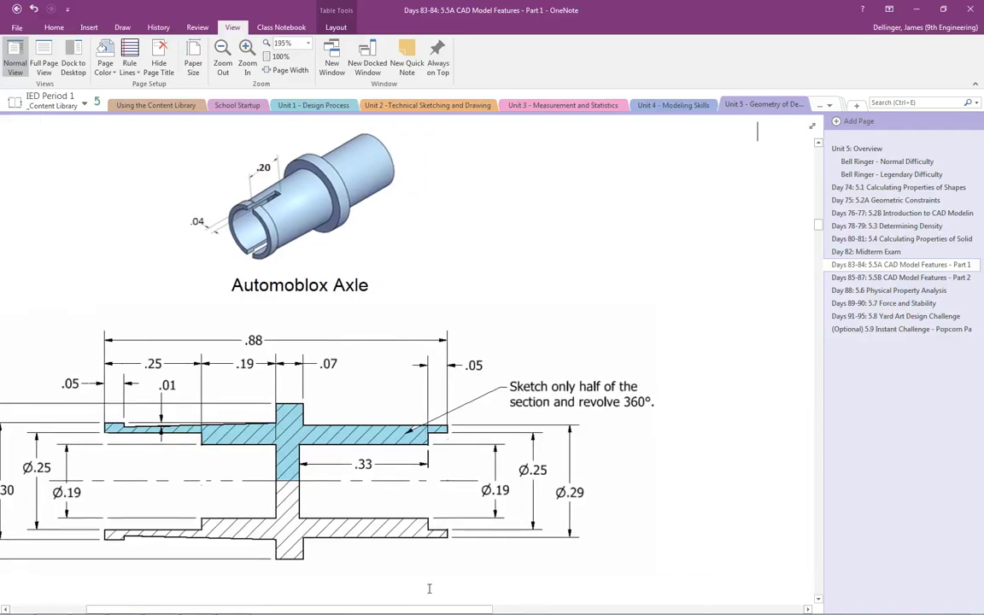
After viewing the full Automoblox Axle drawing, switch to Inventor and start a 2D sketch on the front (XY) plane
scroll(429, 589, "left", 4)
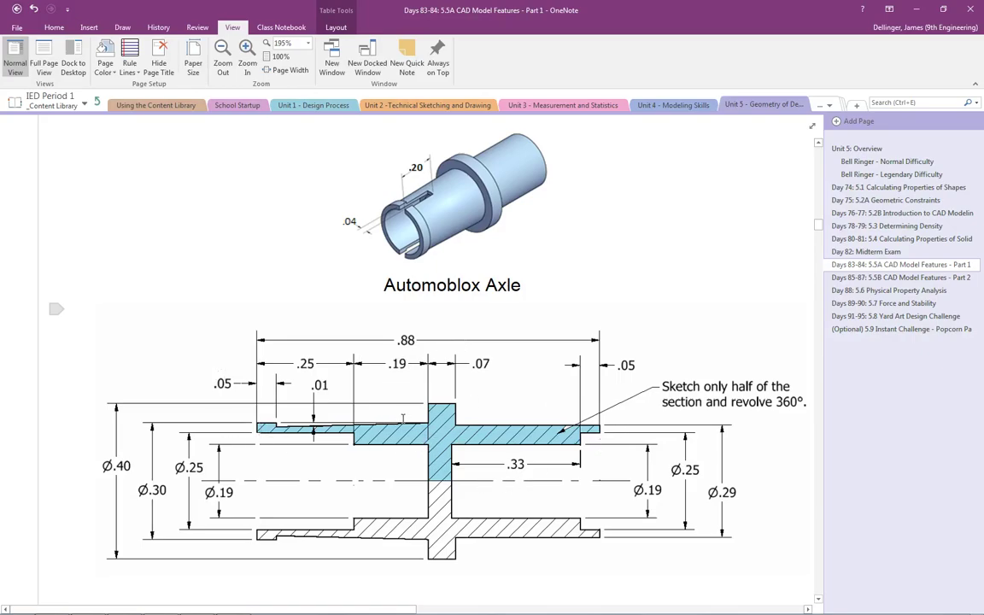
key("alt+Tab")
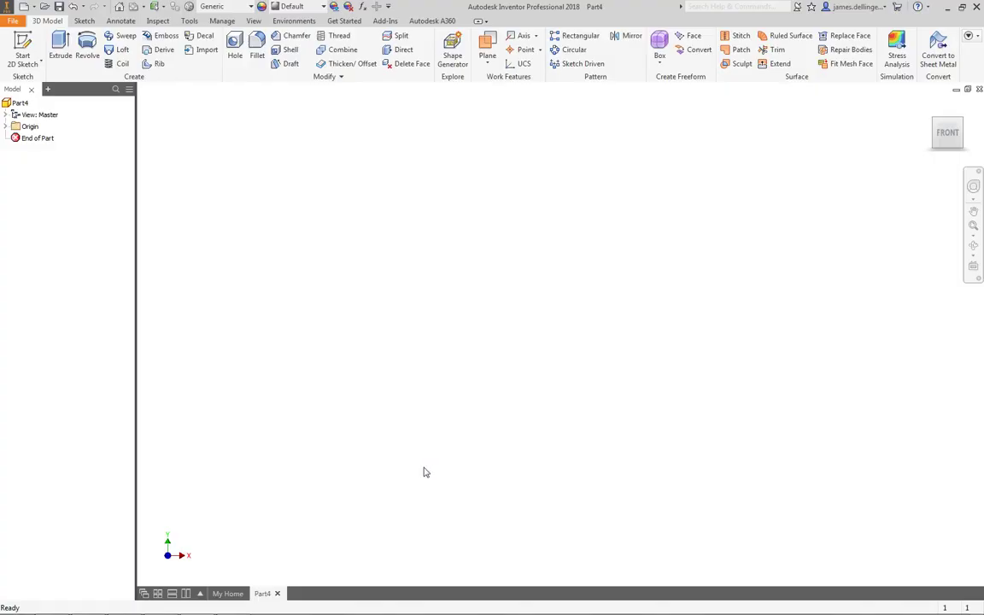
left_click(19, 49)
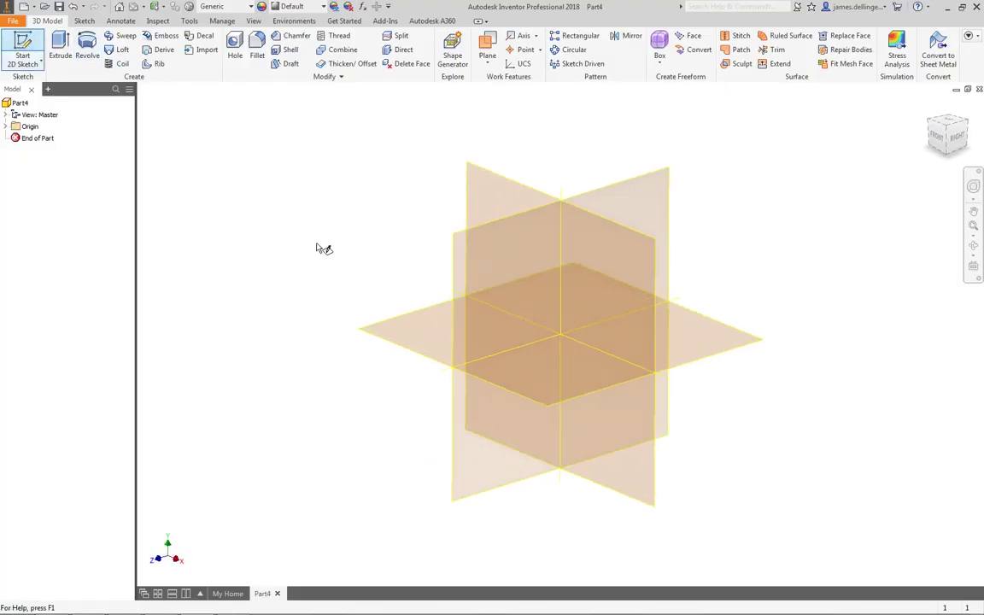
left_click(503, 209)
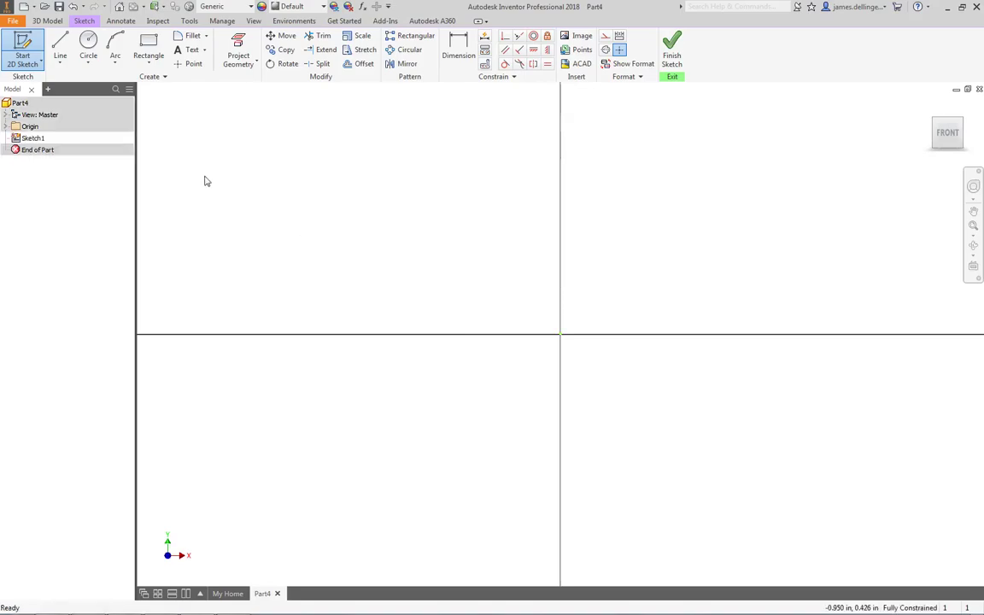
Sketch connected lines from the origin: up about 0.107 in, left about 0.25 in, a short step up, and left again
left_click(60, 49)
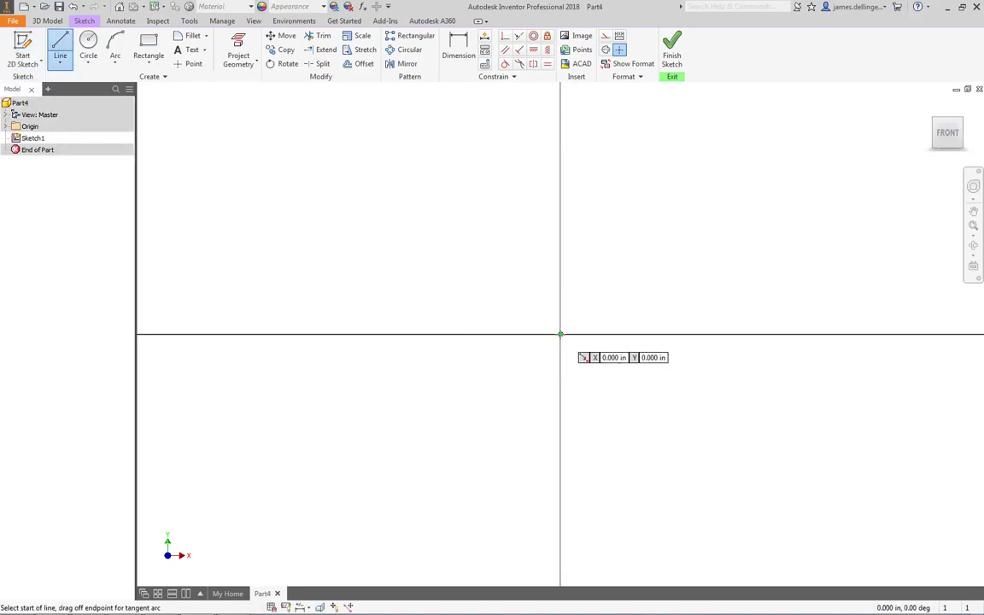
left_click(561, 333)
left_click(561, 295)
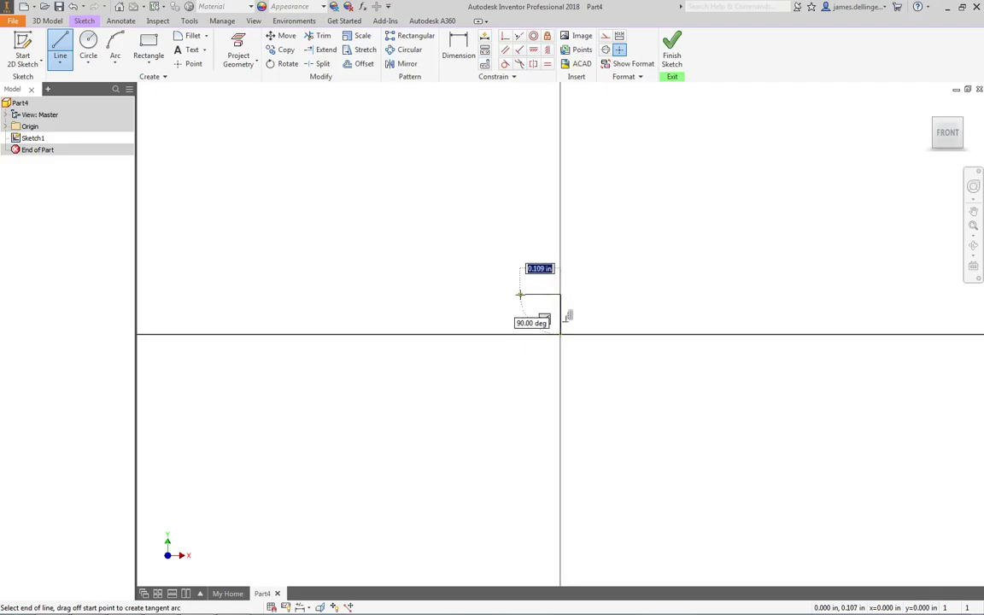
key("alt+Tab")
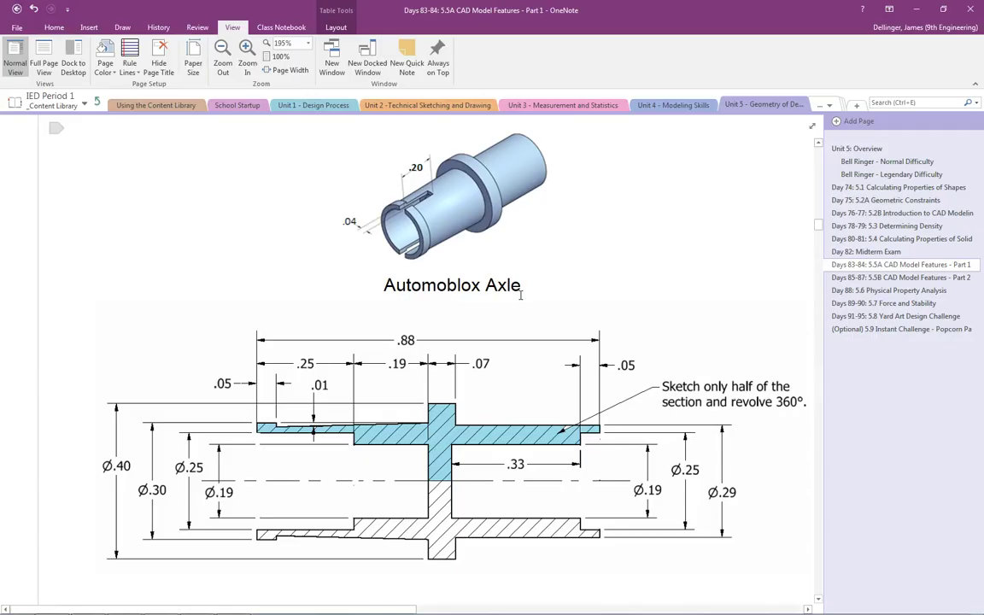
key("alt+Tab")
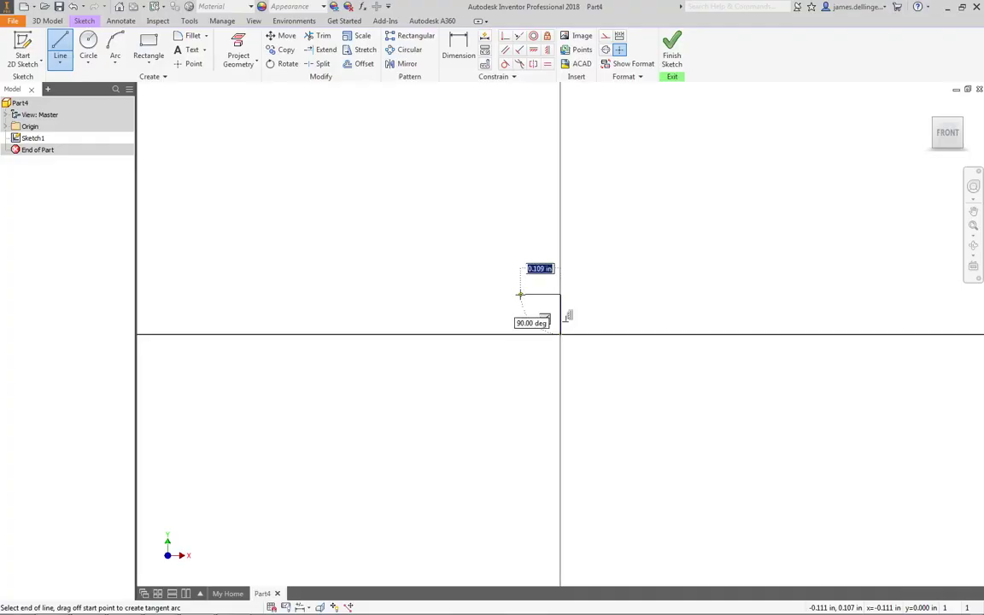
left_click(465, 297)
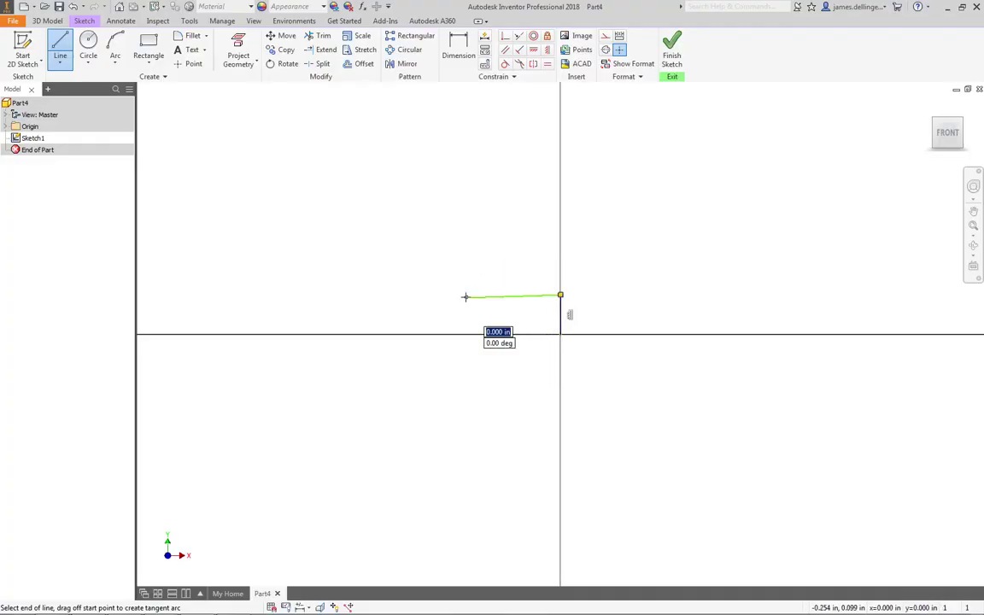
left_click(465, 272)
left_click(360, 270)
Continue the profile with the small lip at the left end and a sloped line about 0.51 in long rising toward the collar
key("alt+Tab")
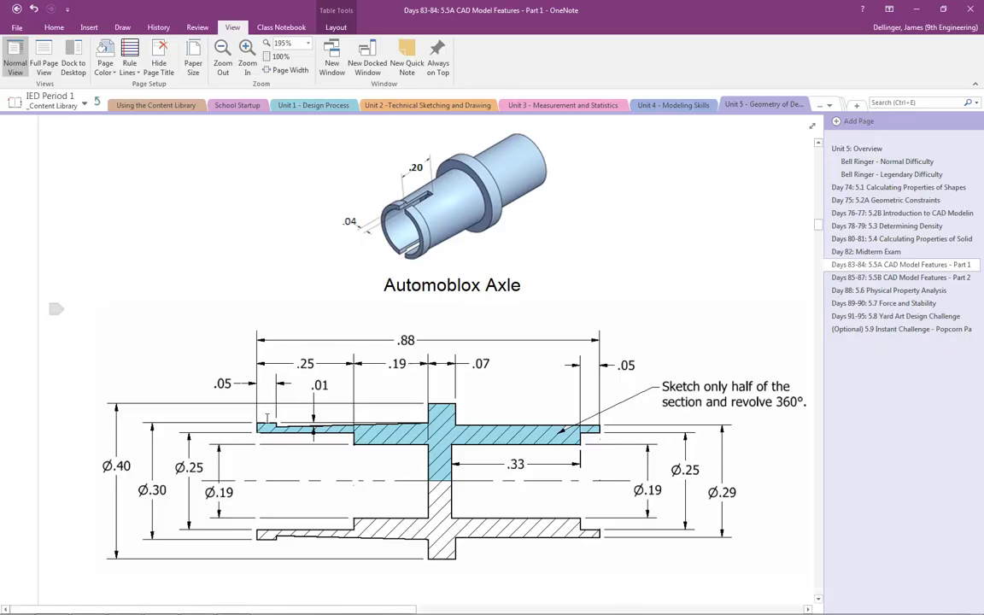
key("alt+Tab")
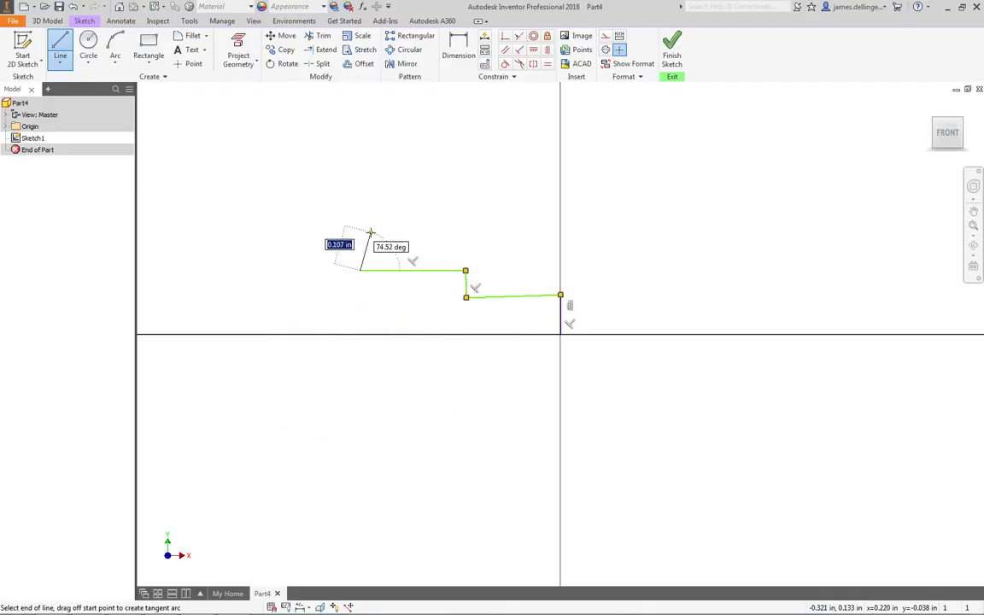
left_click(360, 251)
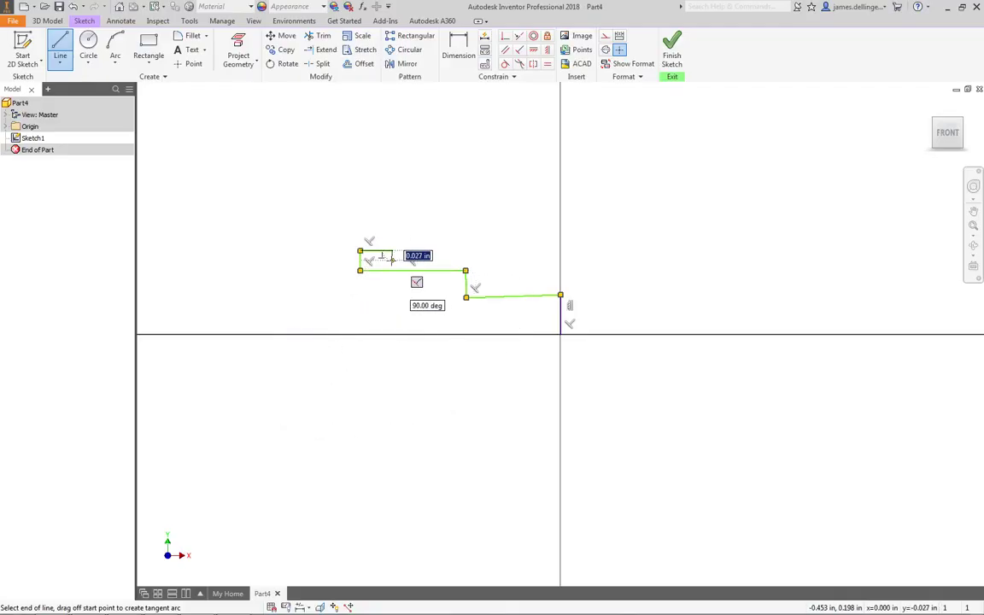
key("alt+Tab")
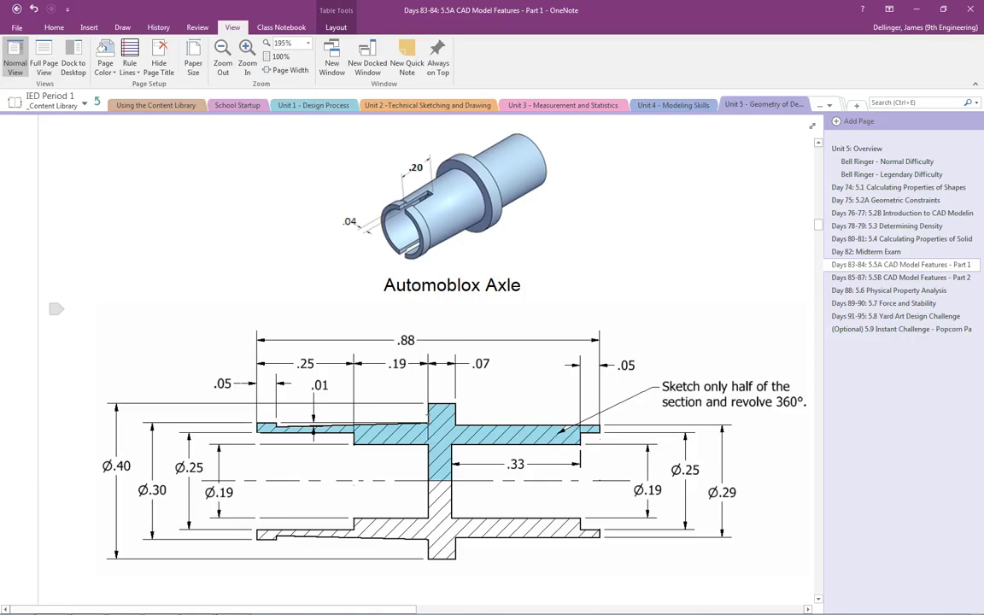
key("alt+Tab")
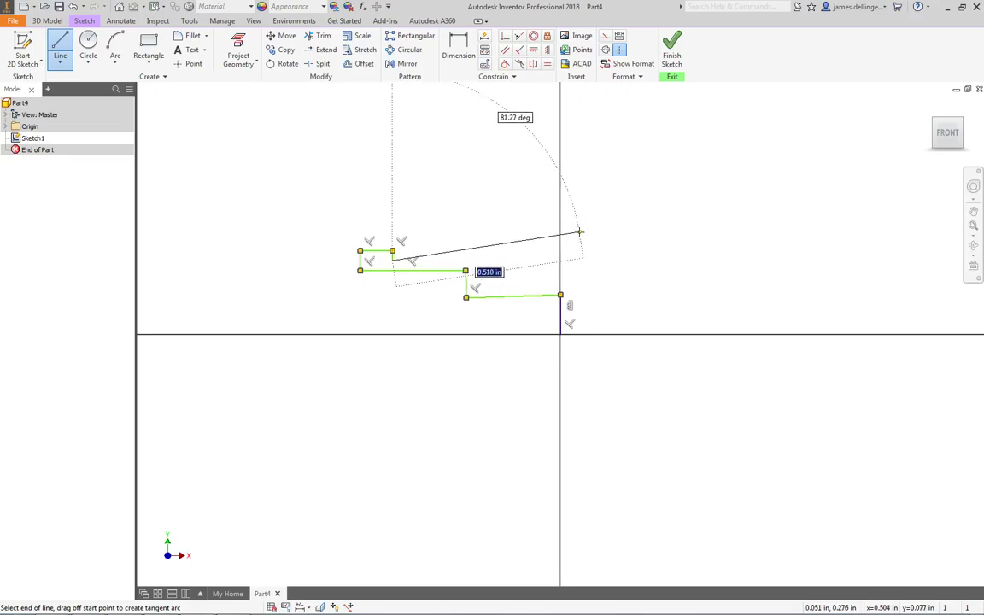
left_click(579, 231)
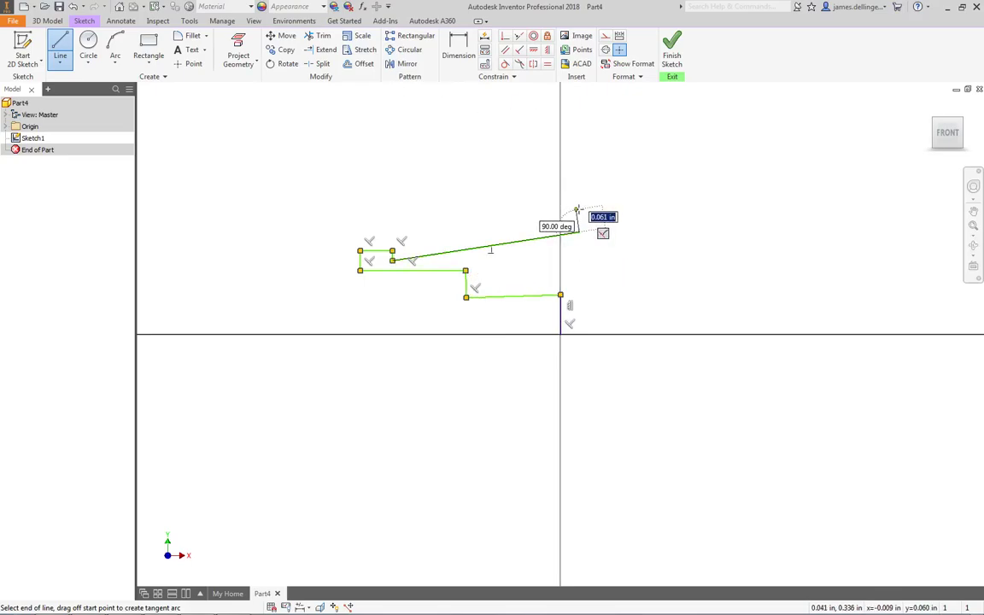
Draw the collar rising about 0.06 in above the sloped line's end, followed by the outer horizontal line to the right end
left_click(579, 209)
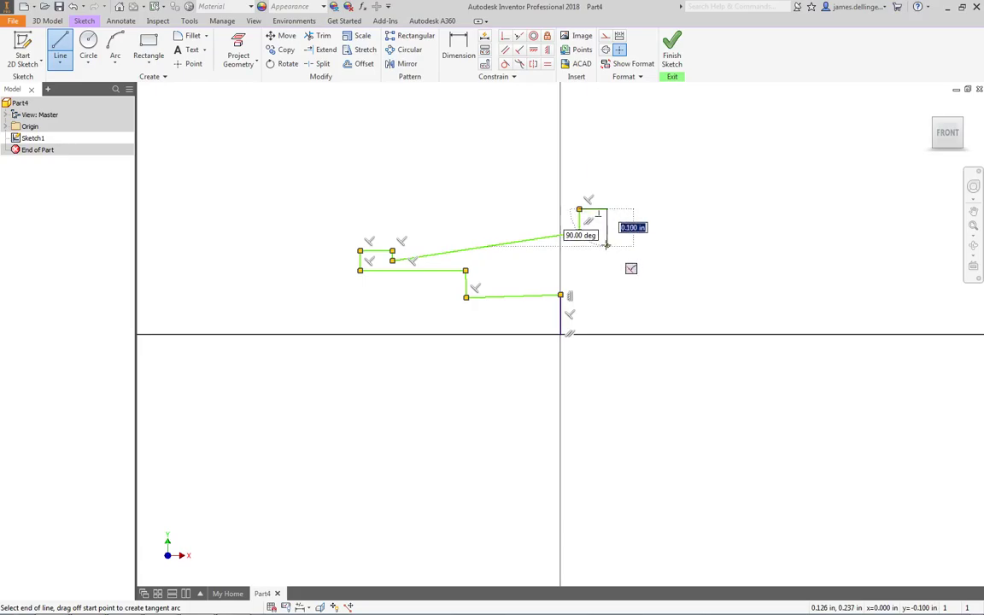
left_click(606, 250)
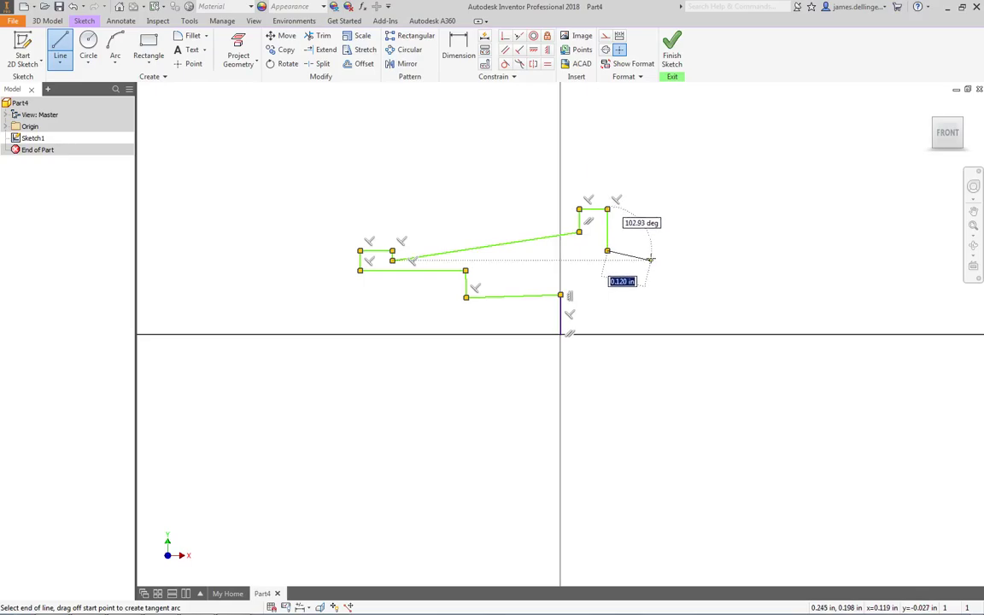
key("alt+Tab")
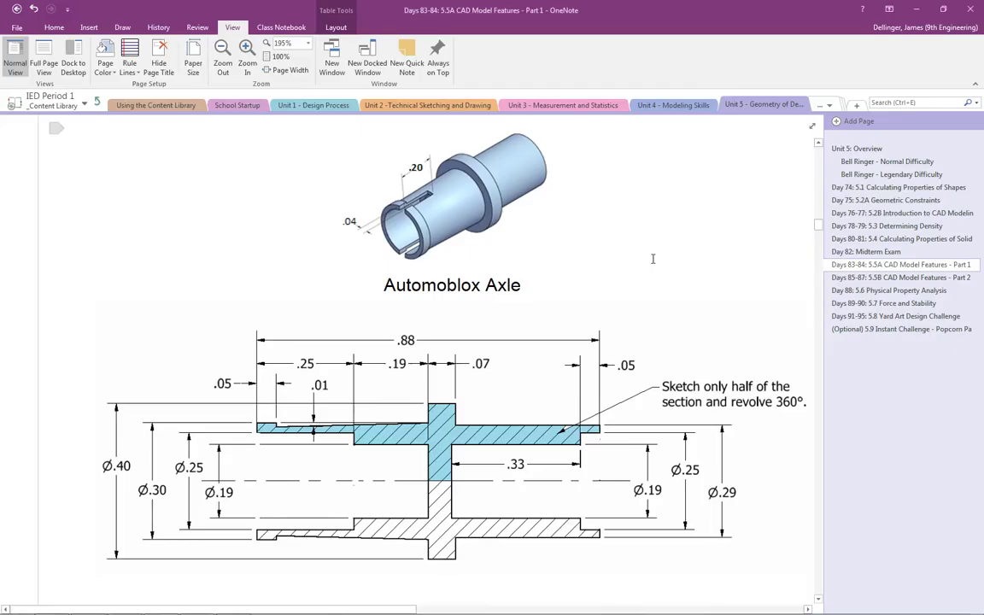
key("alt+Tab")
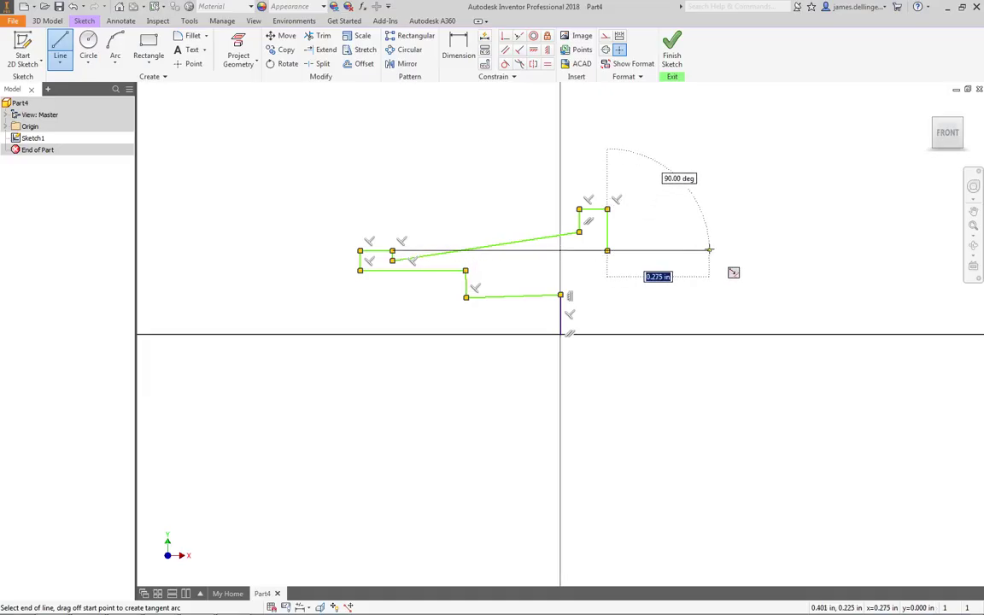
left_click(729, 250)
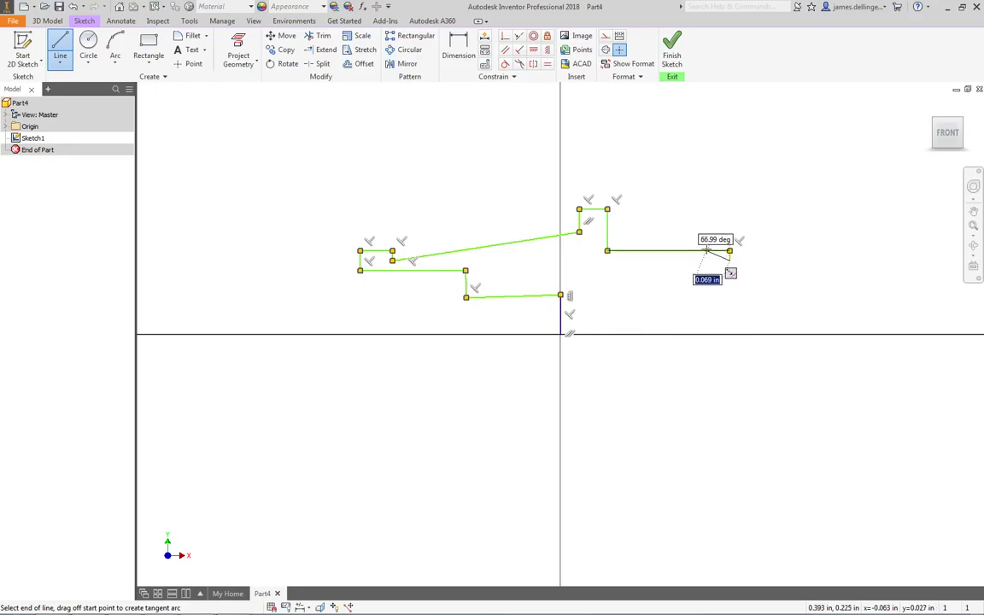
Finish the profile with the stepped right end, the inner line back to the web, and a line down to the axis, closing at the origin
scroll(705, 261, "up", 3)
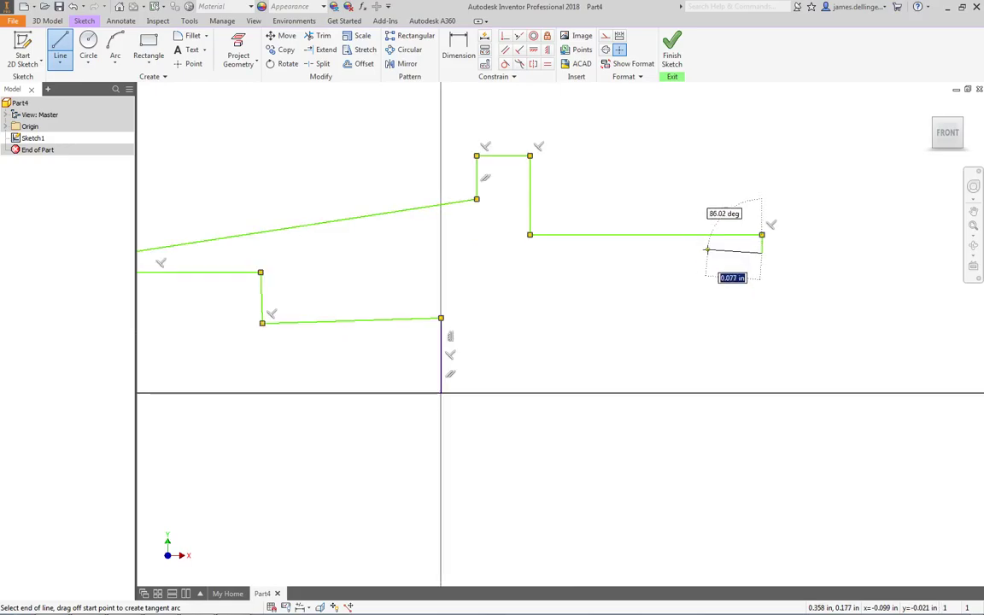
left_click(722, 251)
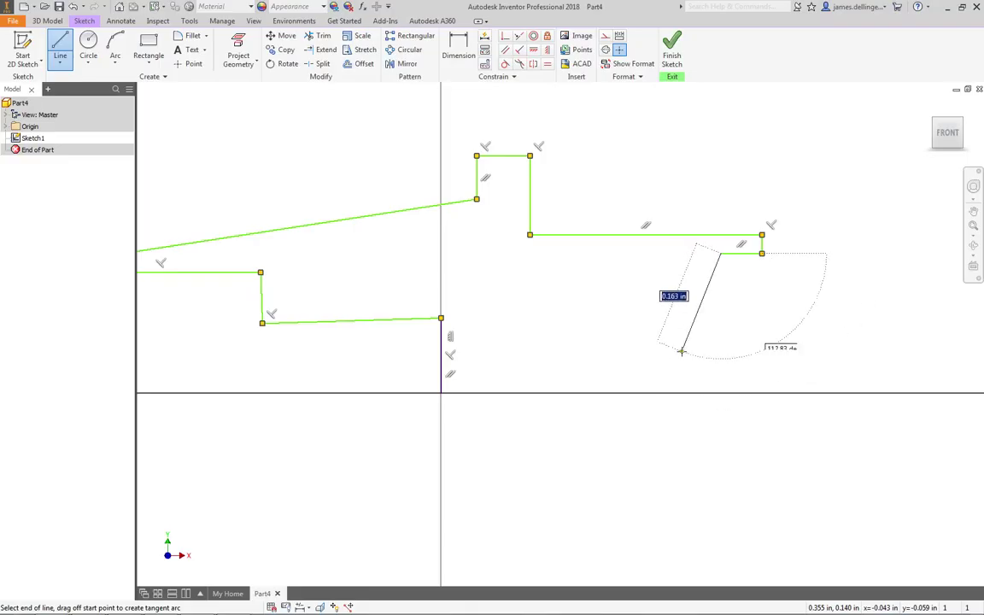
left_click(721, 271)
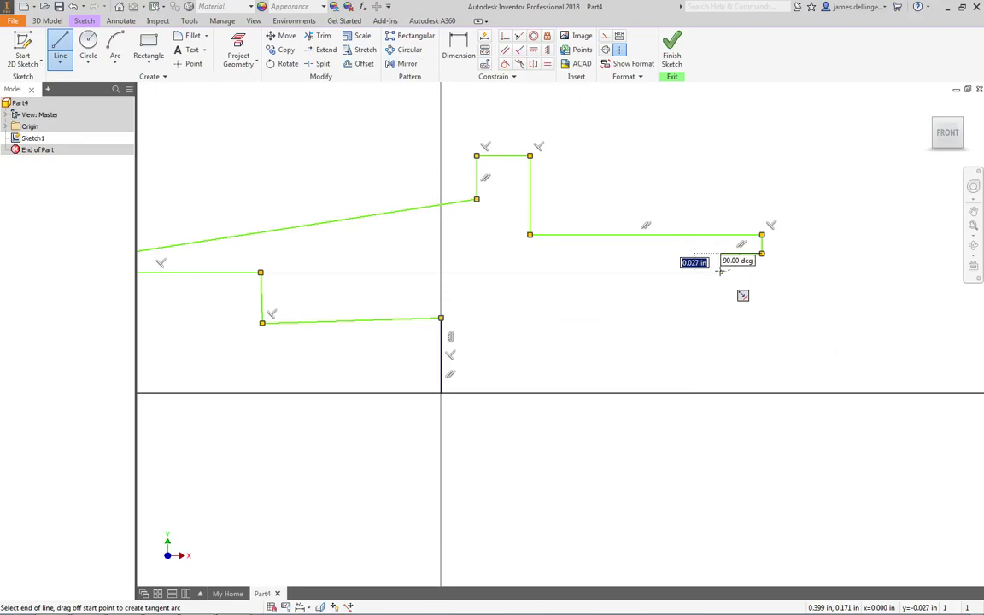
left_click(490, 271)
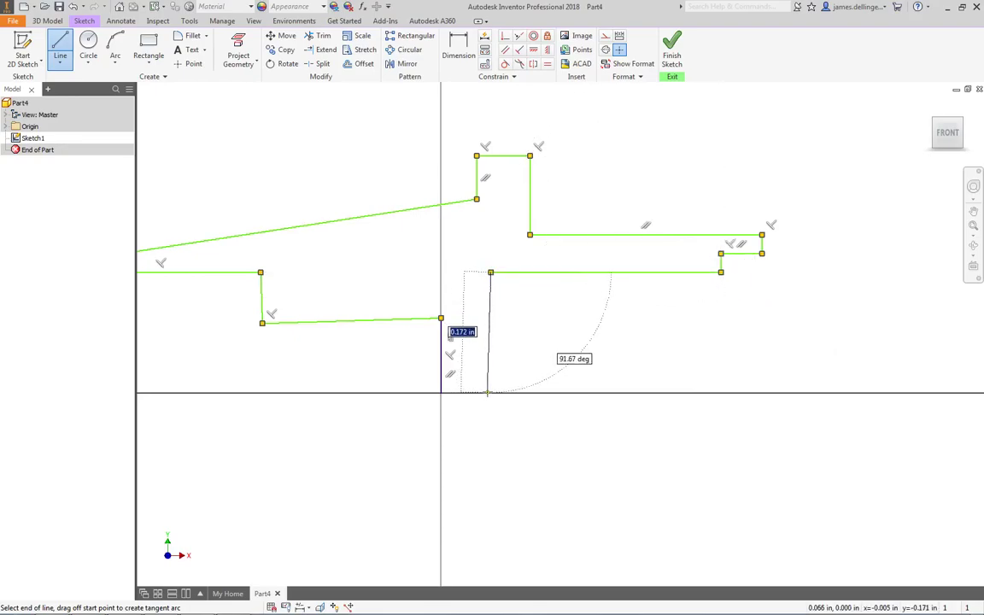
left_click(488, 393)
left_click(440, 393)
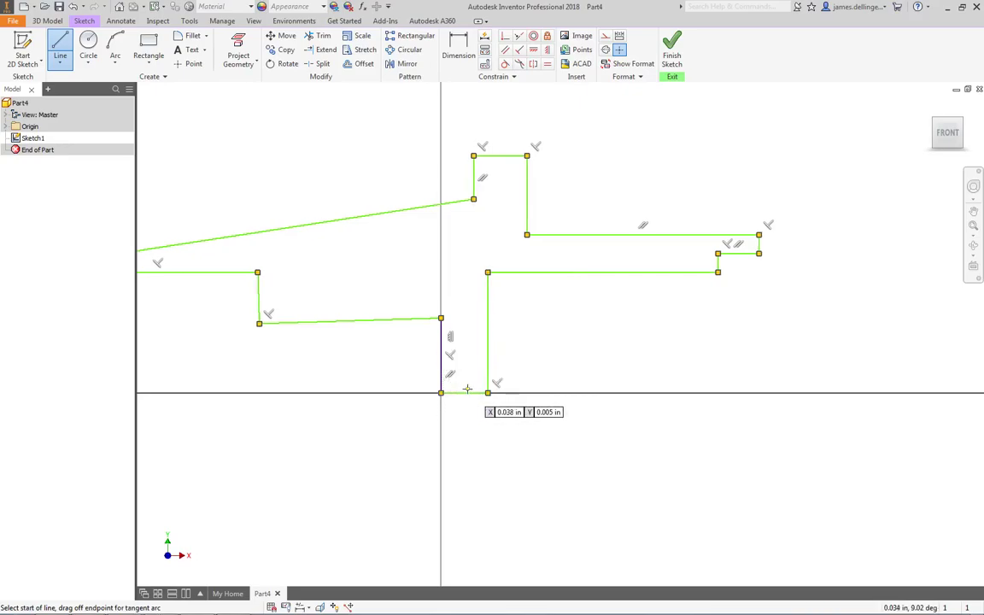
key("Escape")
Apply a horizontal constraint to the slightly tilted inner line left of the web
key("F2")
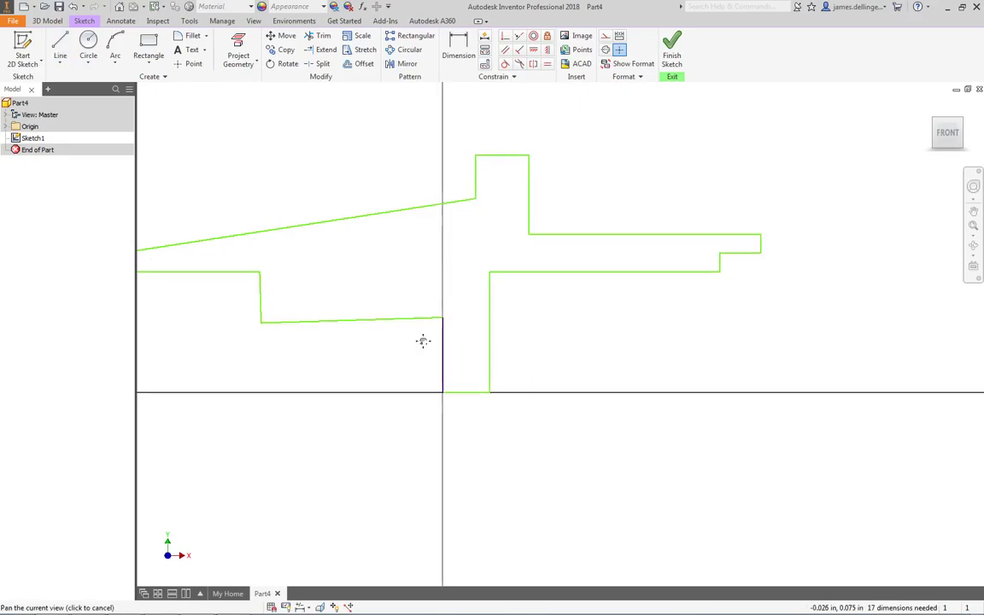
left_click_drag(423, 341, 529, 354)
key("Escape")
scroll(529, 359, "down", 3)
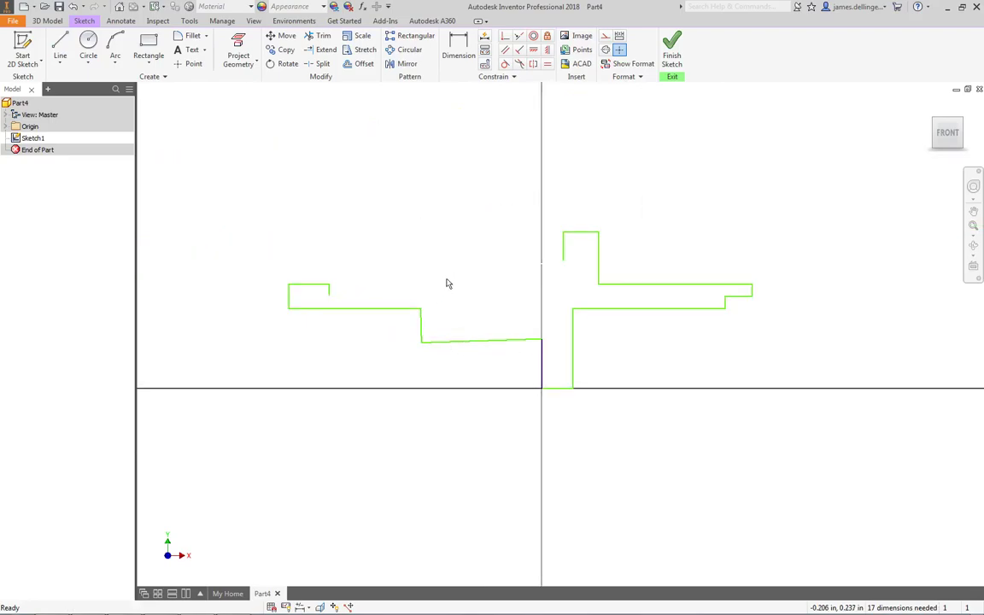
left_click(483, 341)
key("Delete")
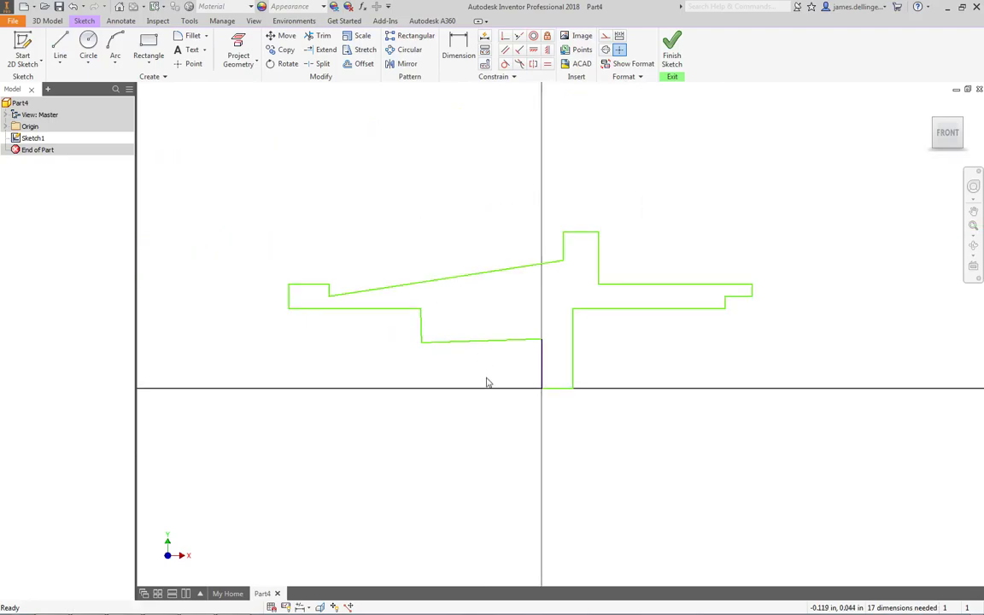
key("ctrl+z")
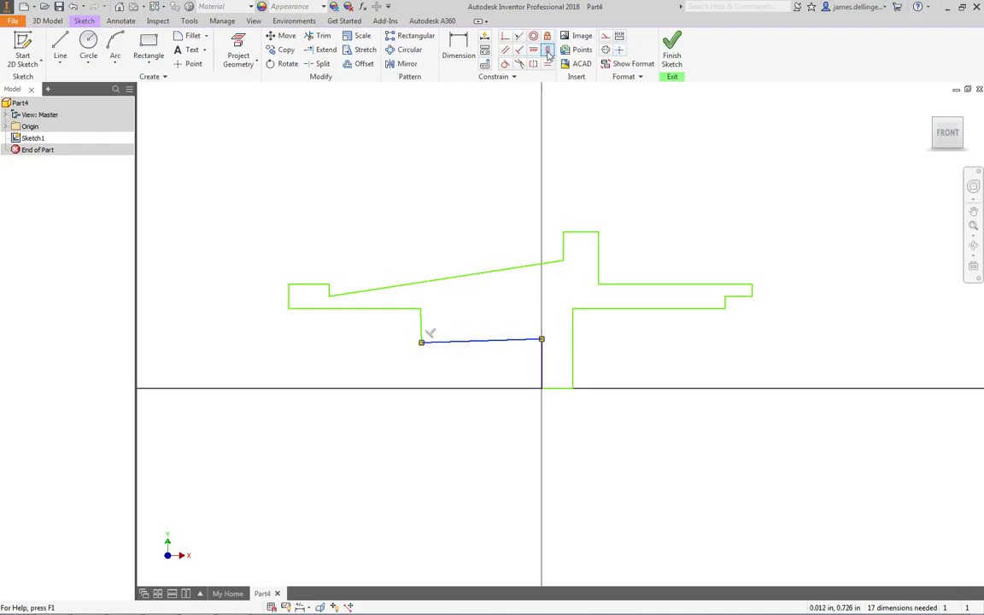
left_click(533, 49)
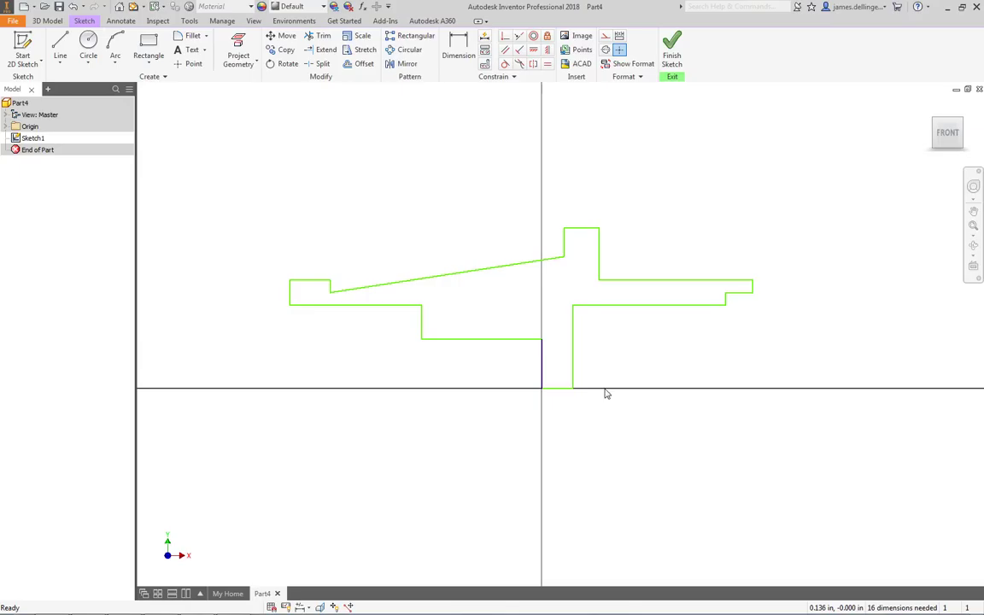
Try a collinear constraint between the inner lines on either side of the web, matching the Ø.19 bores in the reference drawing
key("alt+Tab")
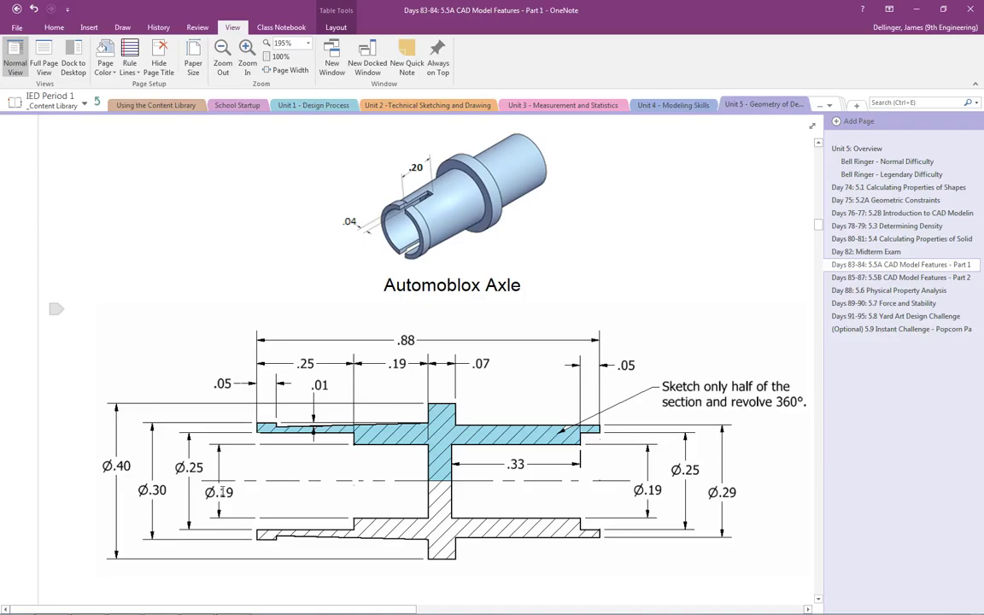
key("alt+Tab")
left_click(507, 342)
left_click(635, 305, "ctrl")
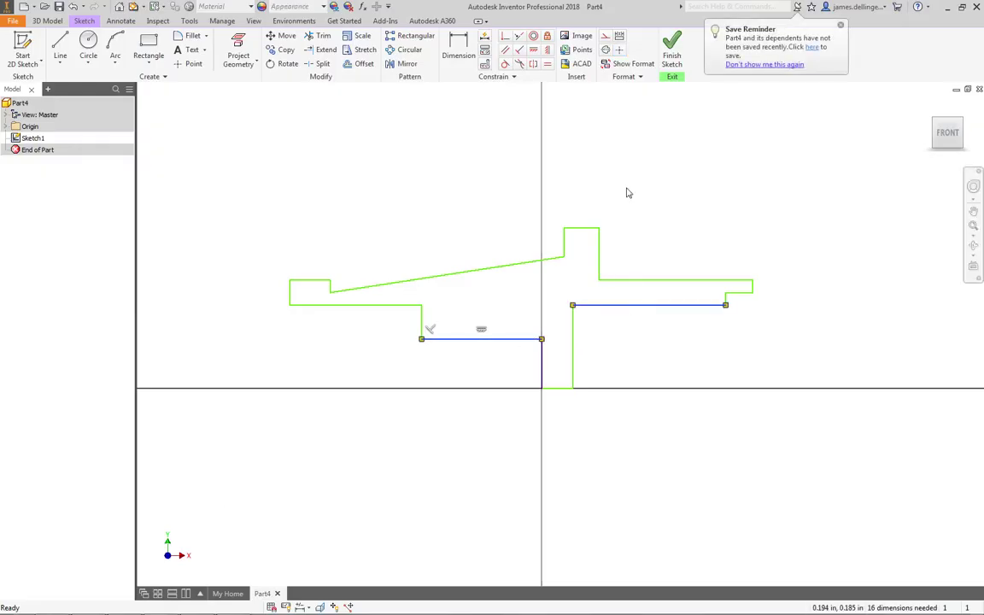
left_click(519, 36)
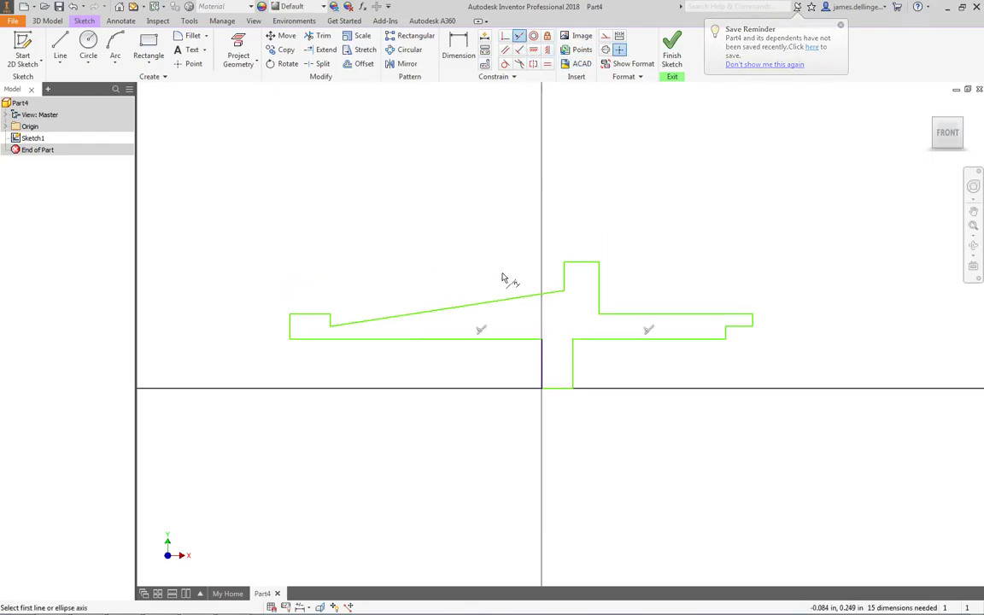
key("Escape")
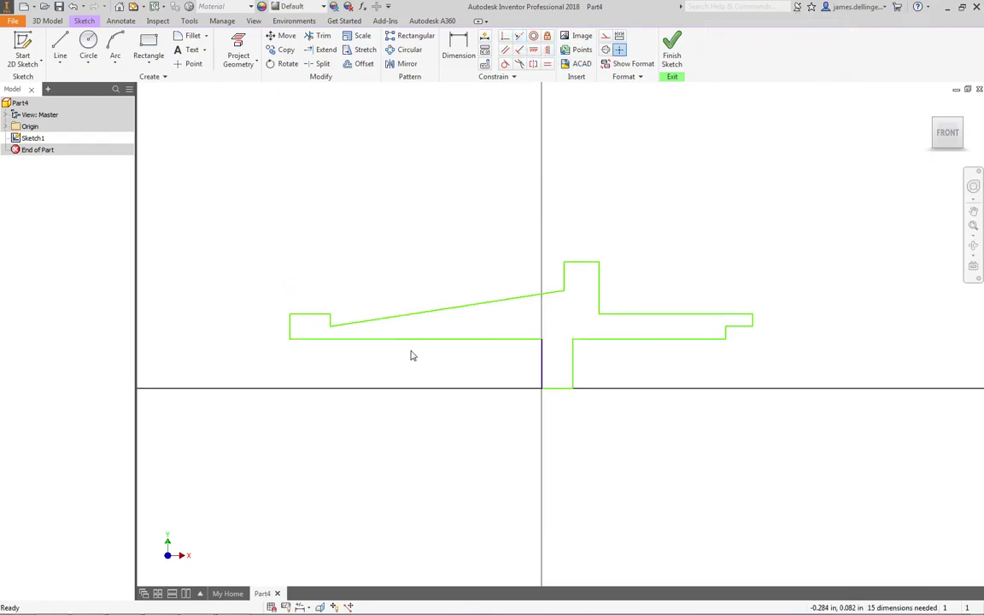
Undo the collinear constraint between the two inner bore lines
mouse_move(378, 340)
left_mouse_down()
mouse_move(398, 316)
mouse_move(400, 380)
left_mouse_up()
left_click(417, 391)
key("ctrl+z")
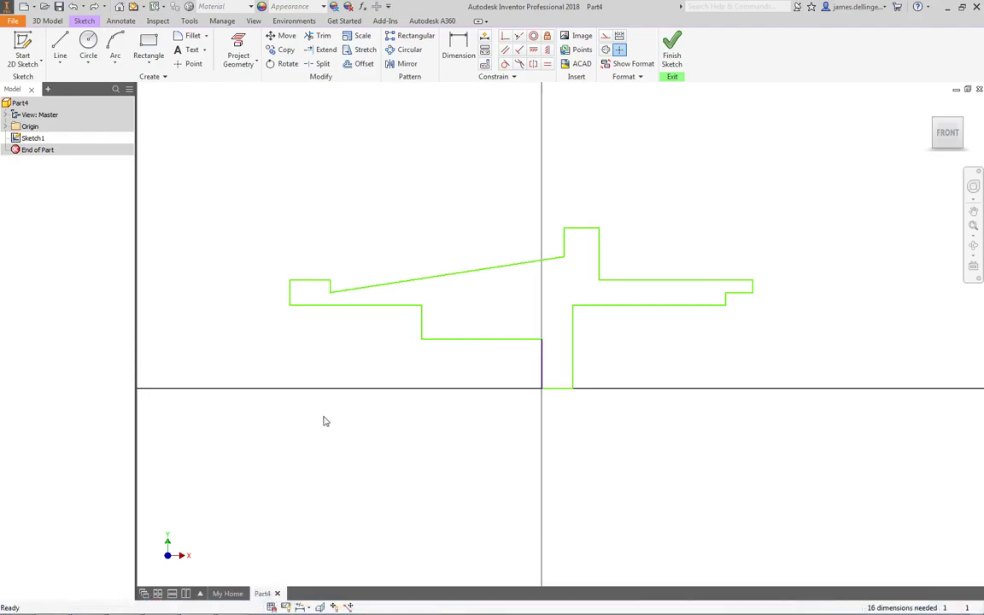
Move the leftmost inner line slightly toward the axis to test its link to the right bore line, and compare with the reference drawing
left_click(384, 305)
key("Delete")
mouse_move(393, 312)
left_mouse_down()
mouse_move(398, 325)
mouse_move(402, 316)
left_mouse_up()
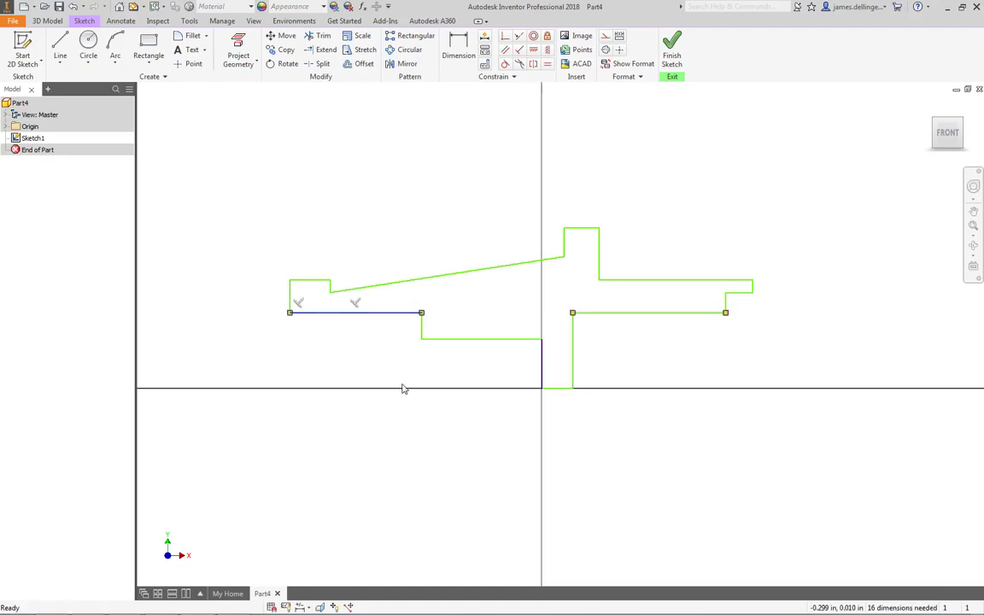
key("alt+Tab")
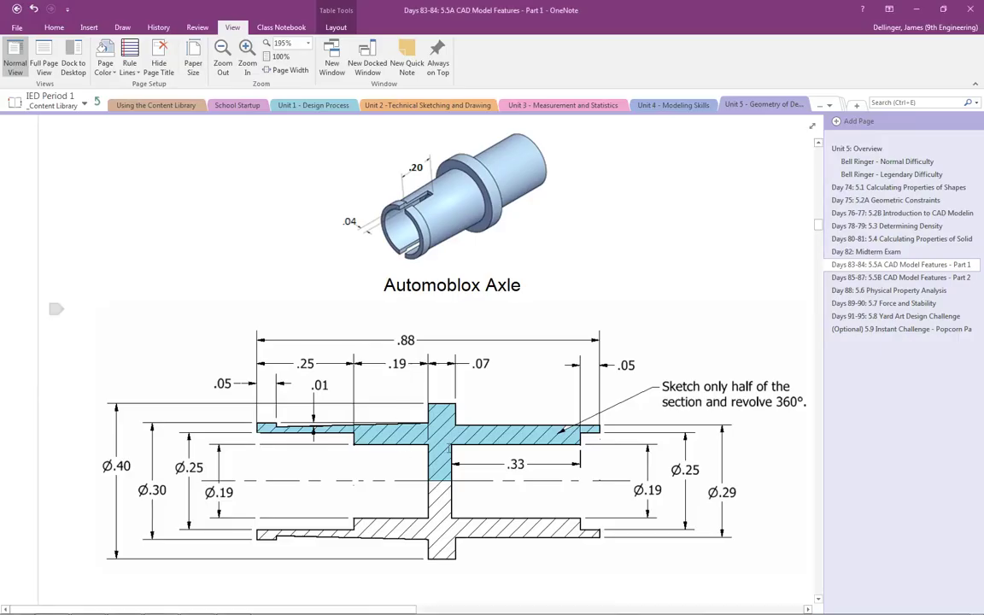
key("alt+Tab")
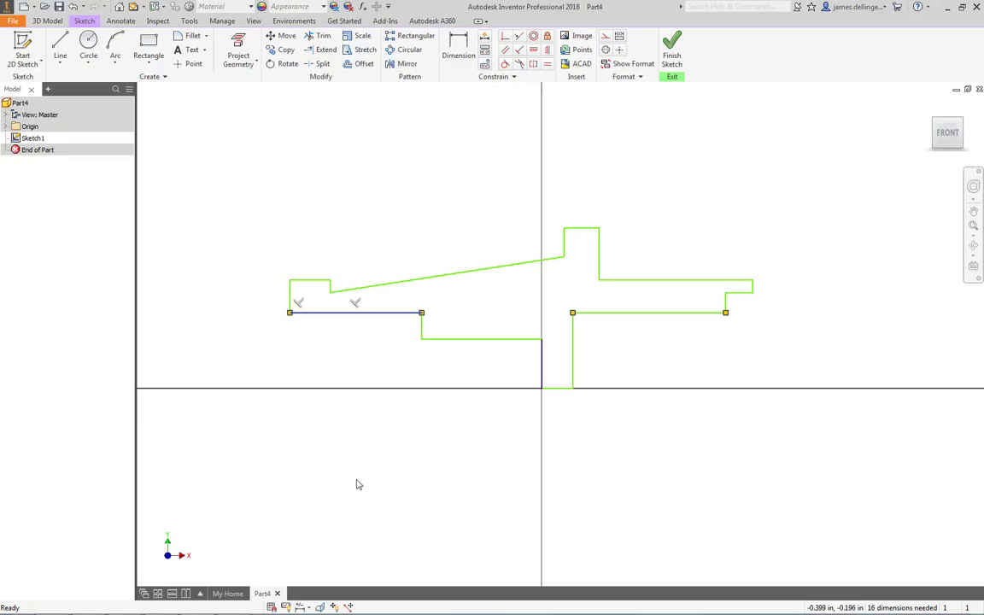
Show all sketch constraints and inspect those at the endpoints of the leftmost inner line and the right bore line
left_click(285, 606)
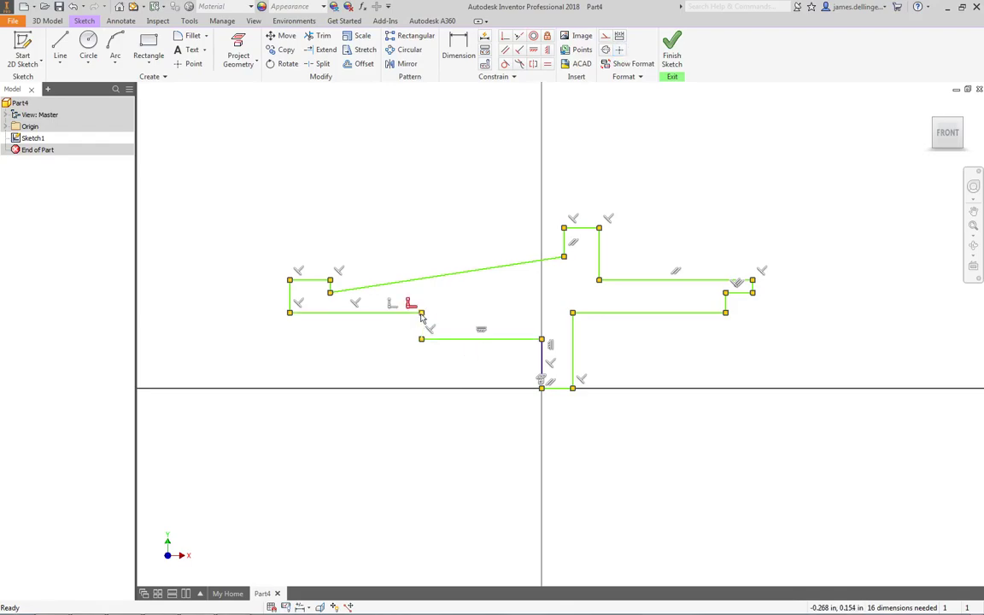
mouse_move(419, 313)
left_mouse_down()
mouse_move(422, 322)
mouse_move(420, 313)
left_mouse_up()
mouse_move(725, 315)
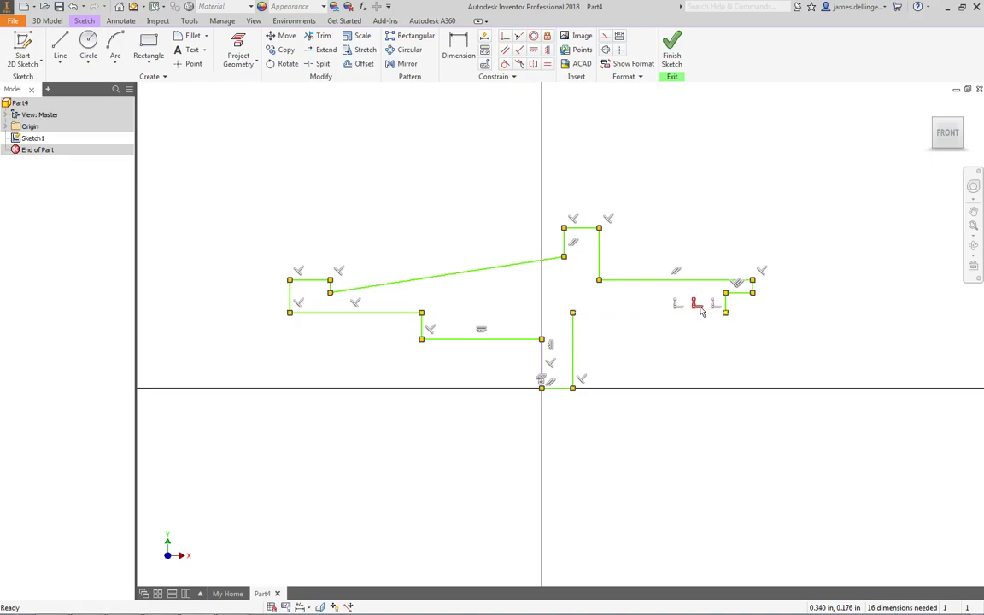
right_click(714, 309)
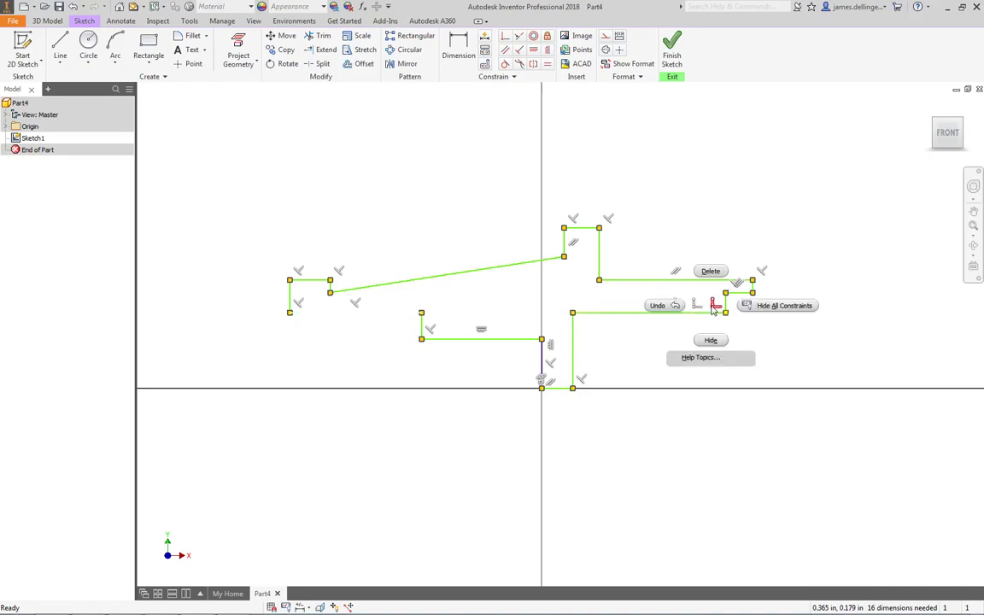
left_click(671, 306)
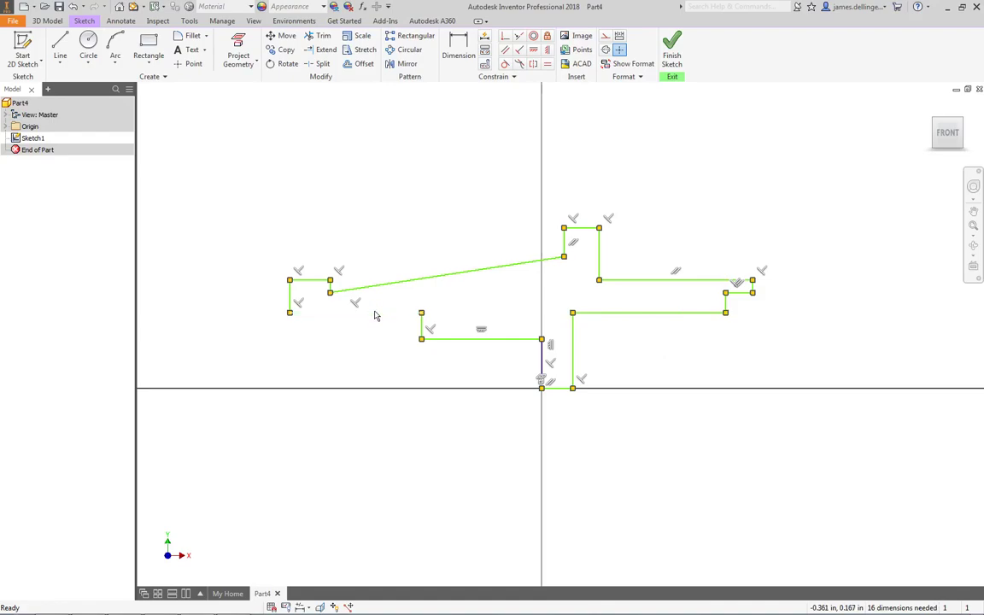
Shift the leftmost inner line slightly to retest its link to the right bore line, and hide all constraints
left_click(377, 315)
key("Delete")
mouse_move(376, 315)
left_mouse_down()
mouse_move(385, 318)
mouse_move(384, 284)
mouse_move(391, 323)
mouse_move(377, 319)
left_mouse_up()
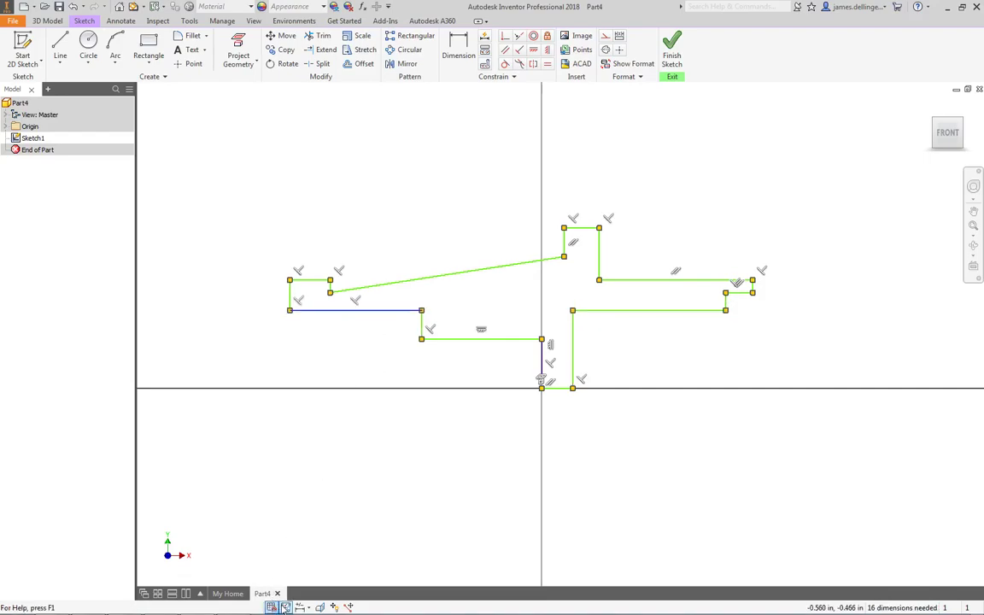
left_click(285, 607)
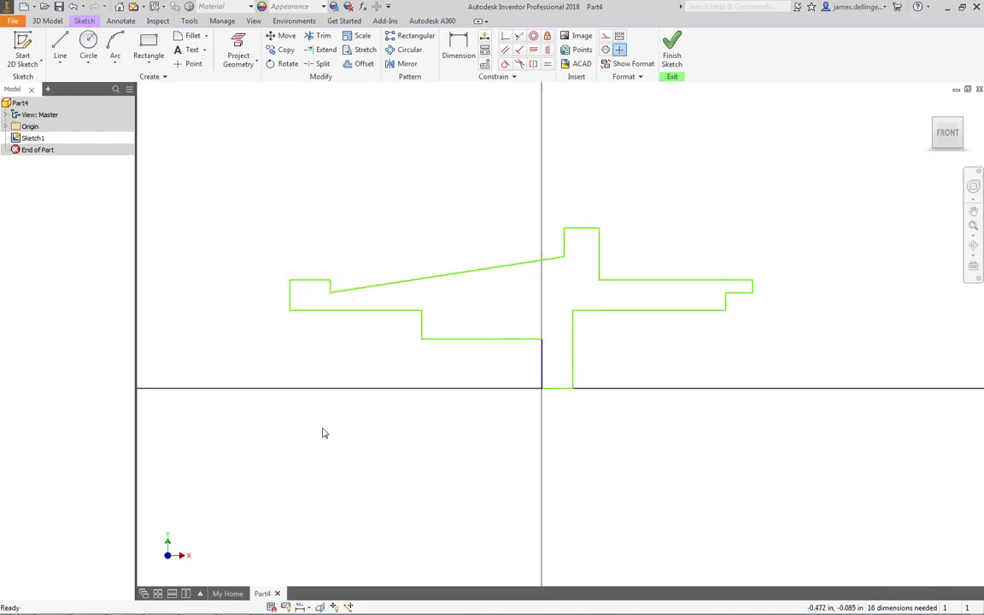
Delete the leftmost inner line of the profile, between the left end edge and the bore step
left_click(351, 309)
right_click(347, 287)
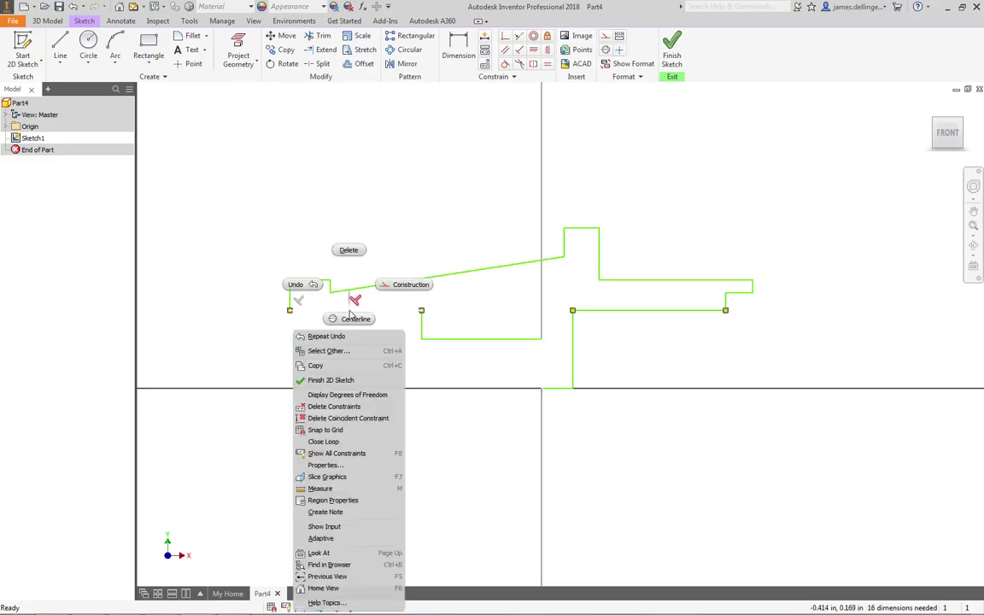
left_click(345, 248)
left_click(352, 300)
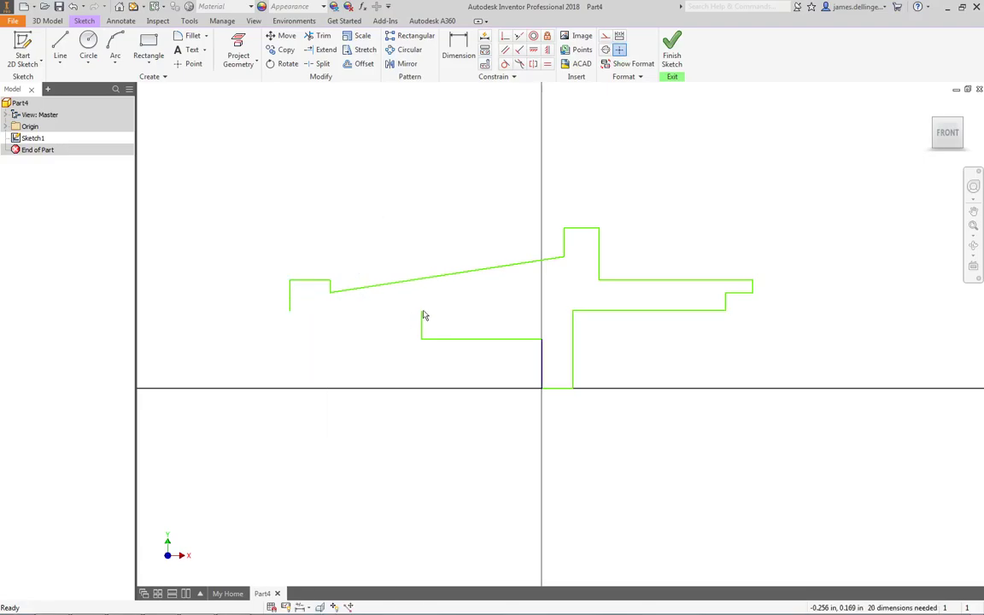
Make the lower inner line left of the web collinear with the inner bore line on its right
left_click(487, 343)
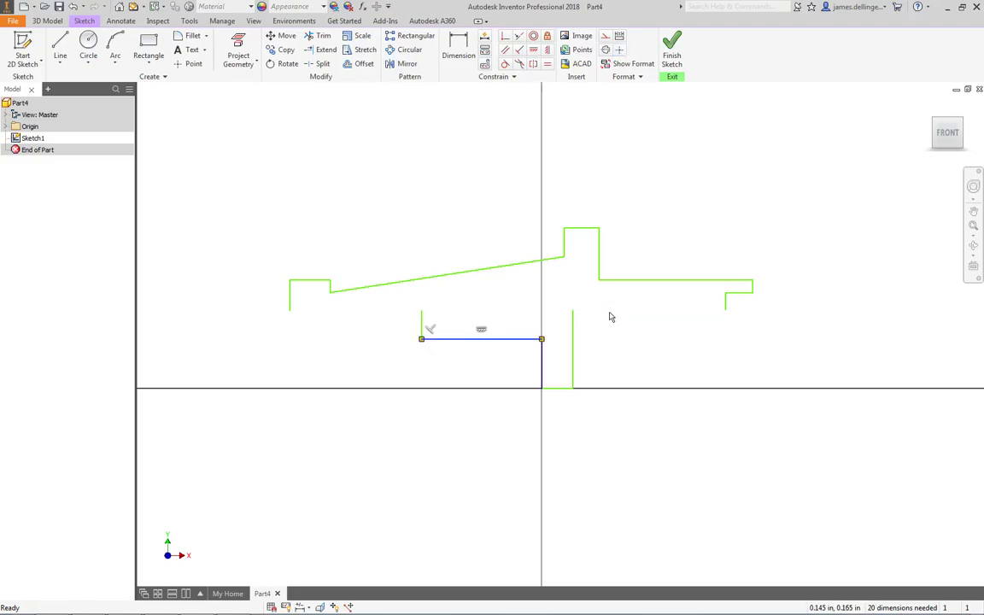
left_click(608, 311, "ctrl")
left_click(518, 38)
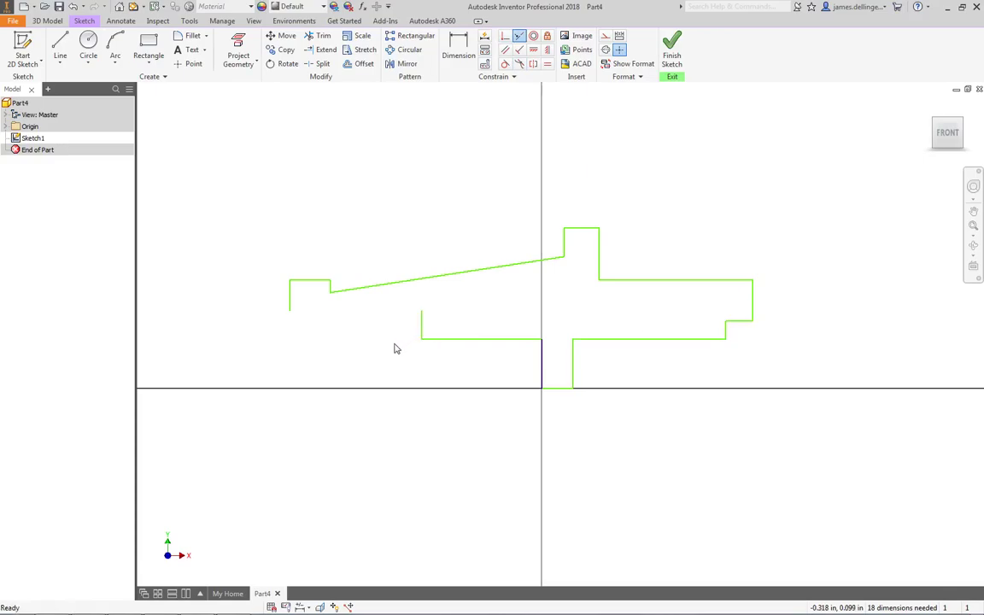
Redraw the leftmost inner line horizontally from the top of the bore step to the left end edge
key("l")
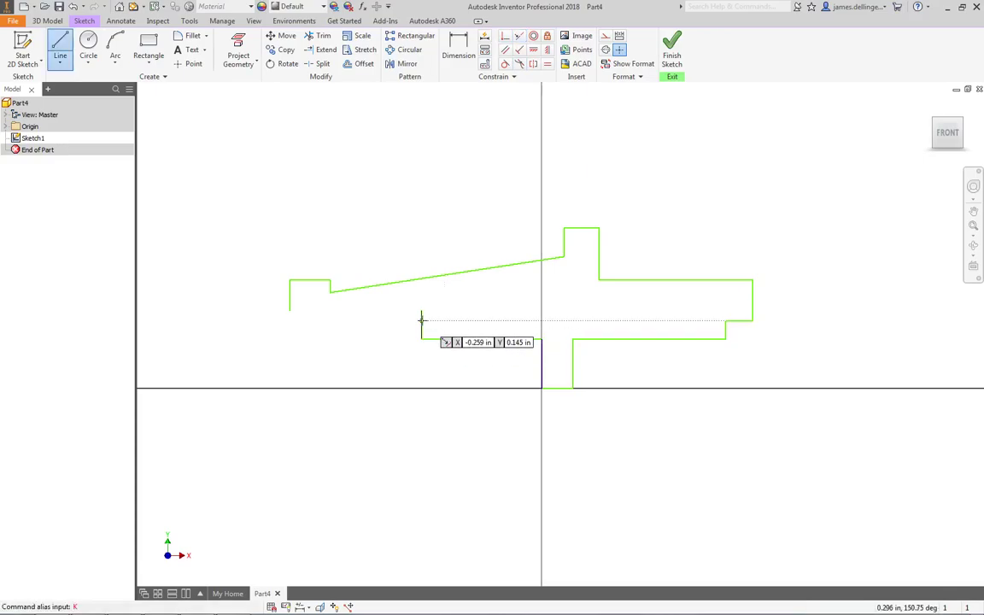
key("Escape")
key("l")
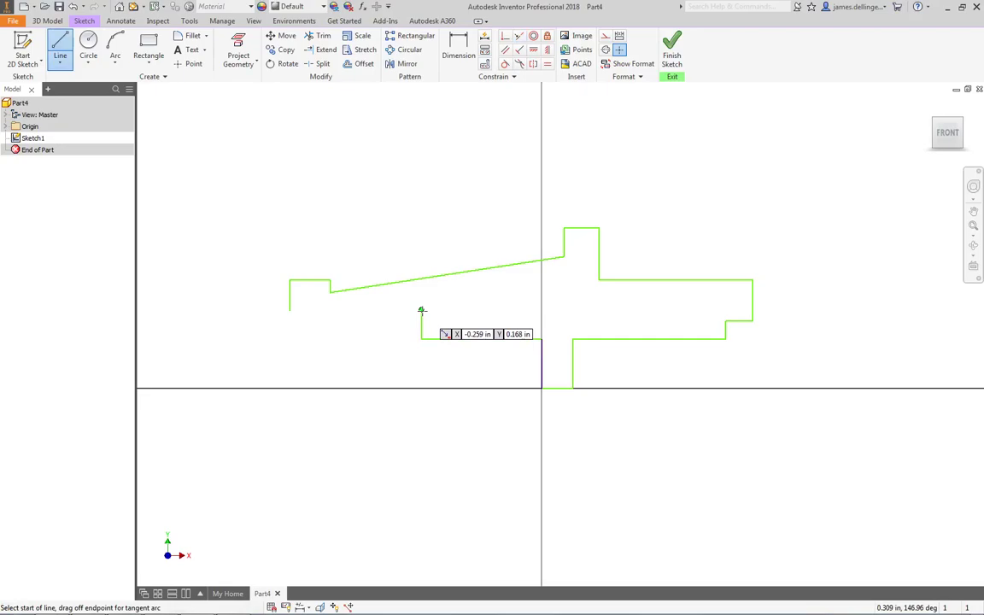
left_click(421, 309)
left_click(290, 309)
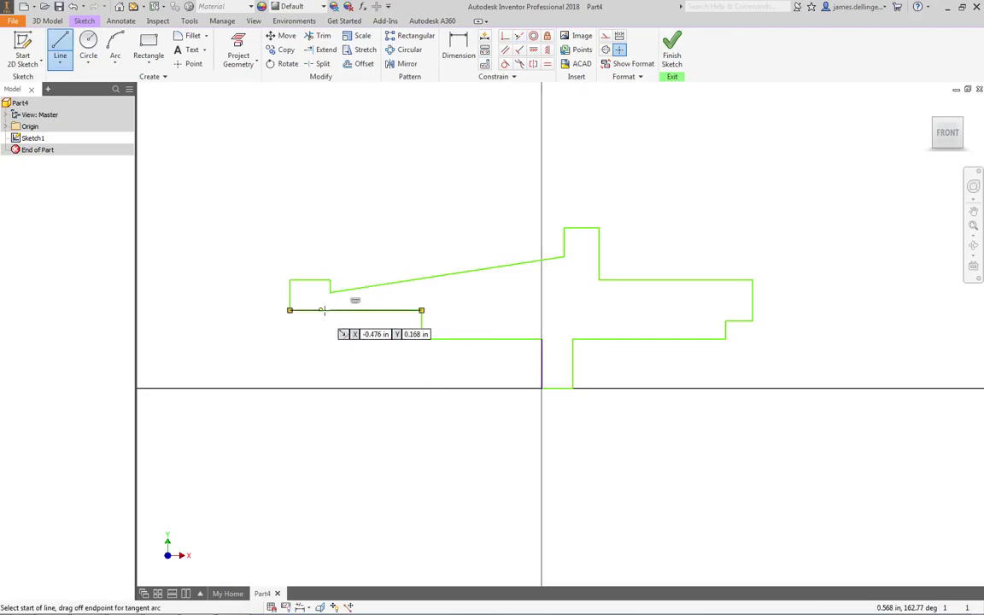
key("Escape")
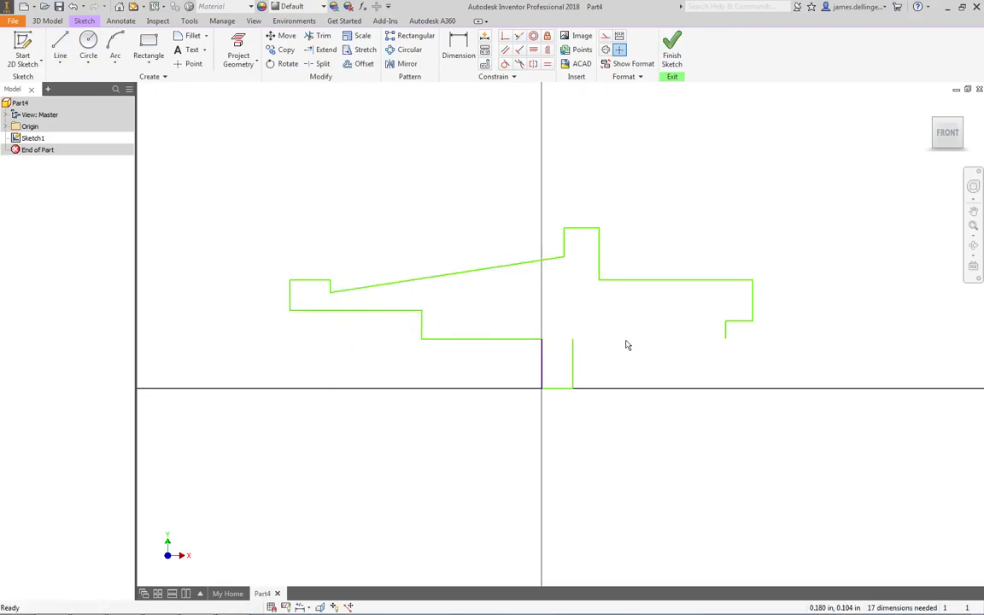
Dimension the height from the axis to the flange's top edge as .2 in, half the reference drawing's Ø.40
key("alt+Tab")
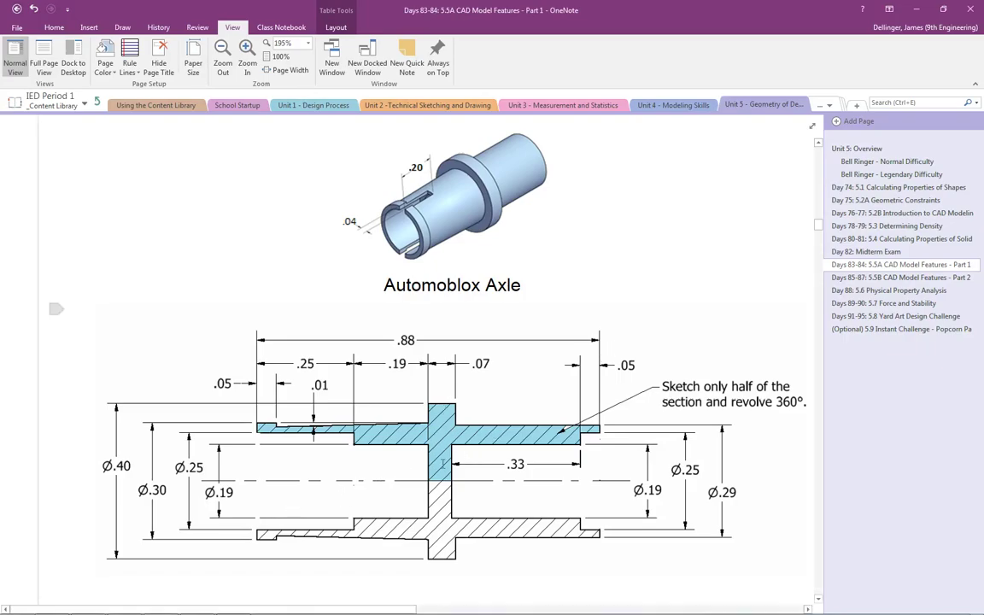
key("alt+Tab")
key("d")
left_click(581, 228)
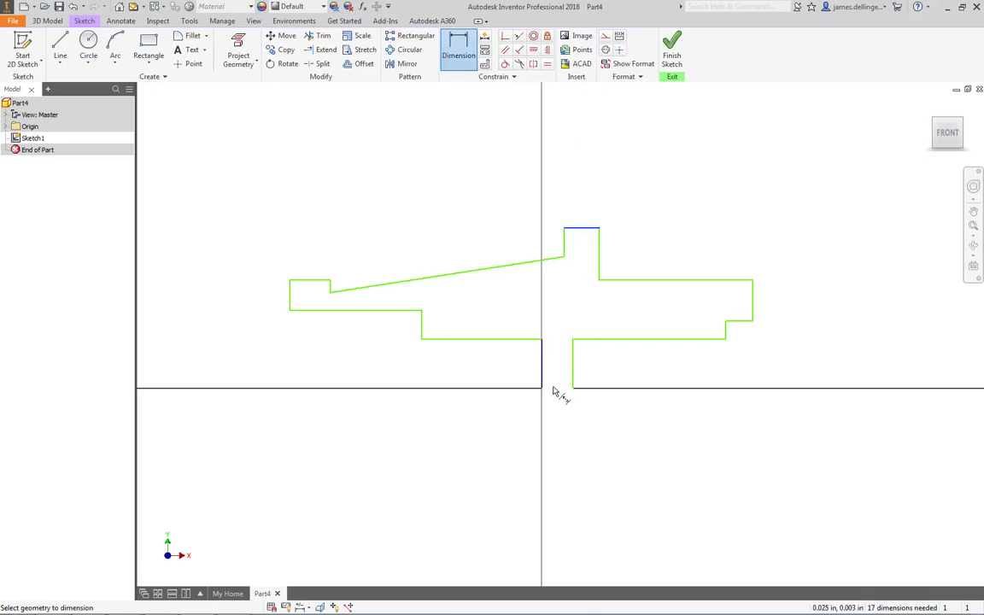
left_click(553, 387)
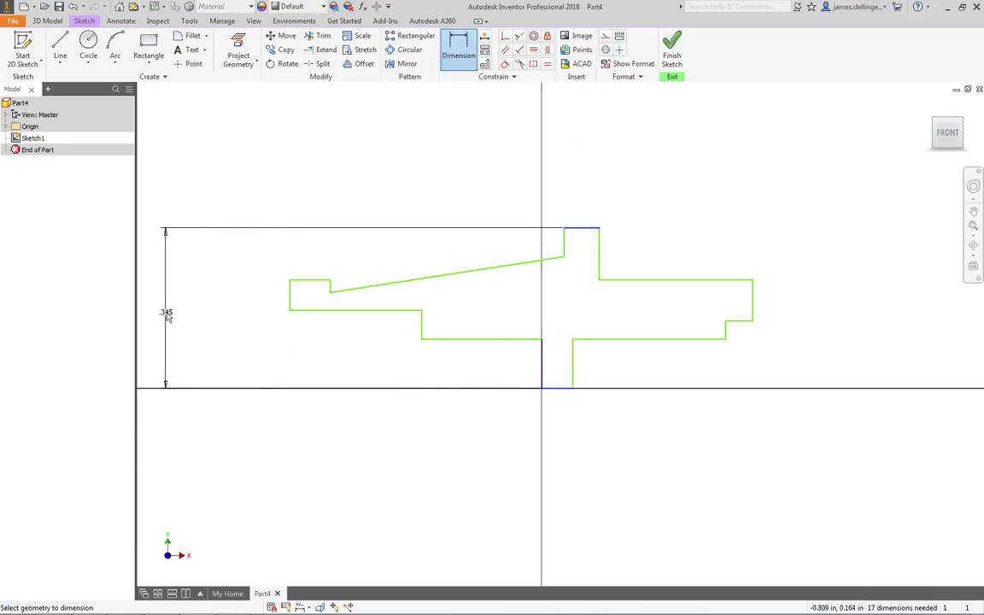
left_click(167, 318)
type(".2")
key("Return")
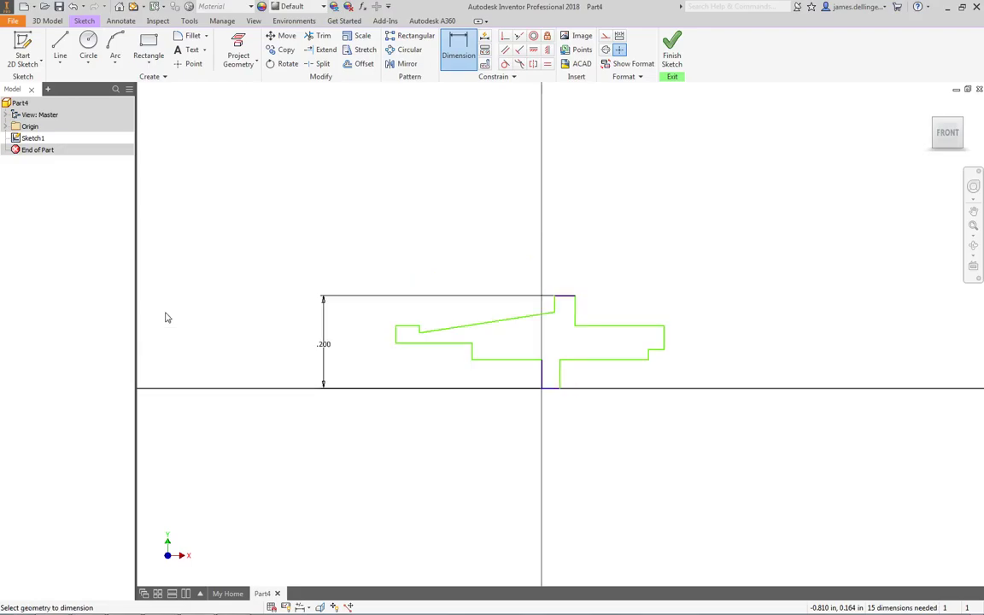
Dimension the profile's overall length between its left and right end edges as .88 in, following the reference drawing
key("alt+Tab")
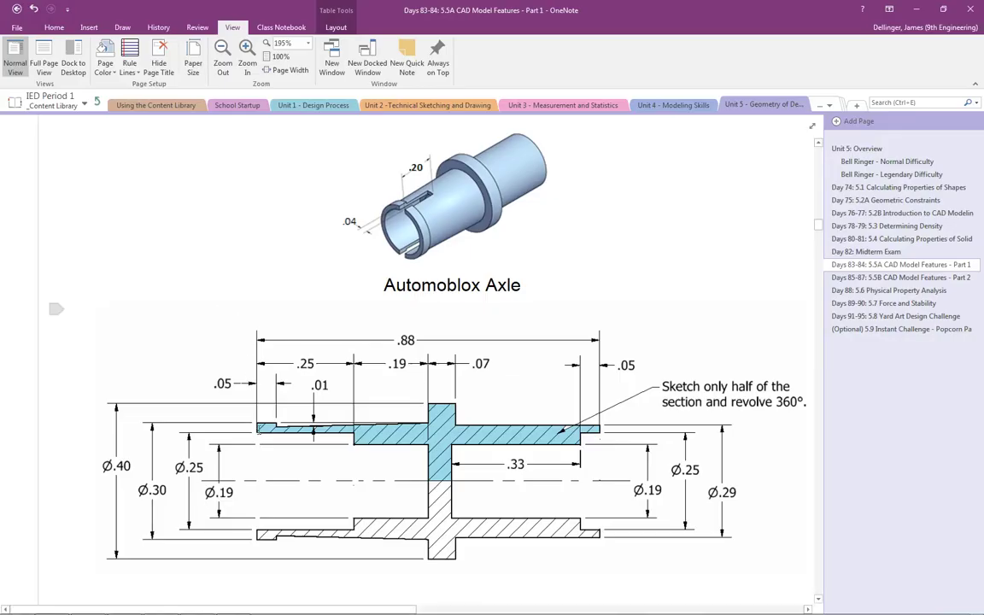
key("alt+Tab")
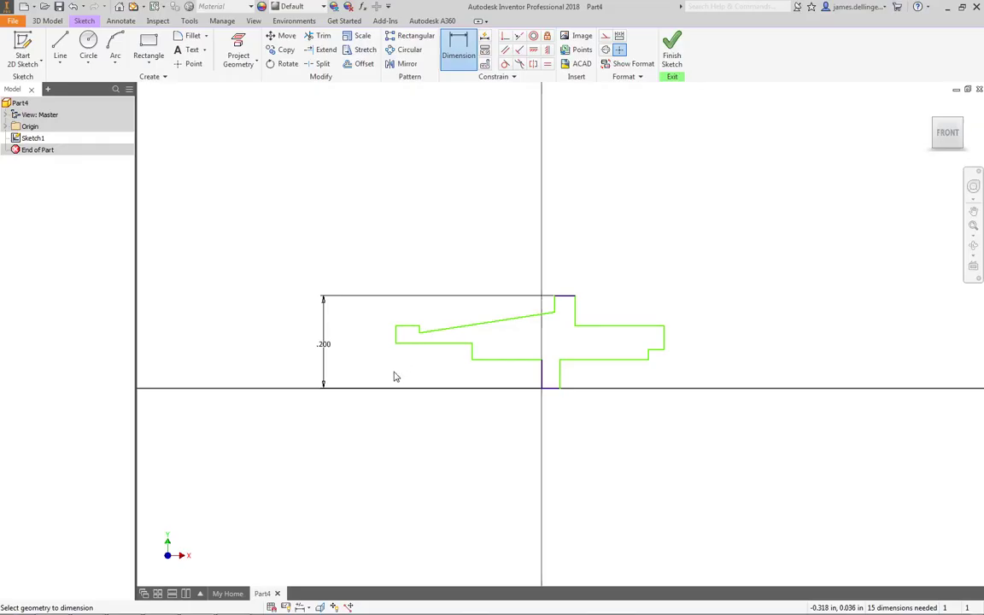
left_click(395, 338)
left_click(663, 339)
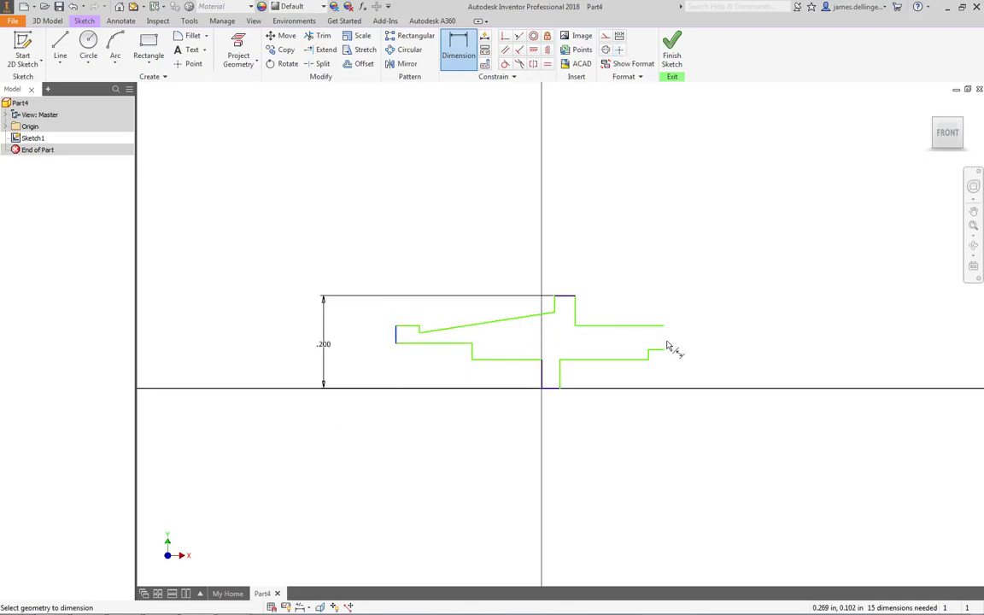
left_click(536, 190)
type(".88")
key("Return")
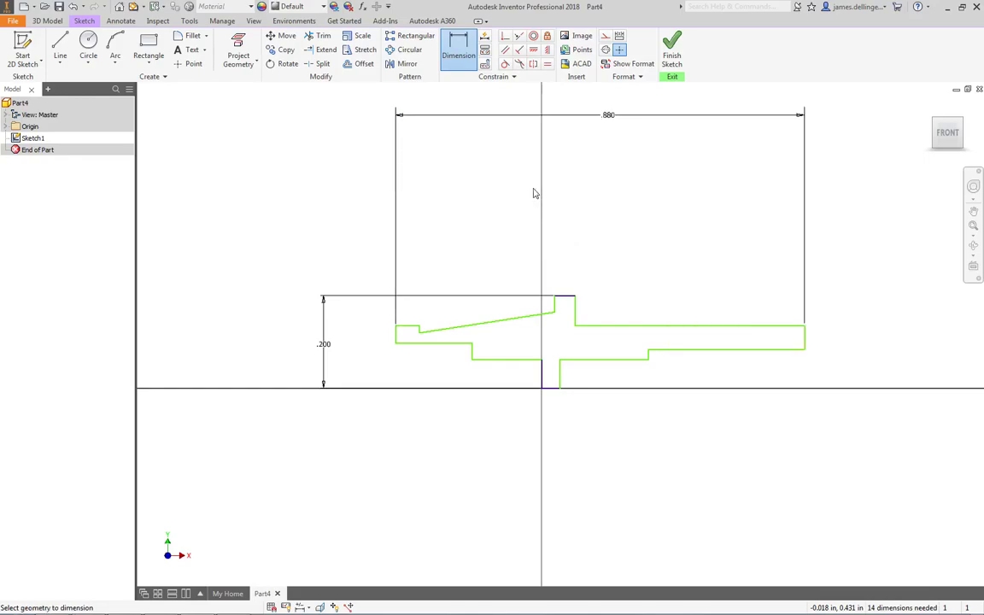
key("Escape")
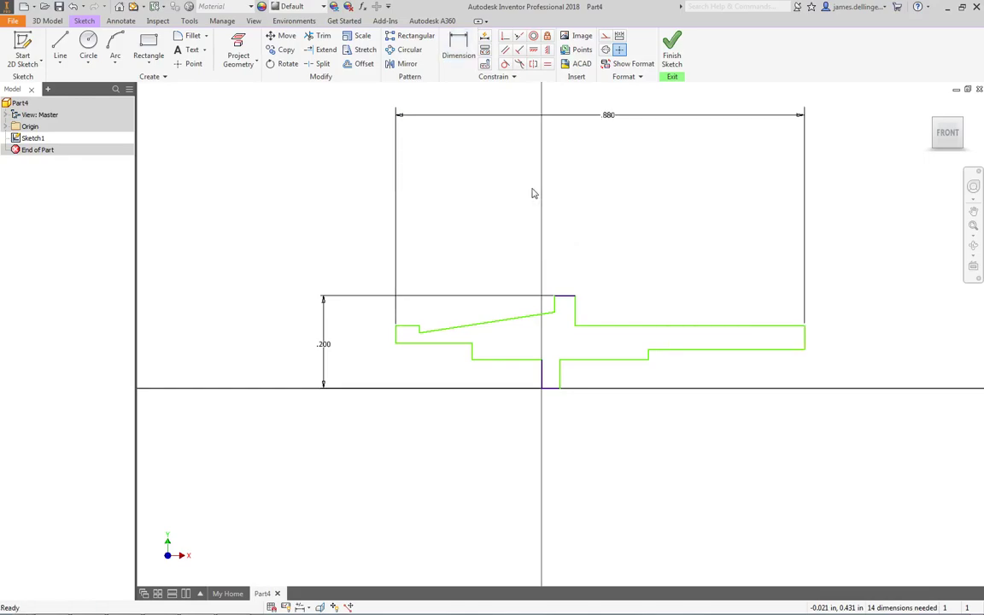
Dimension the short inner step line at the profile's right end as .05 in, following the reference drawing
key("alt+Tab")
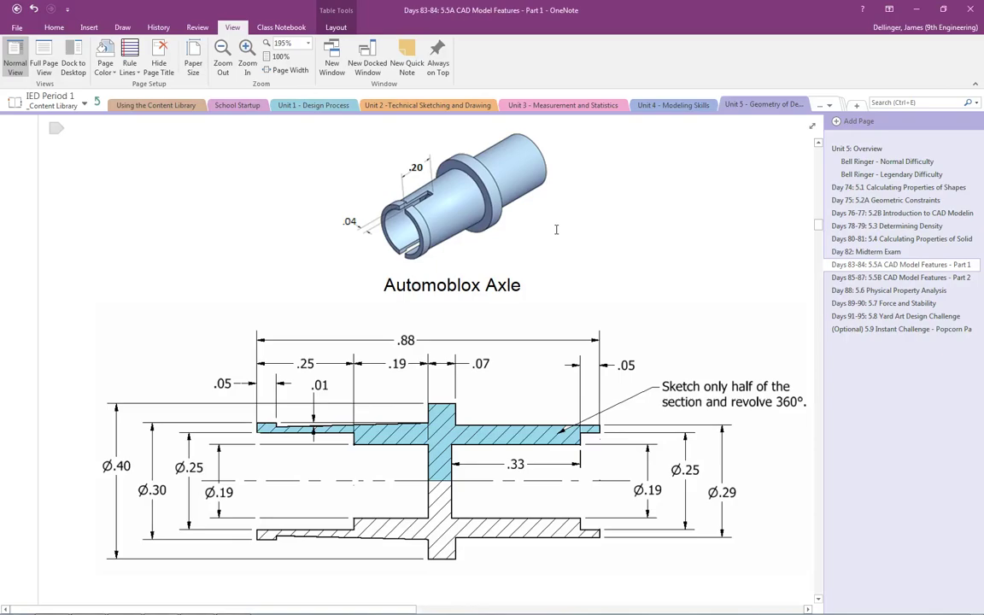
key("alt")
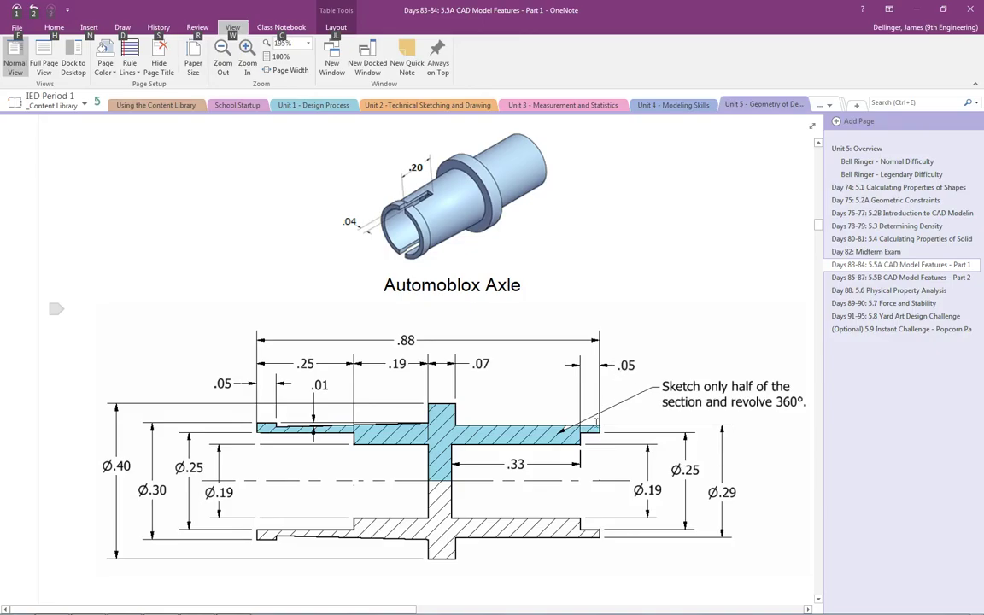
key("alt+Tab")
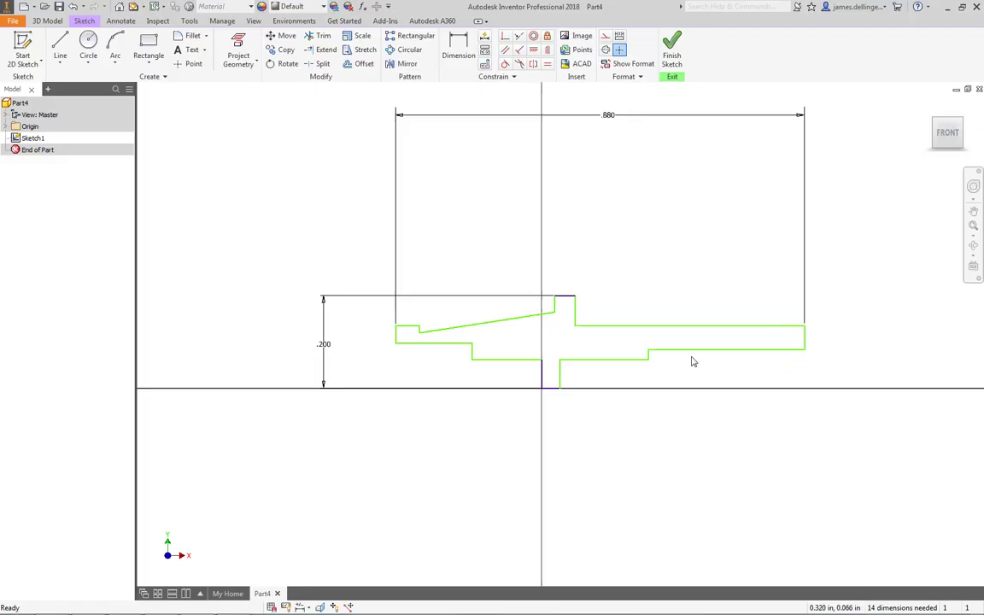
key("d")
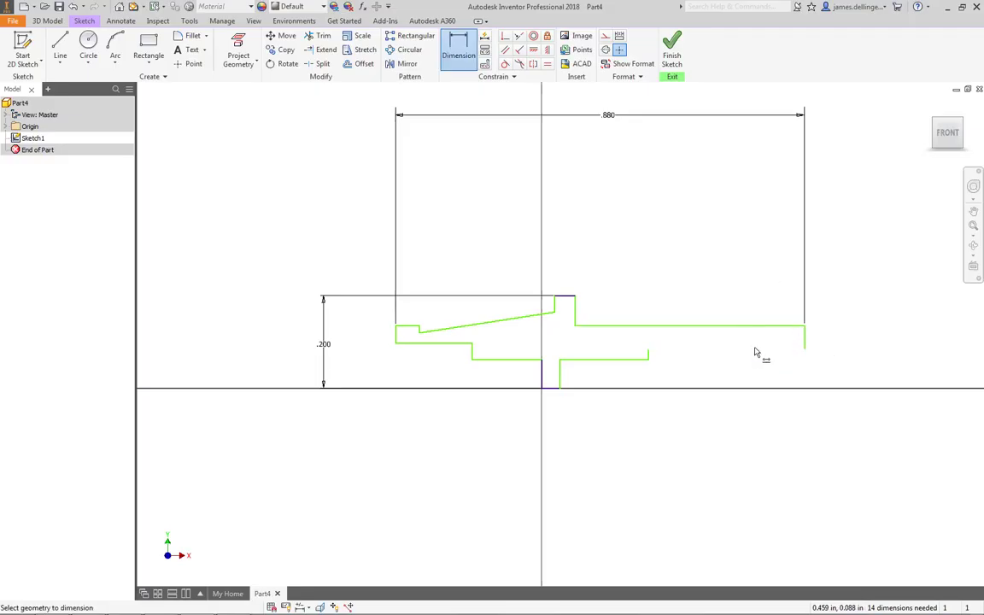
left_click(738, 349)
left_click(737, 285)
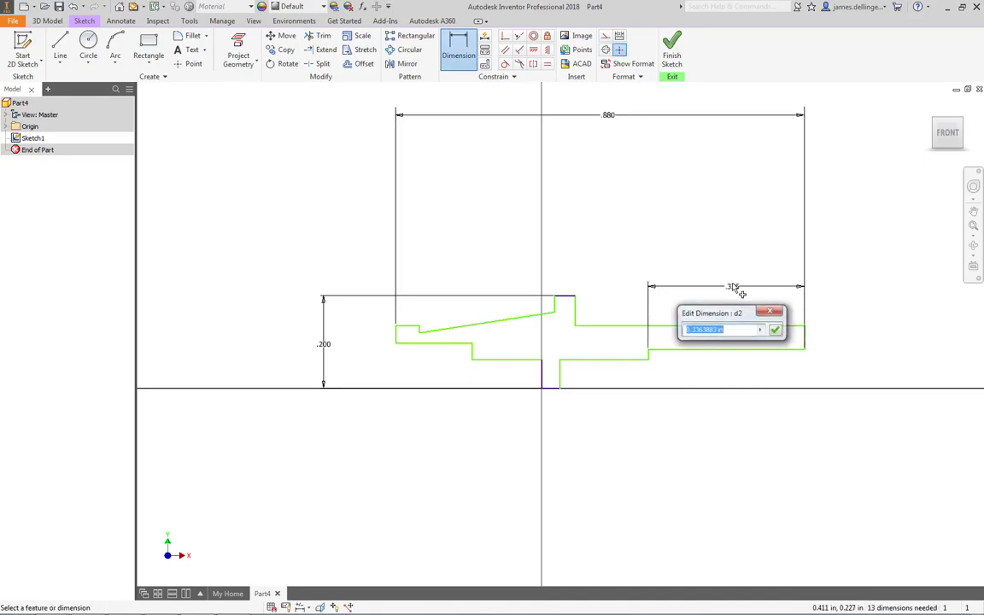
type(".05")
key("Return")
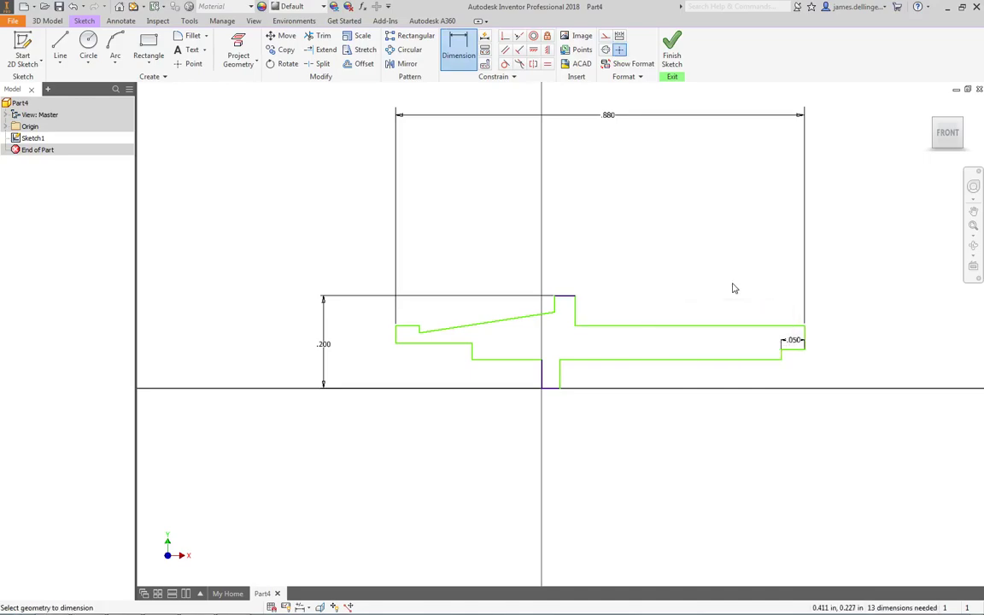
Dimension the long inner bore line on the profile's right side as .33 in, following the reference drawing
key("alt+Tab")
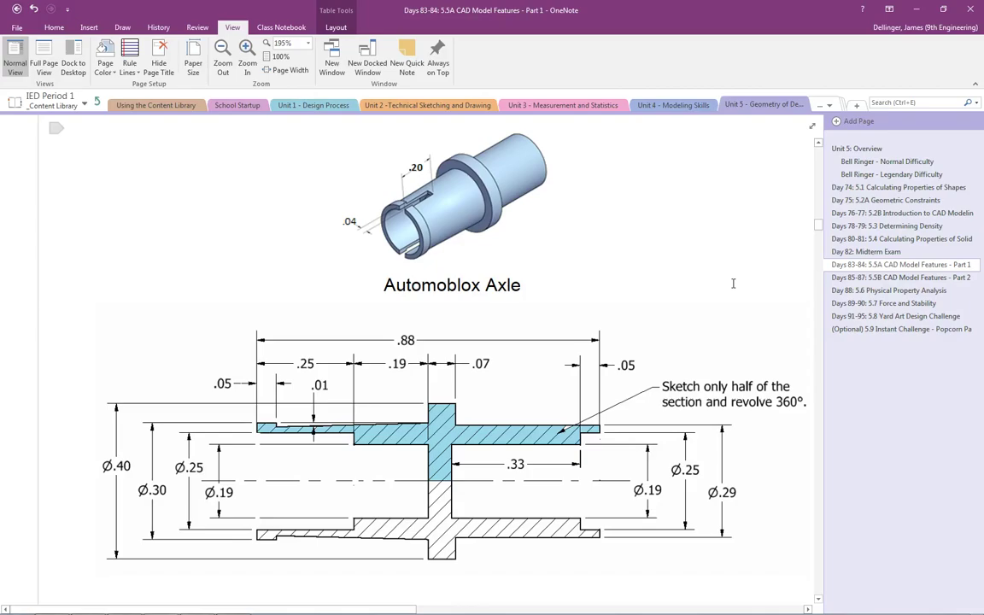
key("alt+Tab")
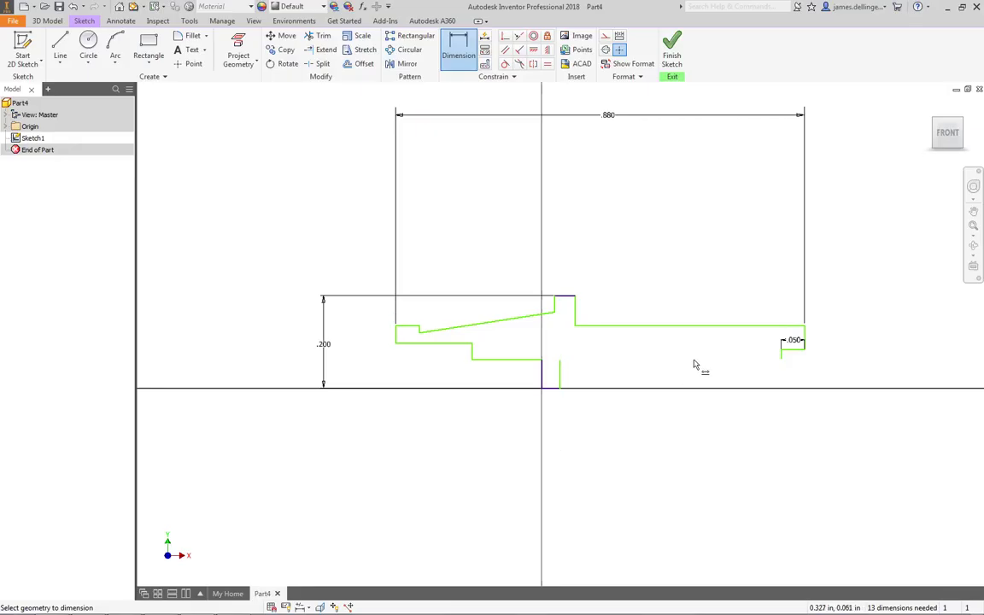
left_click(696, 359)
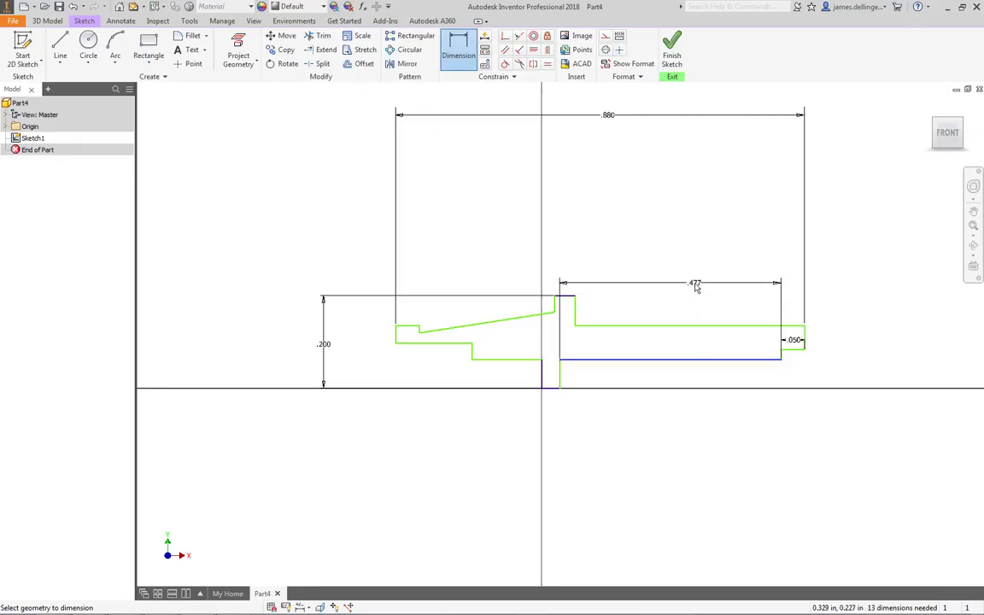
left_click(681, 393)
type(".33")
key("Return")
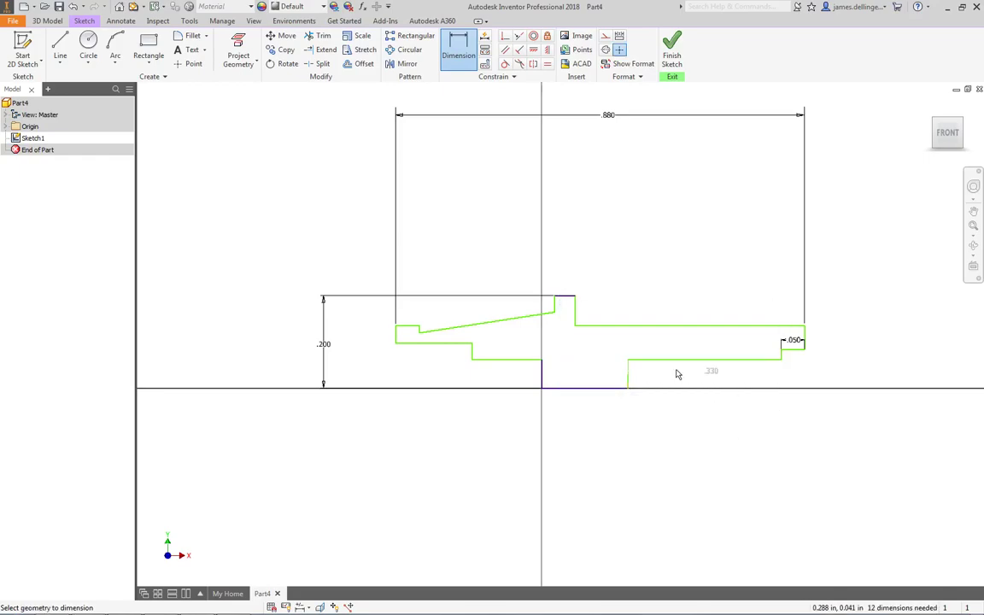
Dimension the height from the axis to the right bore line as .095 in, half the reference drawing's Ø.19
key("alt+Tab")
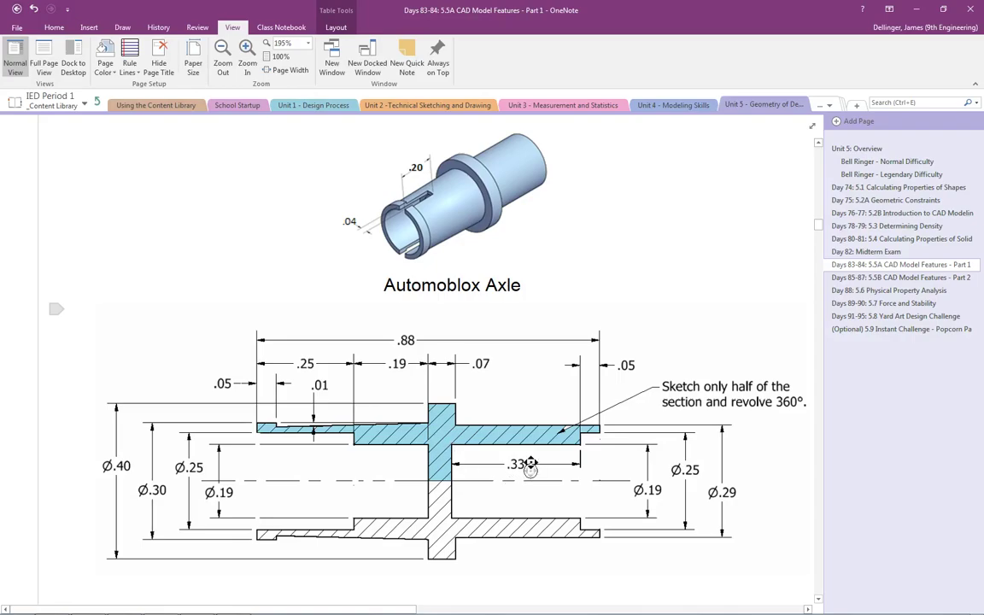
scroll(531, 448, "up", 1)
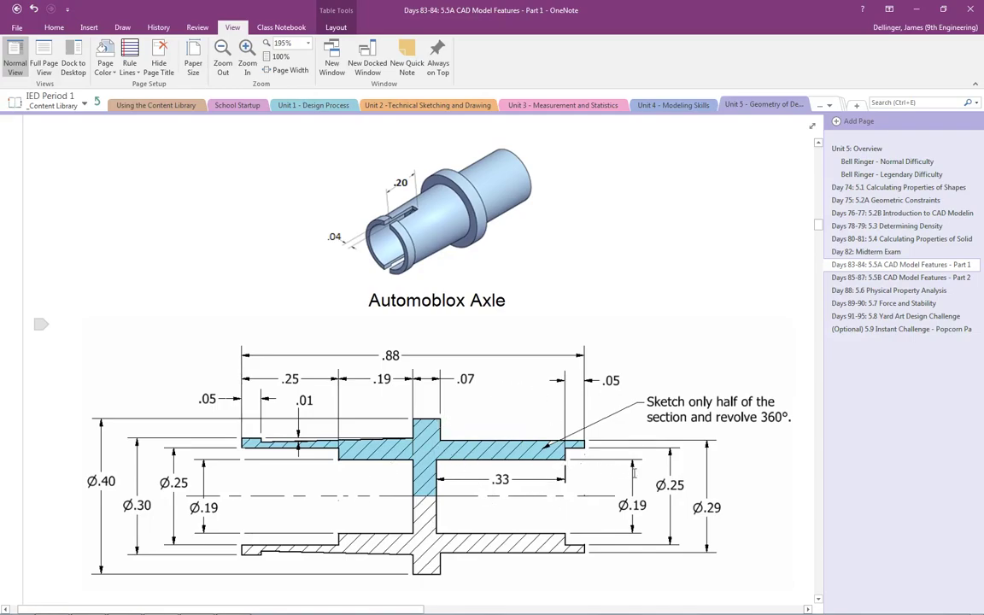
key("alt+Tab")
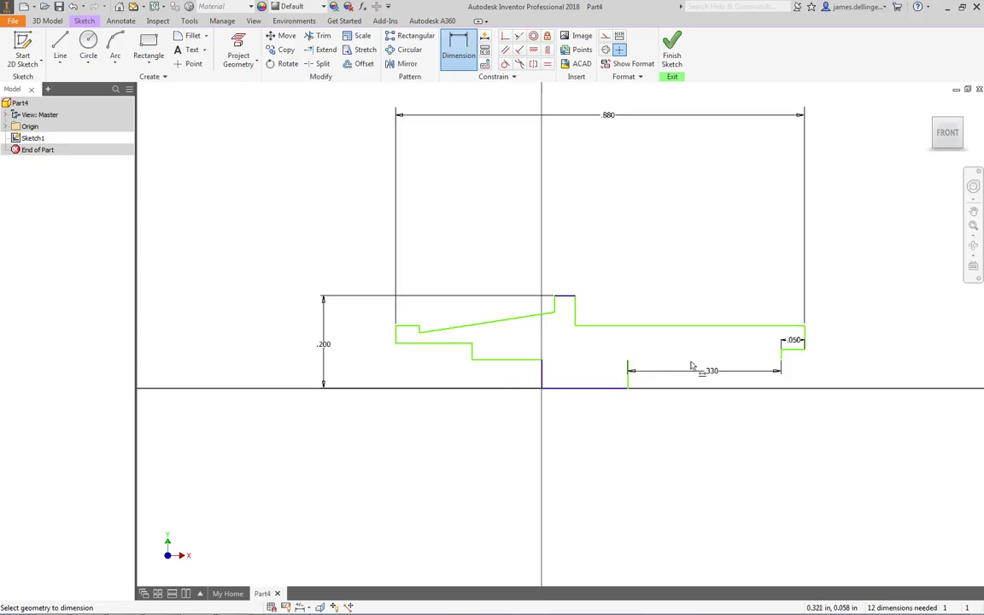
left_click(699, 368)
left_click(812, 389)
left_click(848, 376)
type(".195")
key("Return")
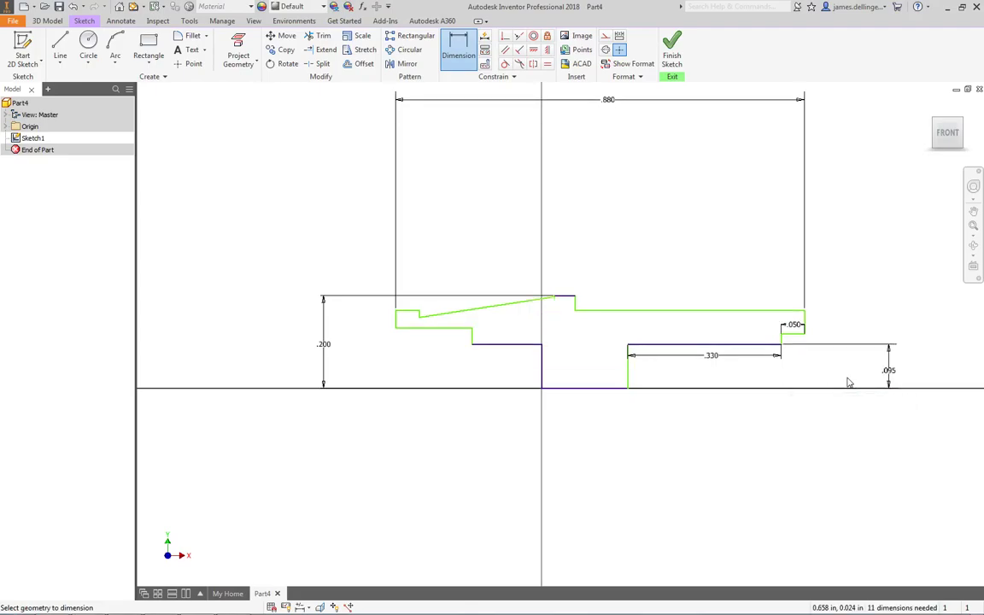
Dimension the height from the axis to the short inner step line at the right end as .25/2 in
key("alt+Tab")
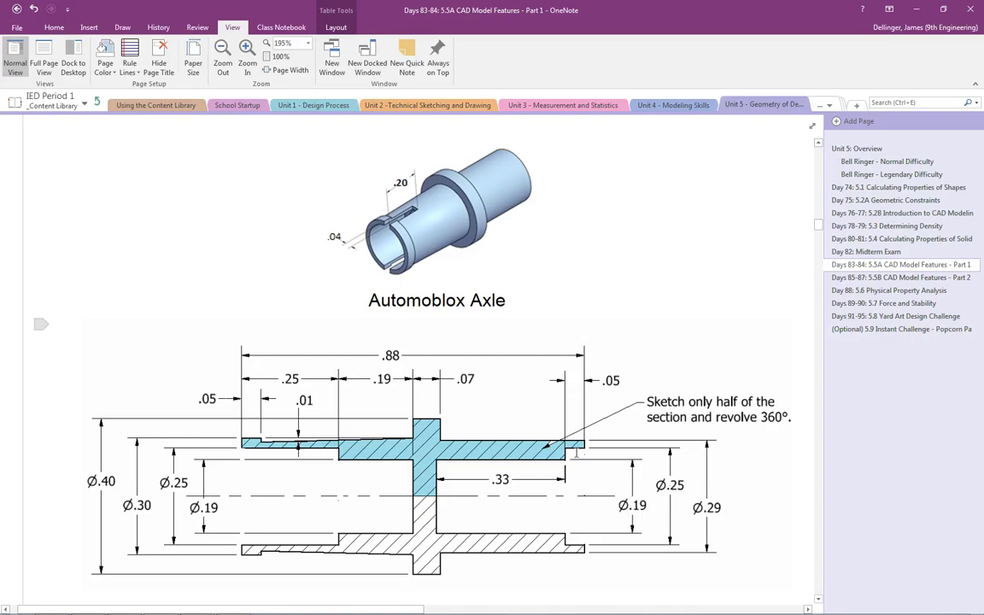
key("alt+Tab")
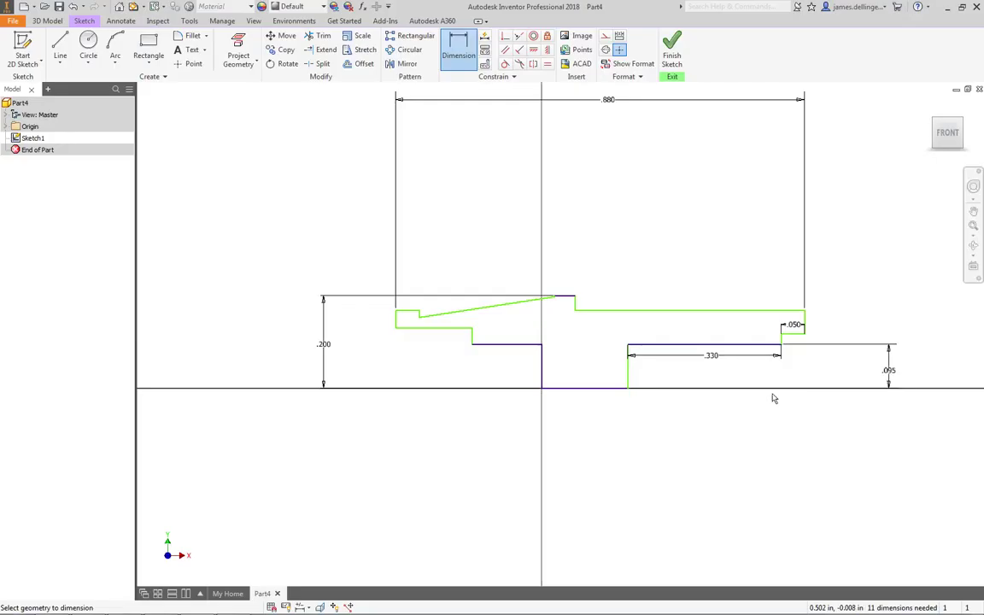
left_click(608, 389)
left_click(794, 333)
left_click(910, 363)
type(".25/2")
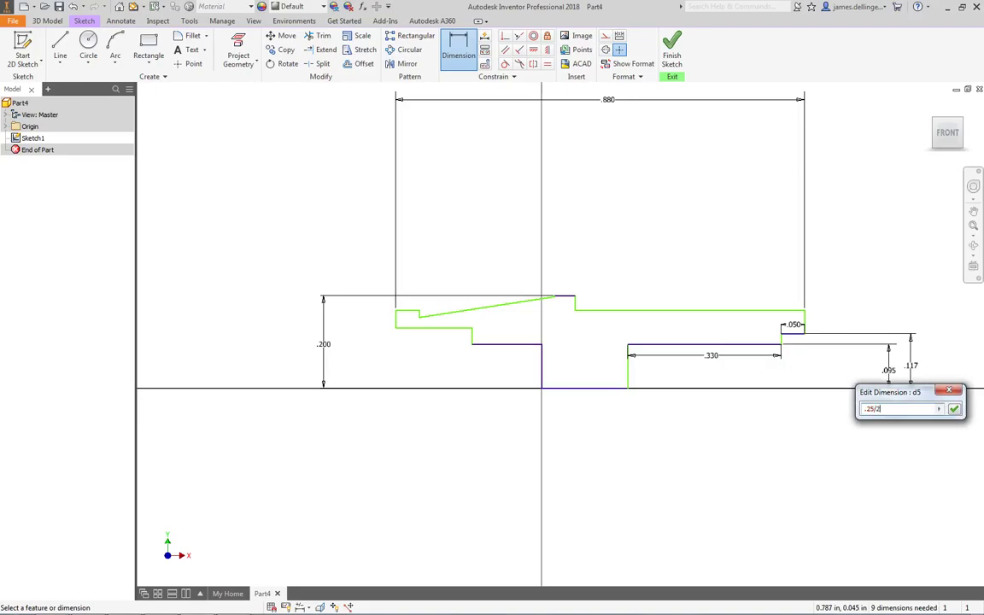
key("Return")
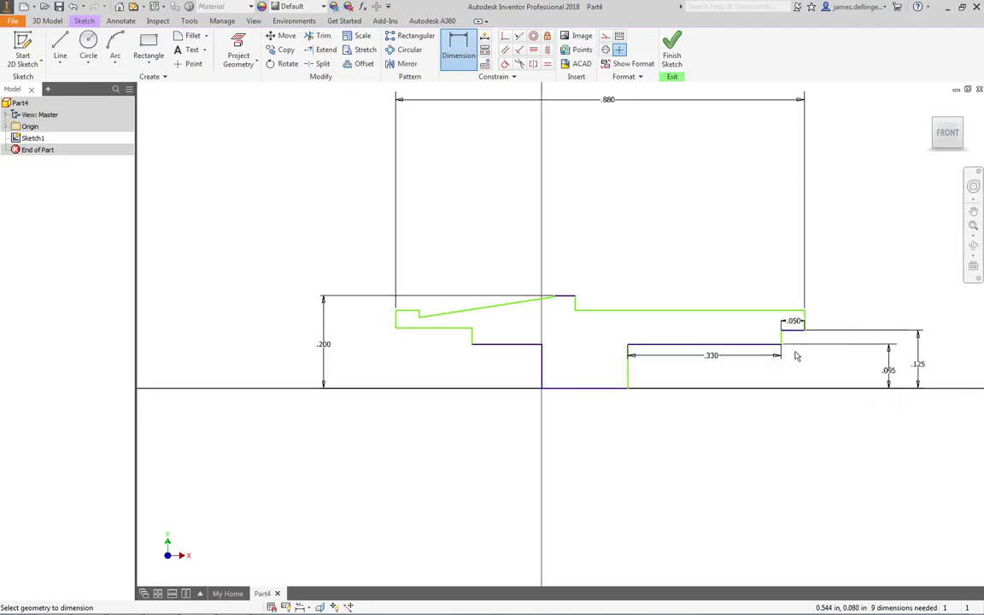
key("Escape")
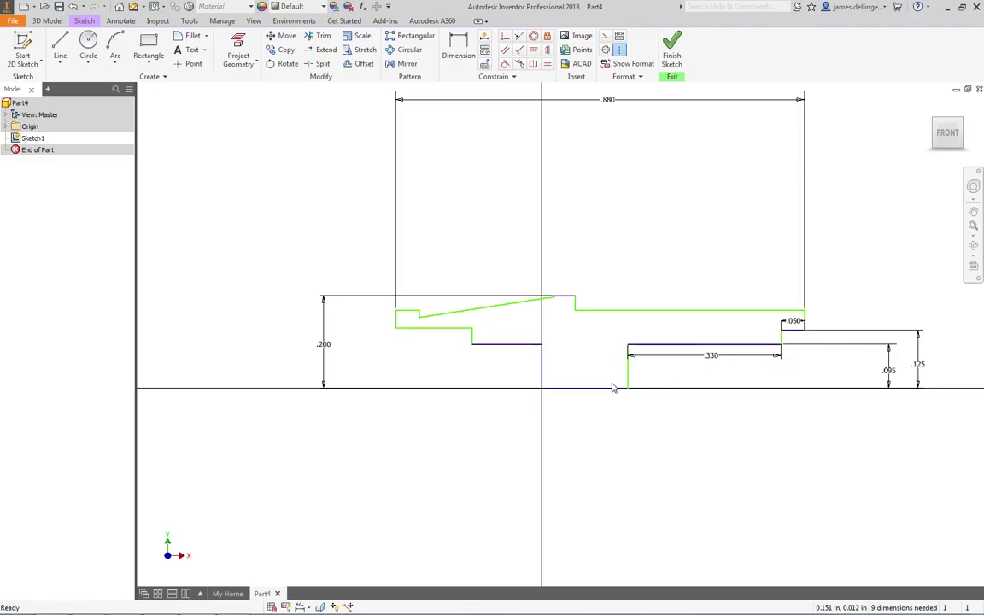
Dimension the distance from the central web's left edge to the flange's right edge as .07 in, per the reference drawing
key("alt+Tab")
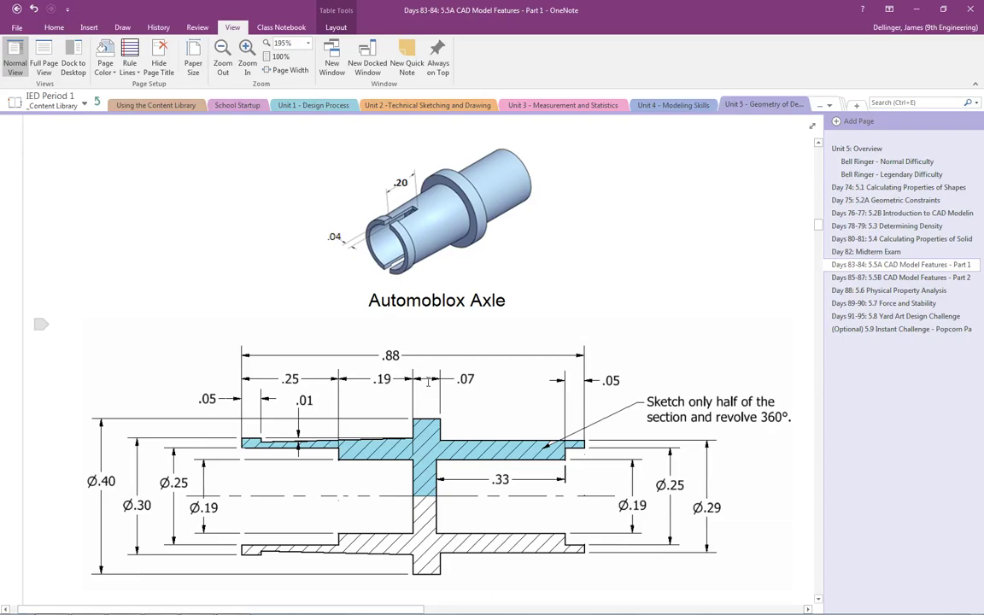
key("alt+Tab")
key("alt+Tab")
key("alt+Tab")
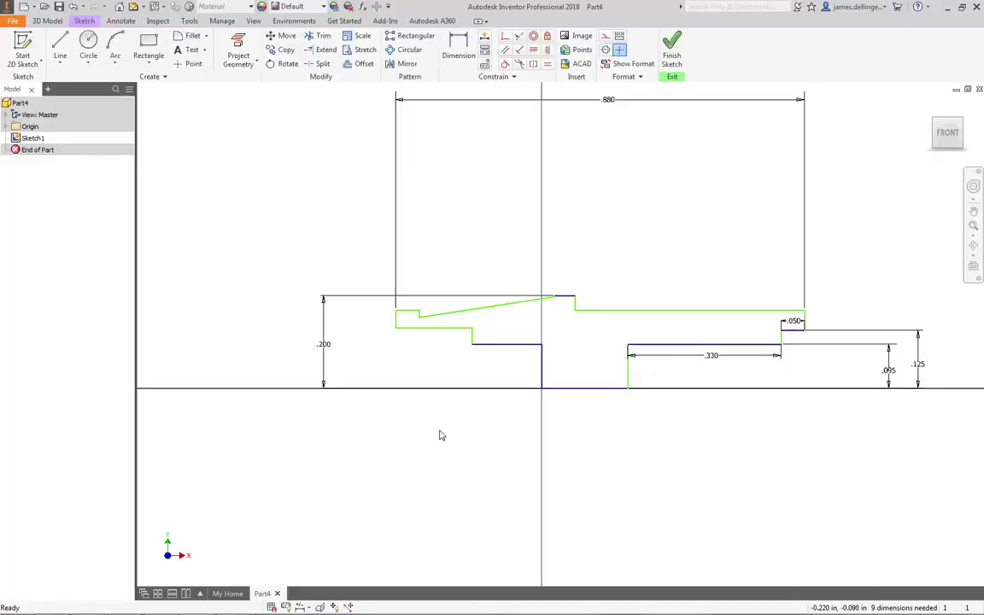
key("d")
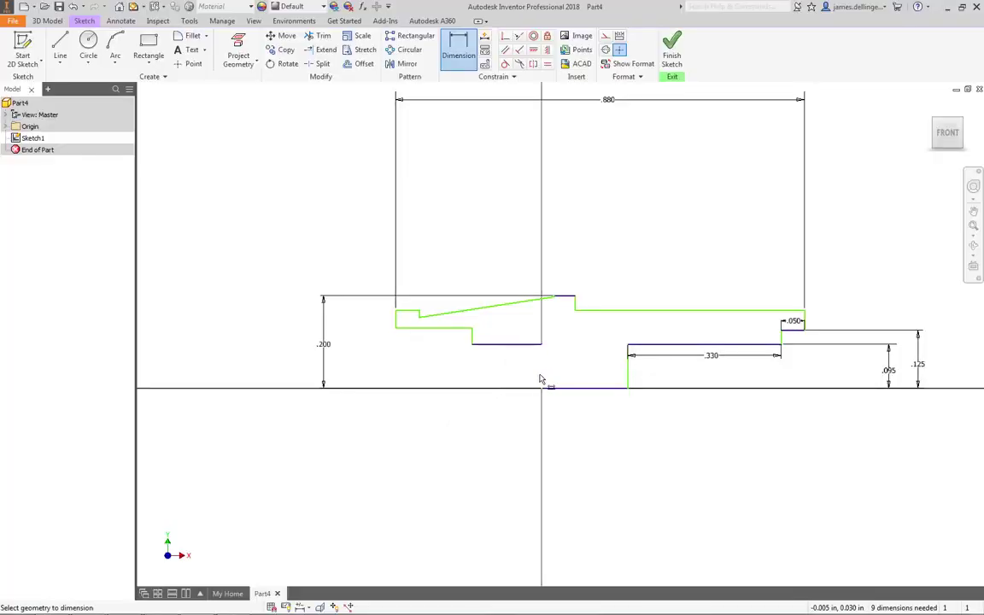
left_click(575, 302)
left_click(559, 222)
type(".0")
key("Return")
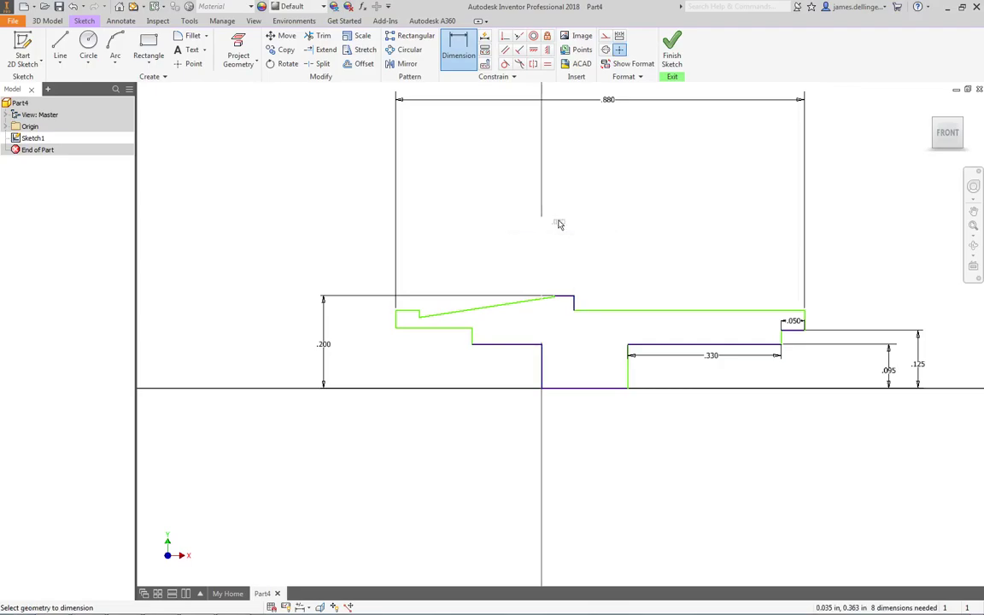
Dimension the inner bore line just left of the central web as .19 in, following the reference drawing
key("alt+Tab")
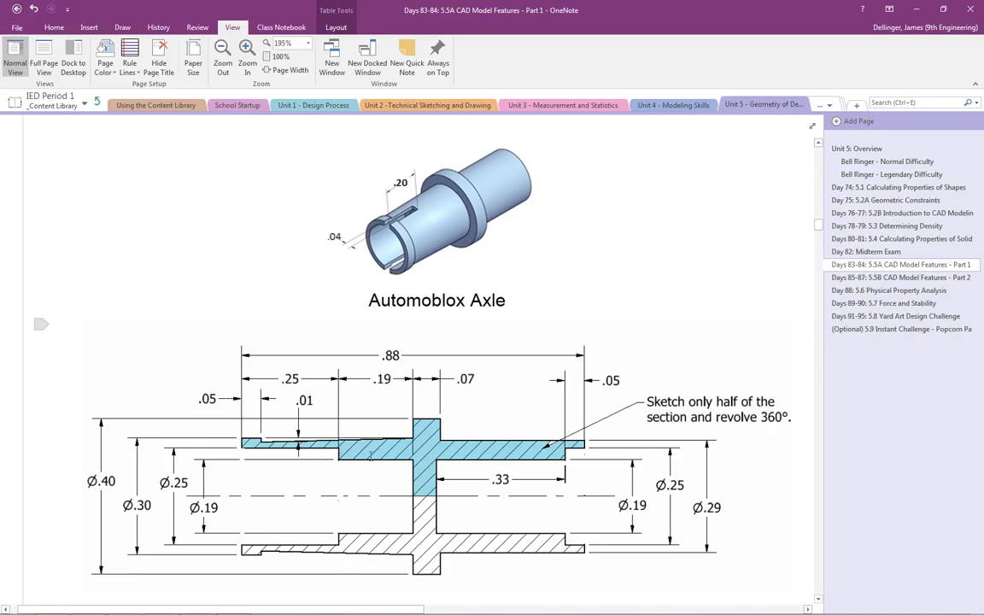
key("alt+Tab")
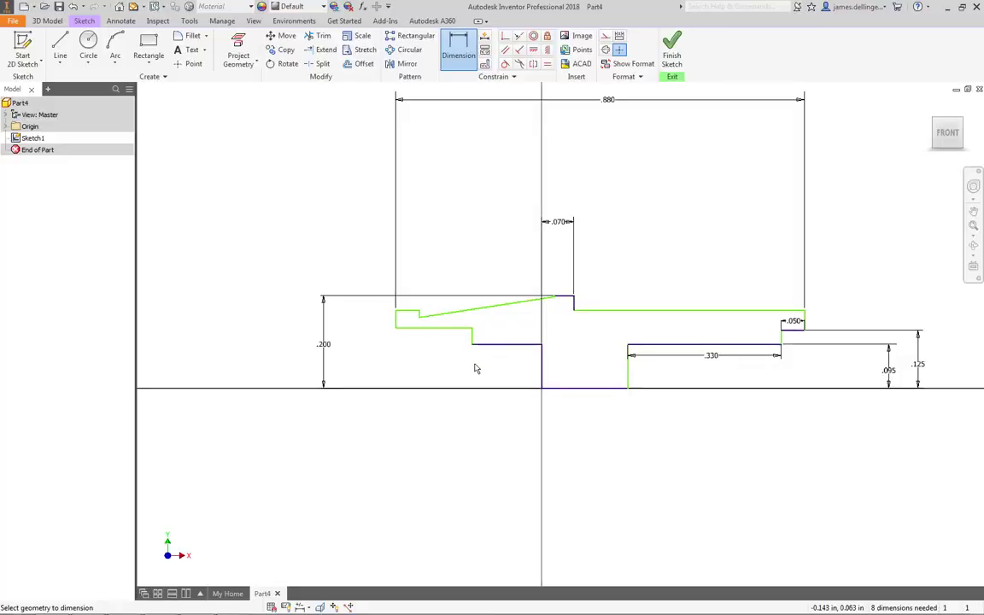
left_click(508, 346)
left_click(503, 249)
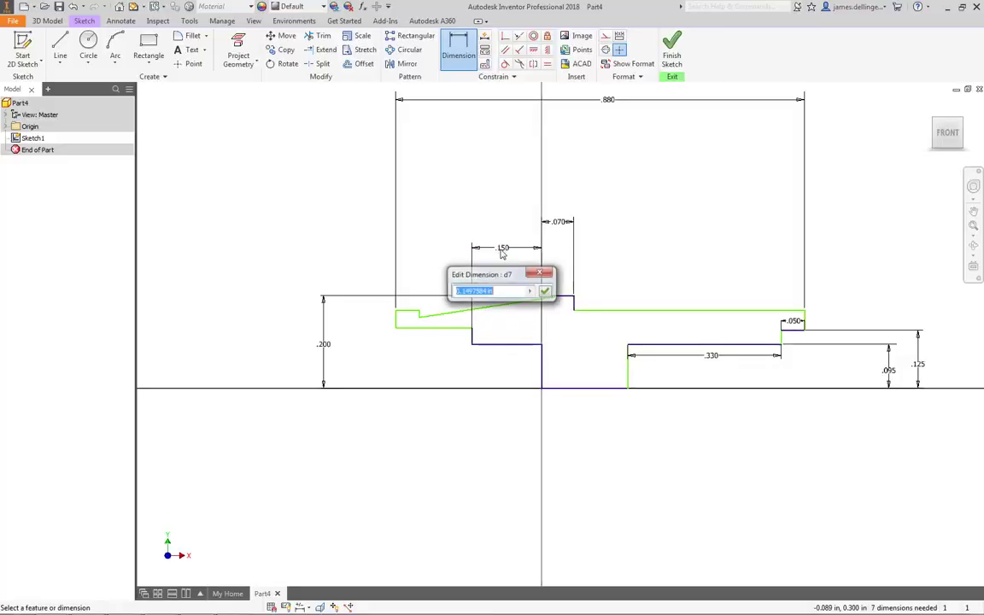
type(".190")
key("Return")
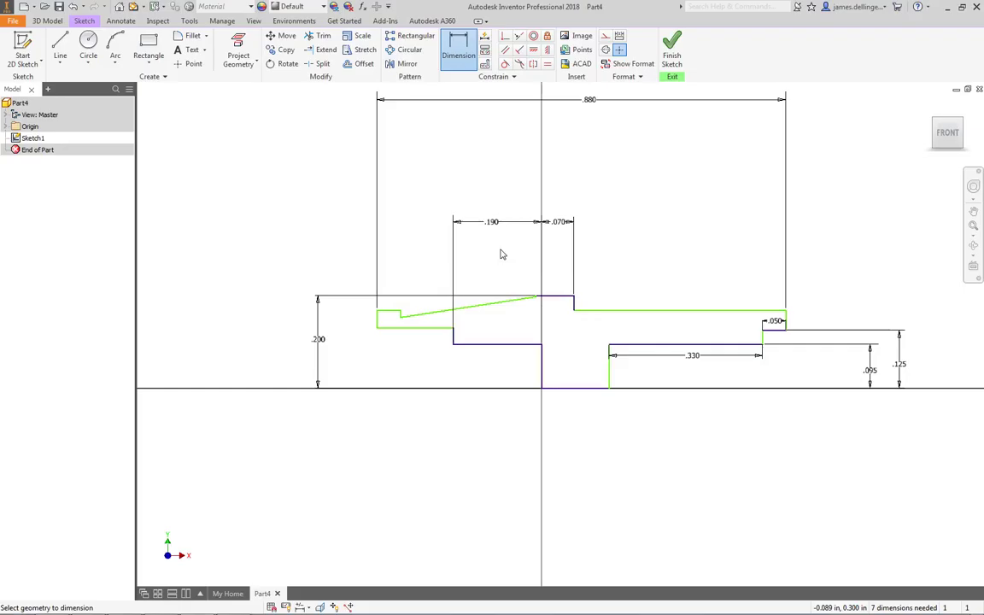
Dimension the leftmost inner line, from the left end edge to the bore step, as .25 in
key("alt+Tab")
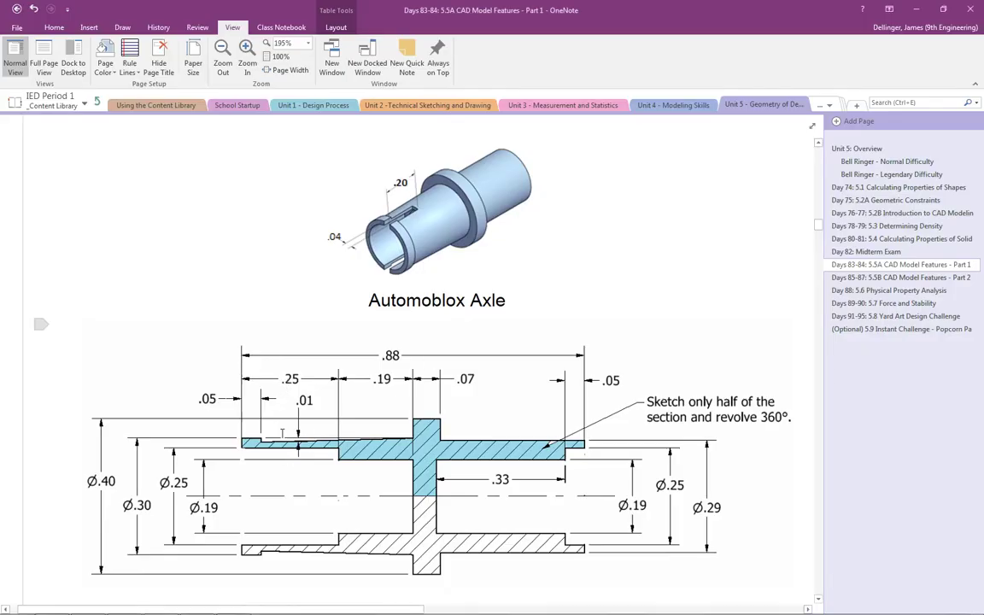
key("alt+Tab")
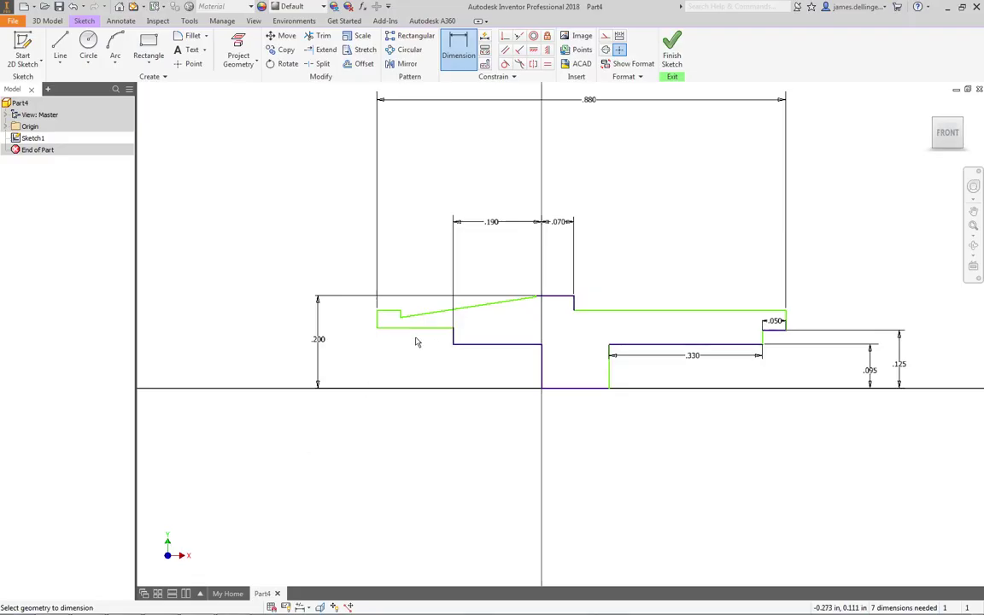
left_click(418, 328)
left_click(418, 232)
type(".25")
key("Return")
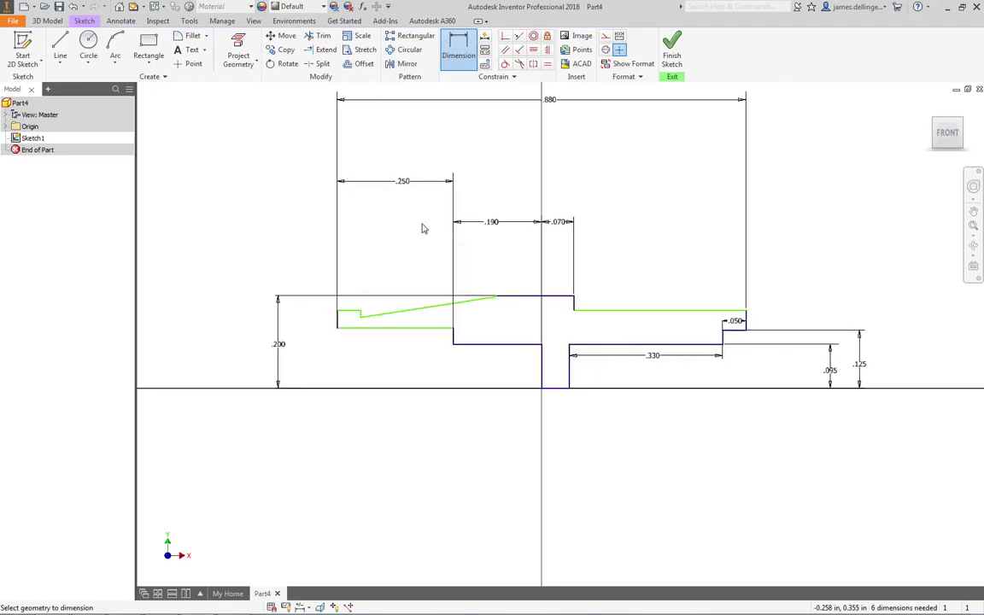
key("Escape")
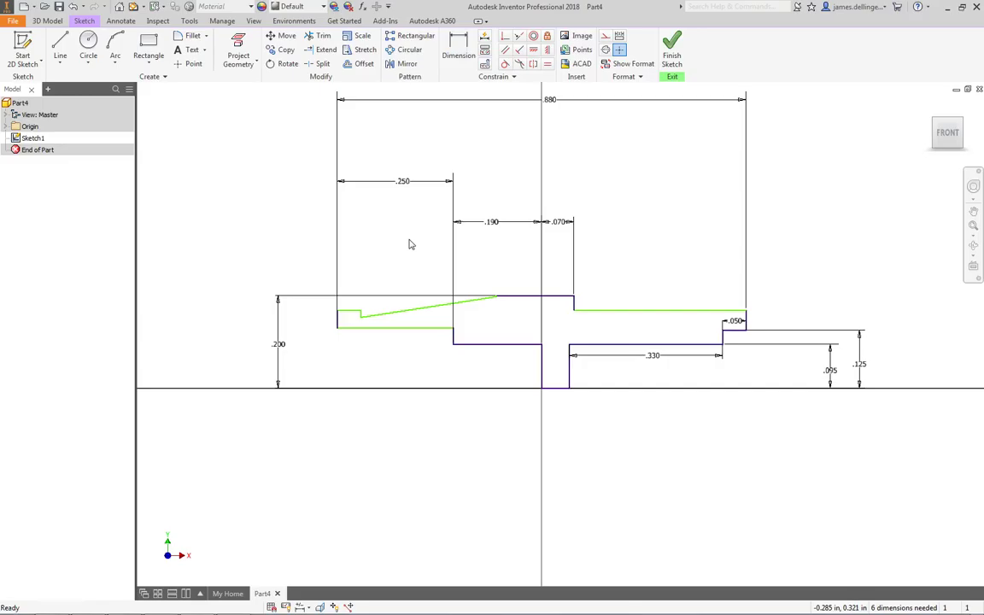
Dimension the height from the axis to the right outer line as .145 in, half the reference drawing's Ø.29
key("alt+Tab")
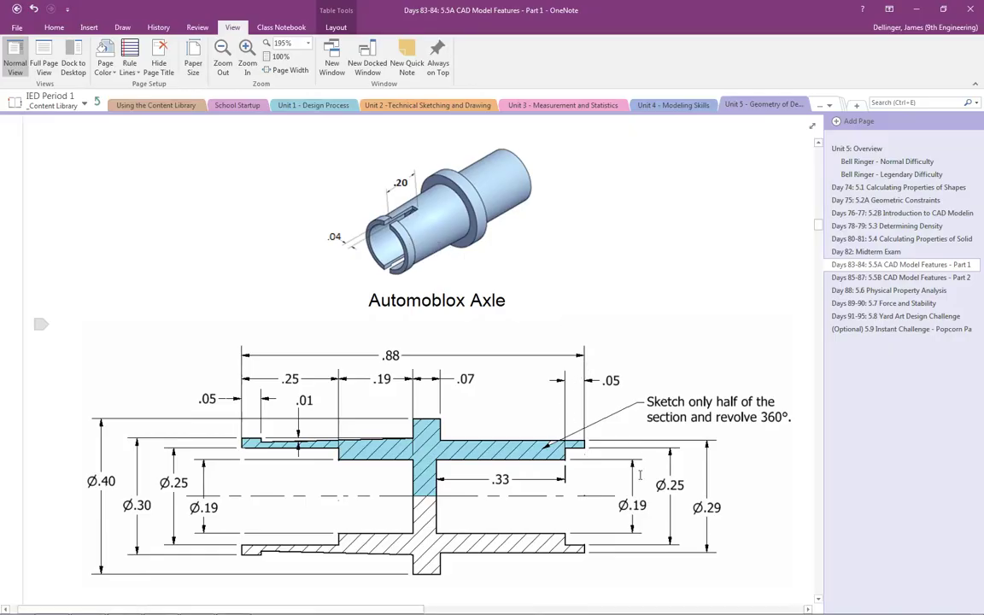
key("alt+Tab")
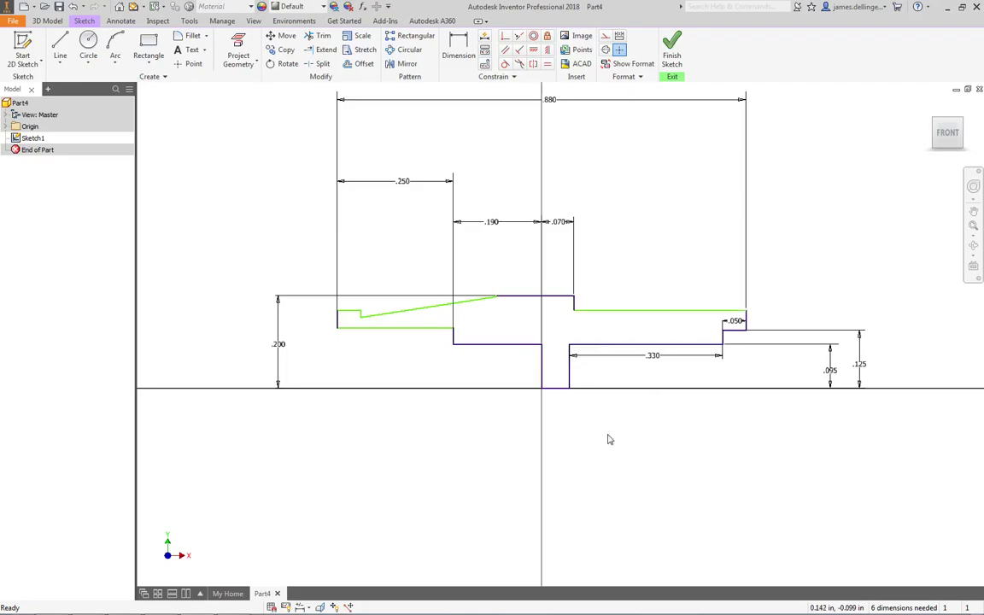
key("d")
left_click(555, 388)
left_click(654, 310)
left_click(892, 343)
type(".145")
key("Return")
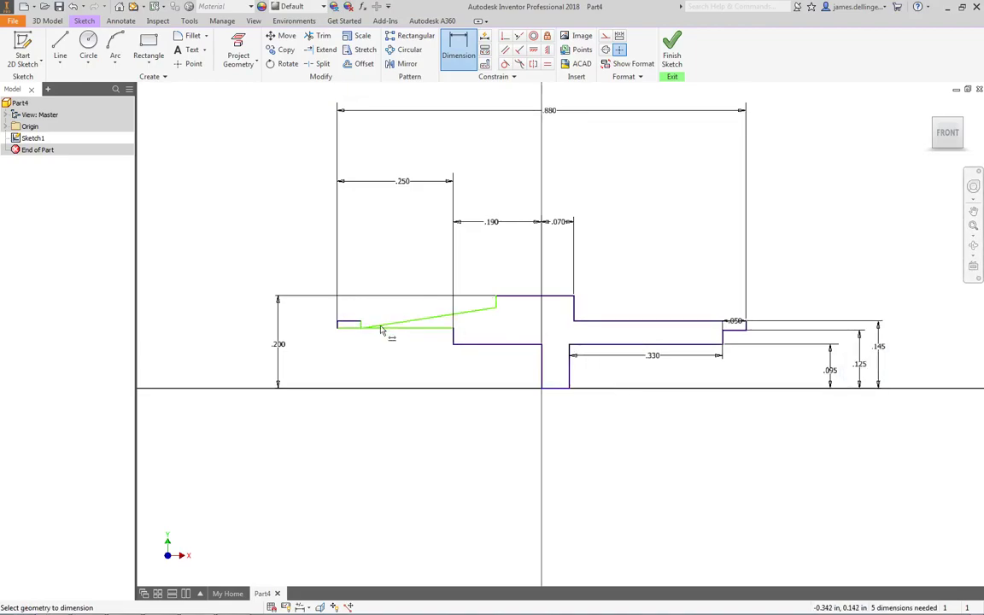
Move the lower corner of the left lip's notch upward, clear of the inner line, at the start of the sloped line
scroll(371, 341, "up", 3)
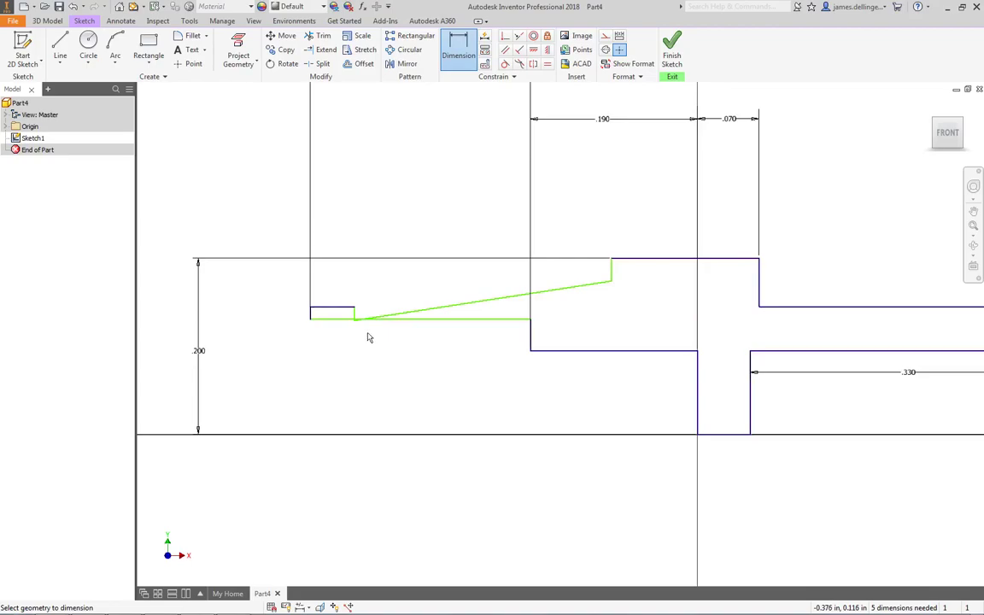
key("Escape")
scroll(364, 322, "up", 3)
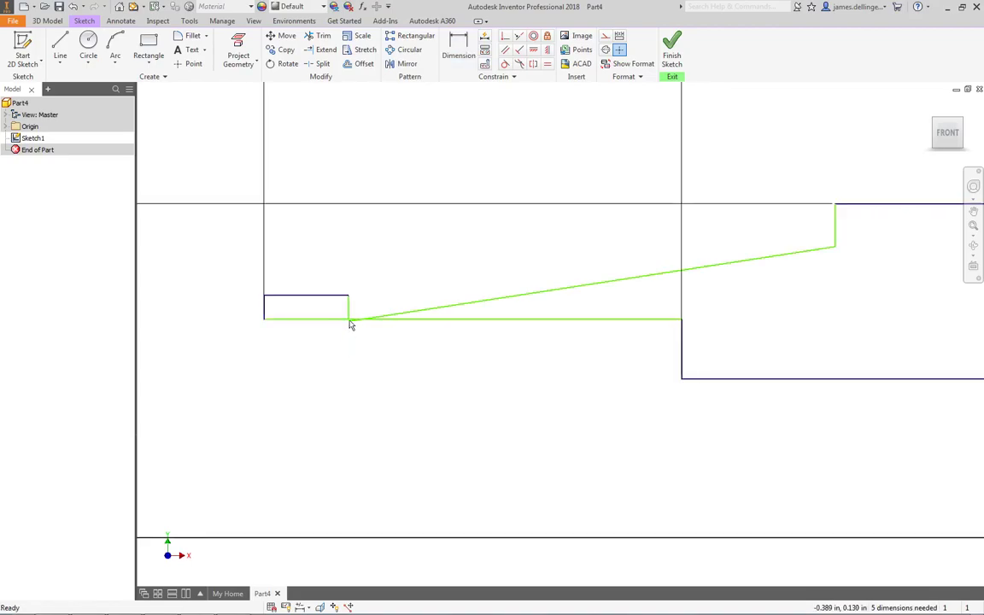
left_click_drag(349, 322, 351, 309)
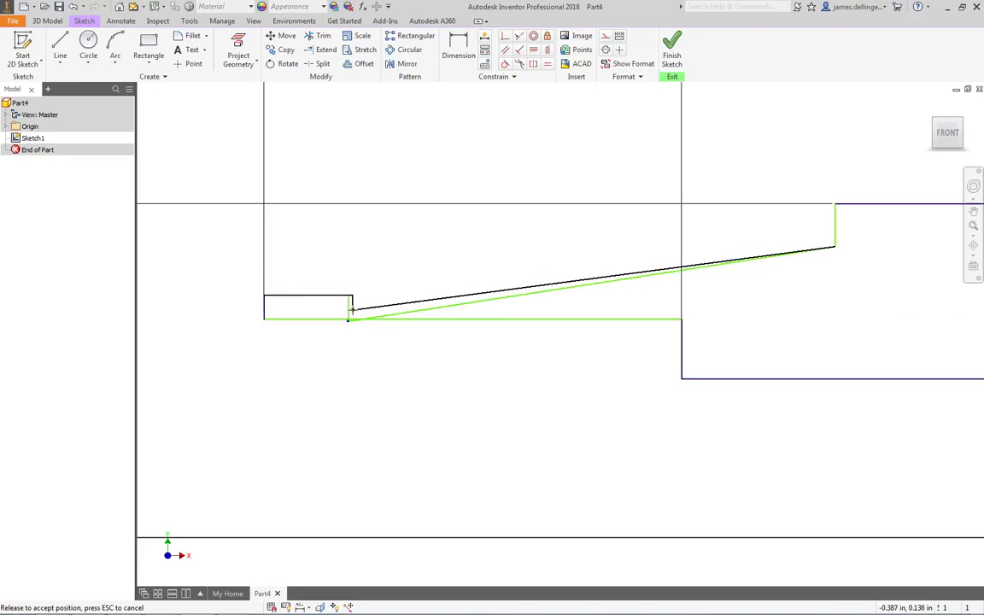
left_click_drag(350, 309, 352, 308)
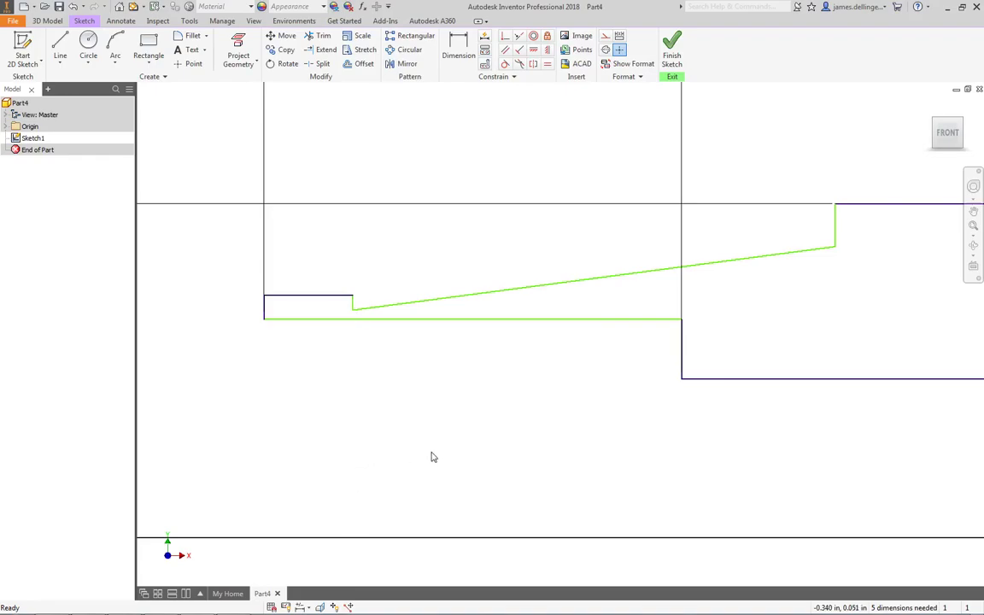
Dimension the short outer line of the left lip as .05 in, following the reference drawing
key("alt+Tab")
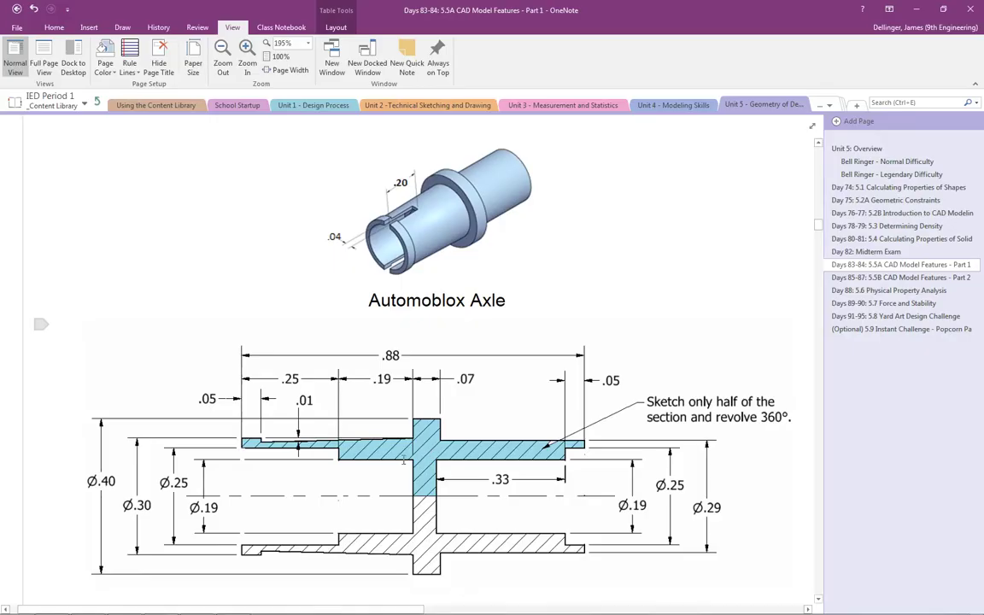
key("alt+Tab")
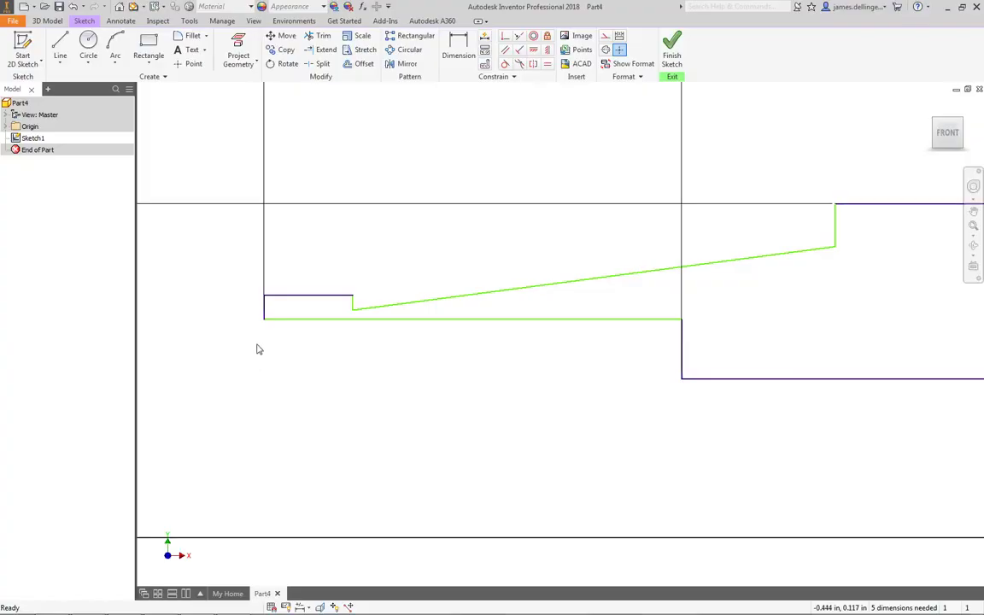
key("d")
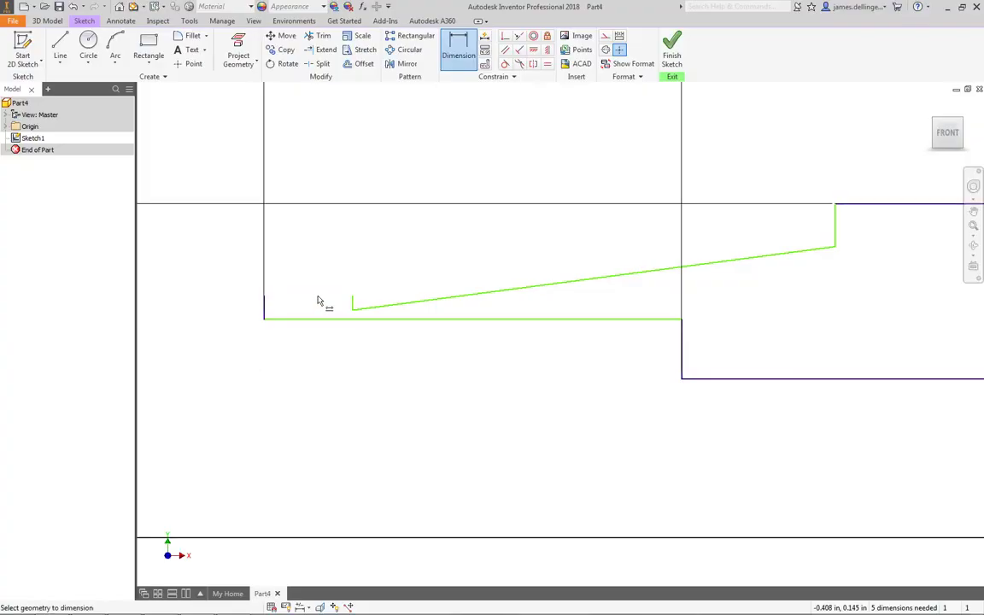
left_click(316, 296)
left_click(313, 162)
type(".05")
key("Return")
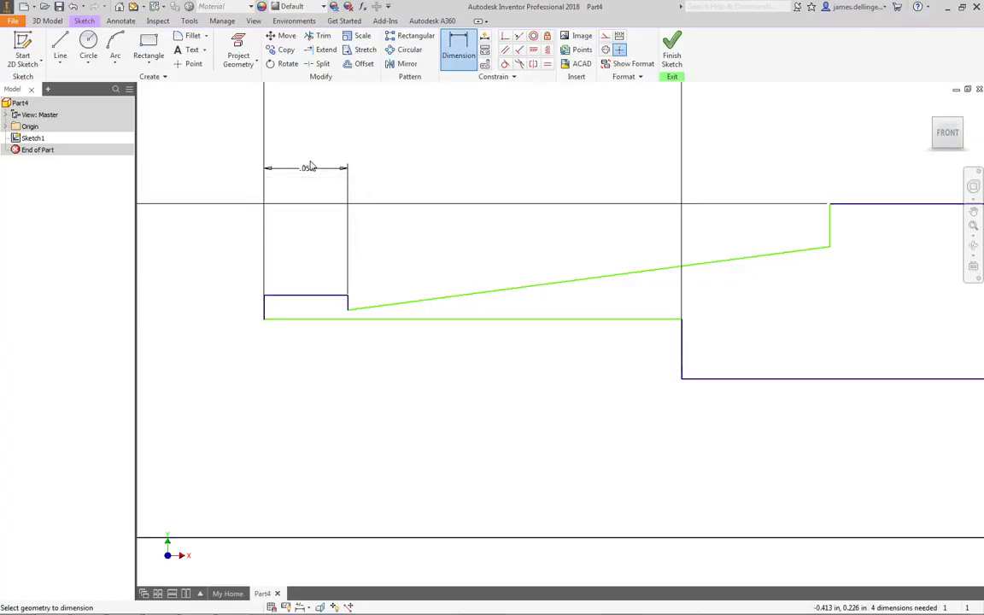
Dimension the vertical rise between the two ends of the sloped line as .01 in, following the reference drawing
key("alt+Tab")
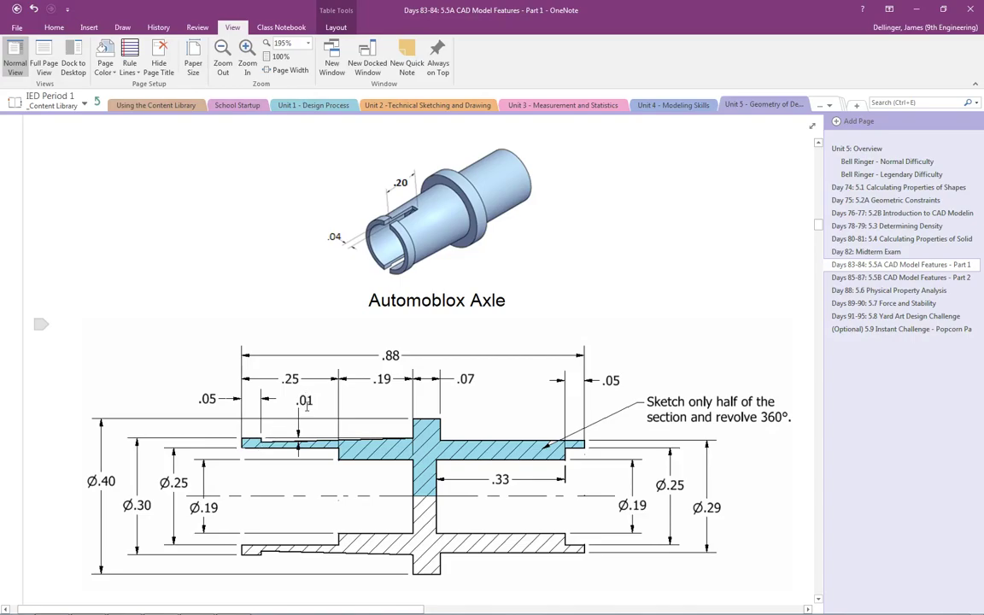
key("alt+Tab")
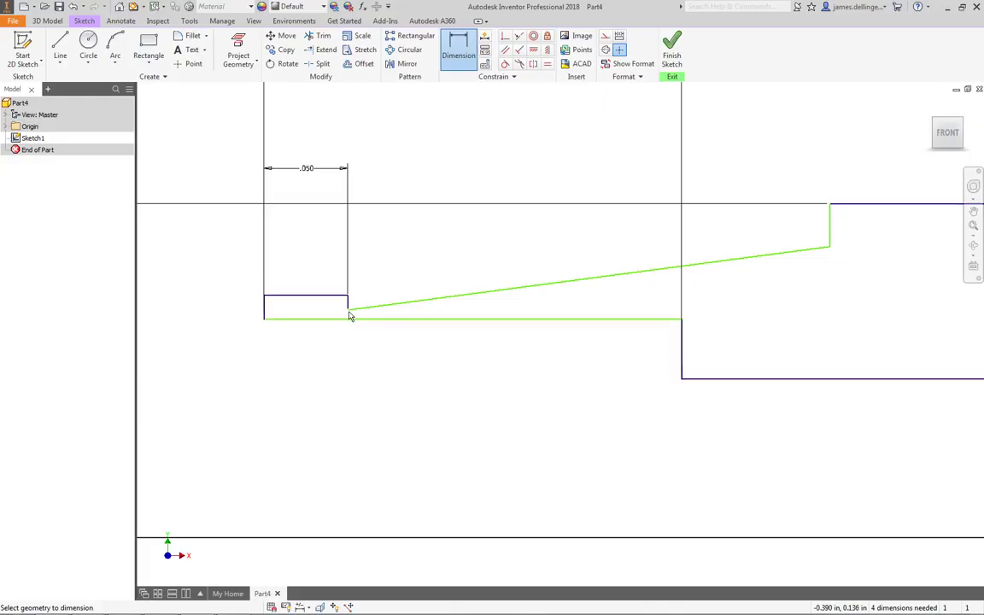
left_click(348, 308)
left_click(829, 249)
left_click(866, 275)
type(".01")
key("Return")
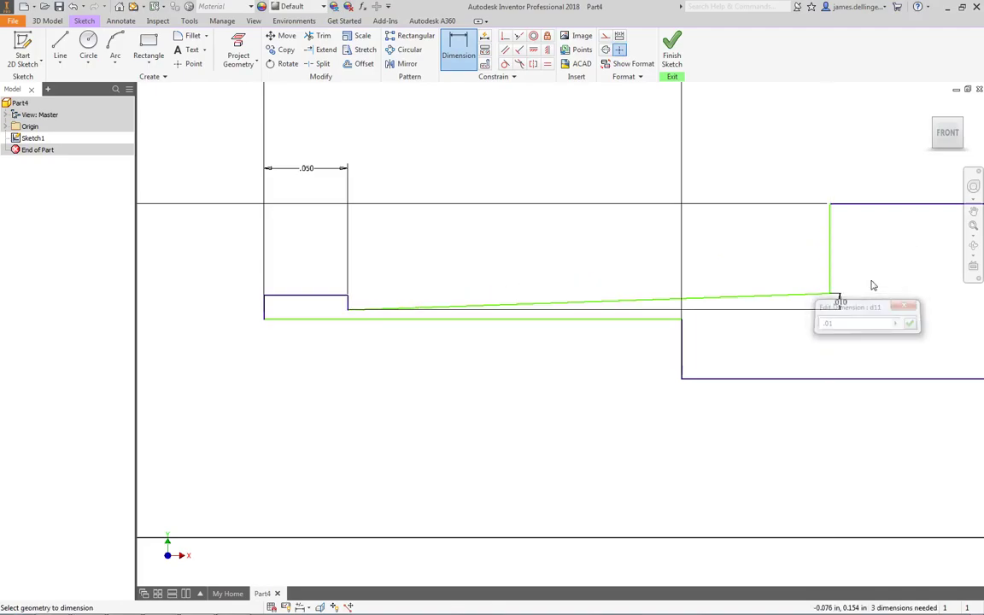
key("Escape")
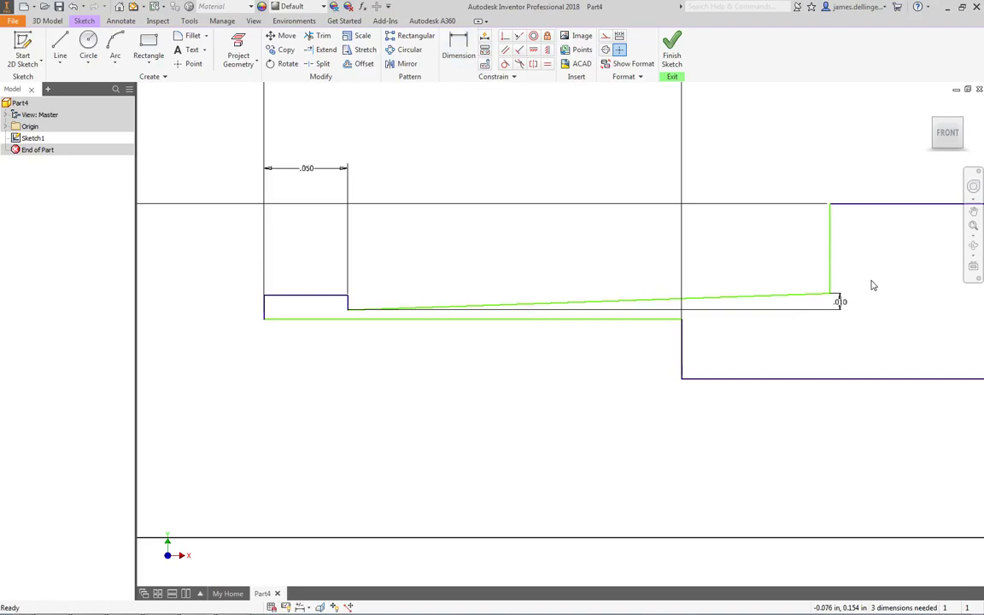
Make the left end's inner line collinear with the right lip's inner line, matching the Ø.25 bores in the reference drawing
key("alt+Tab")
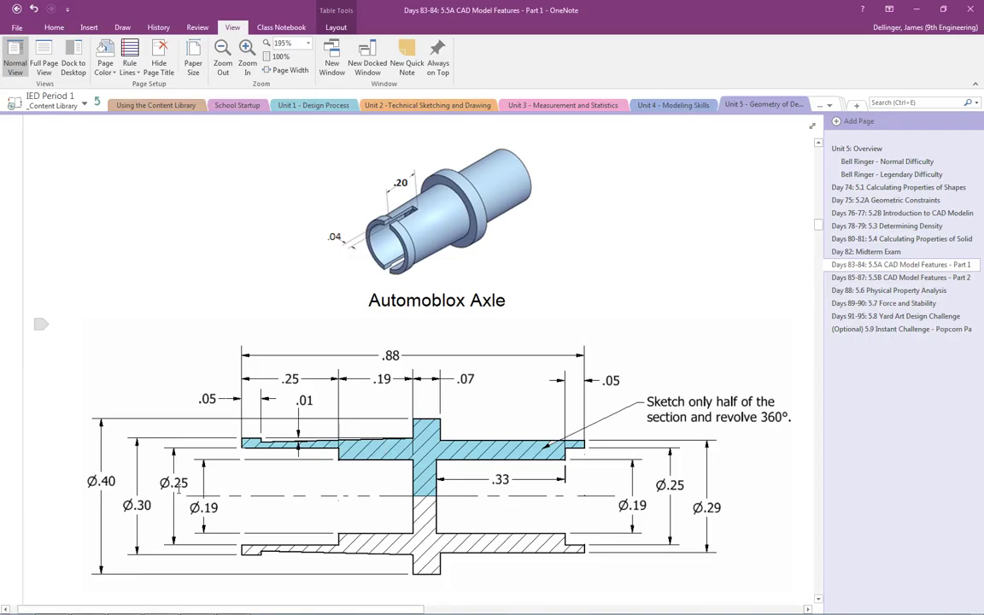
key("alt+Tab")
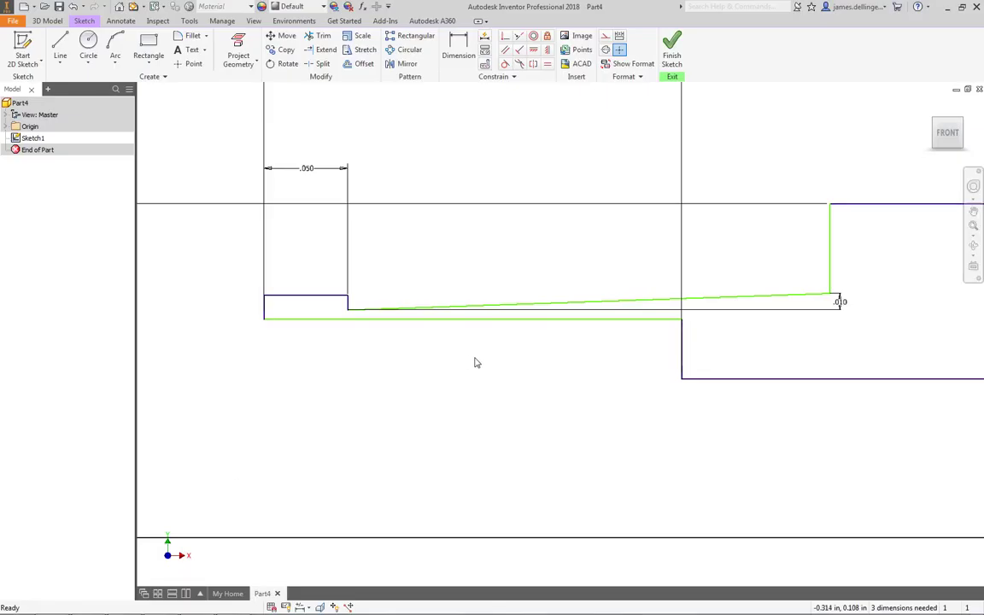
scroll(518, 363, "up", 4)
scroll(519, 363, "up", 2)
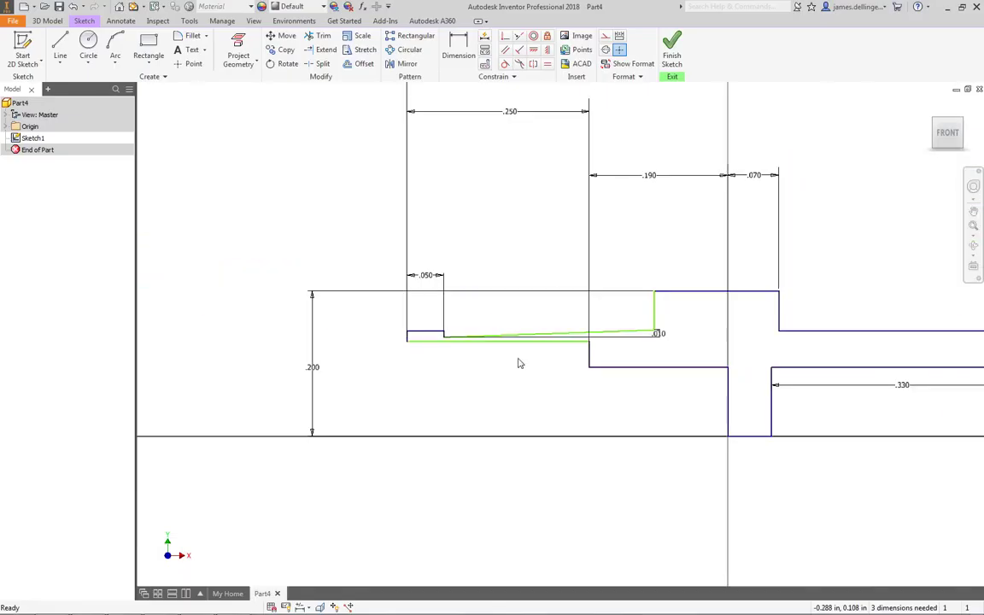
scroll(506, 369, "up", 2)
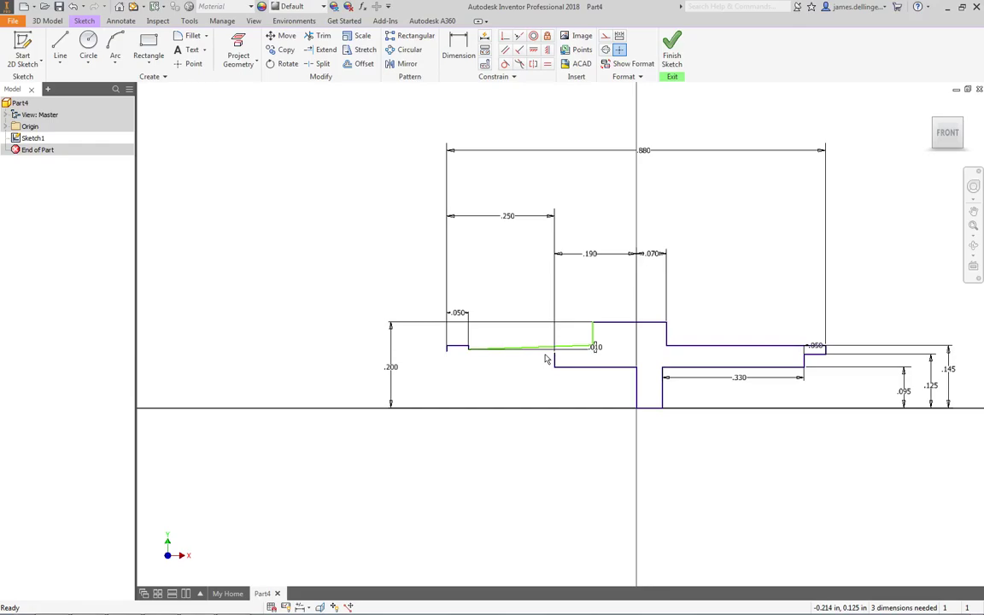
key("d")
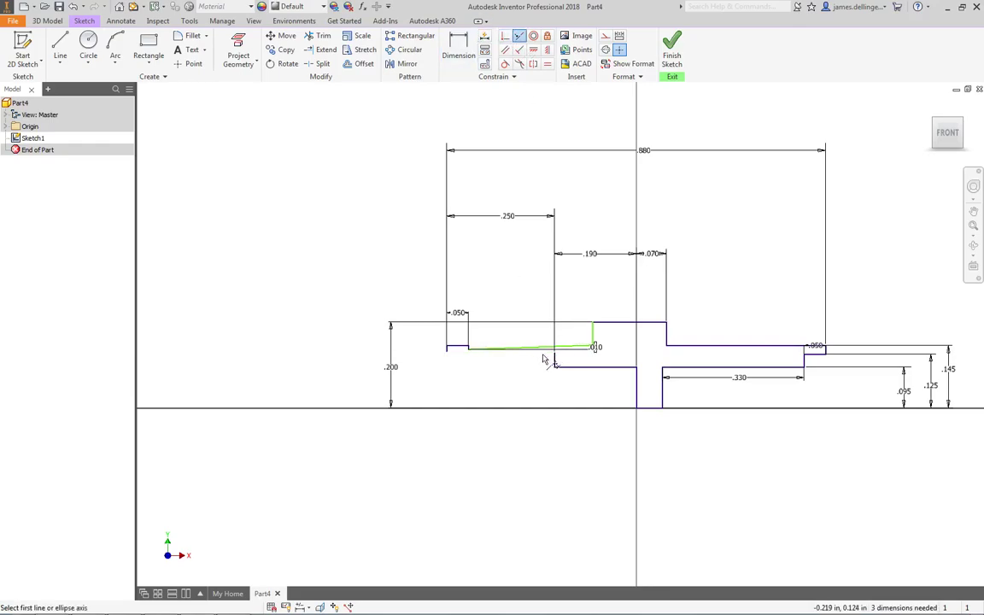
left_click(589, 348)
key("Escape")
key("Escape")
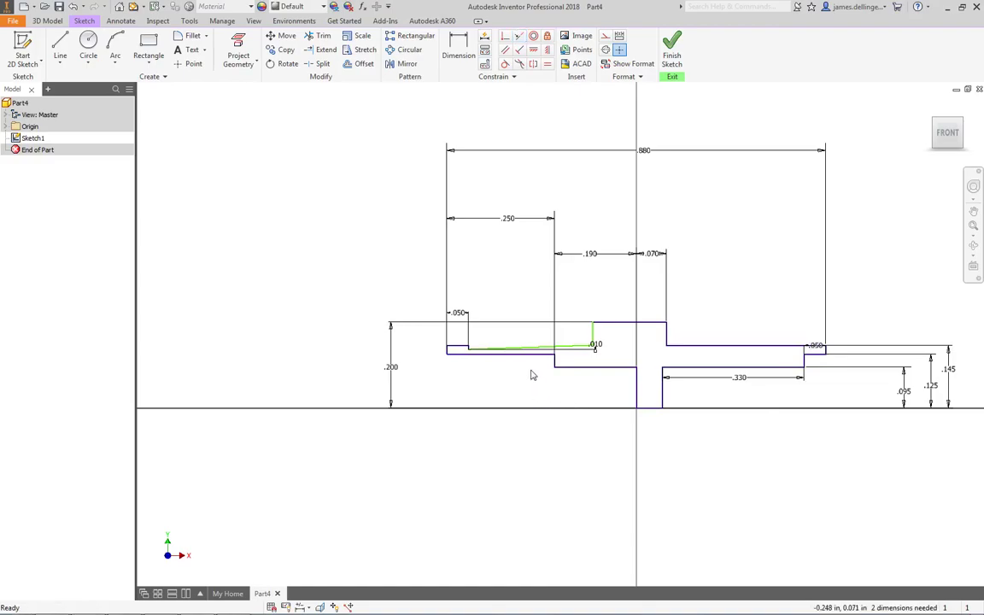
Make the flange's left vertical edge collinear with the central web's left edge, as in the reference drawing
scroll(556, 347, "up", 3)
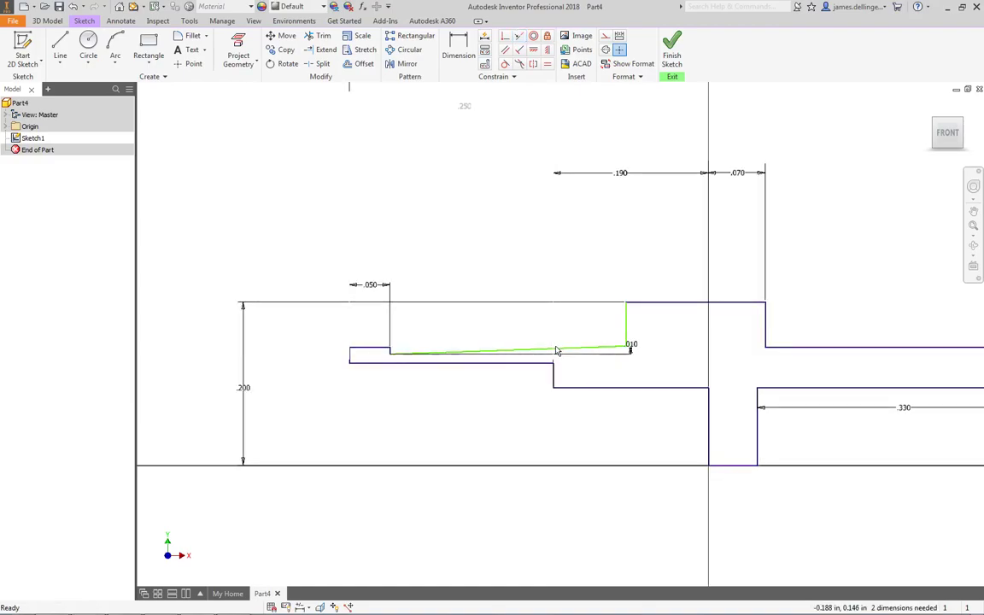
key("alt+Tab")
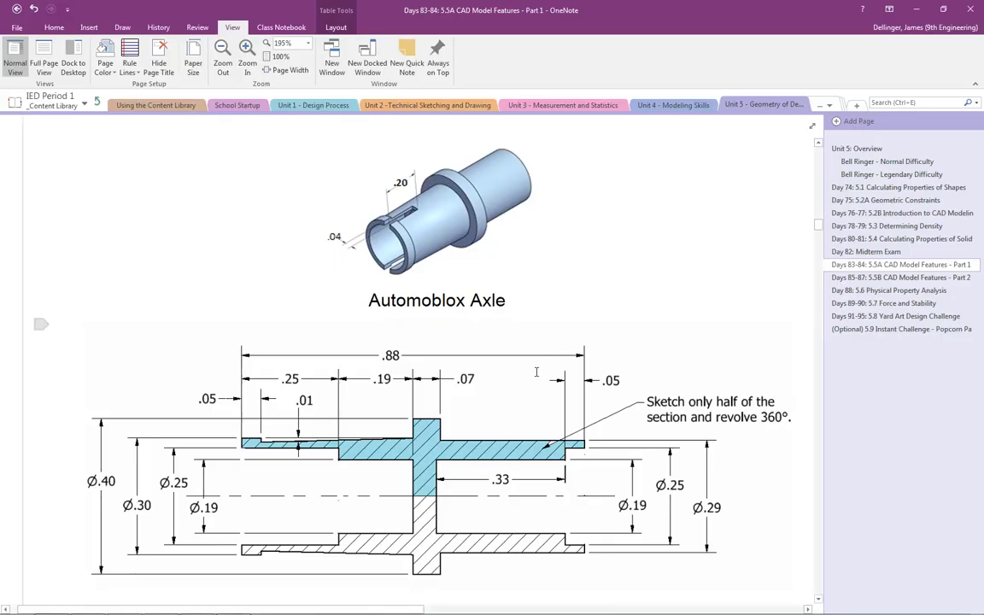
key("alt+Tab")
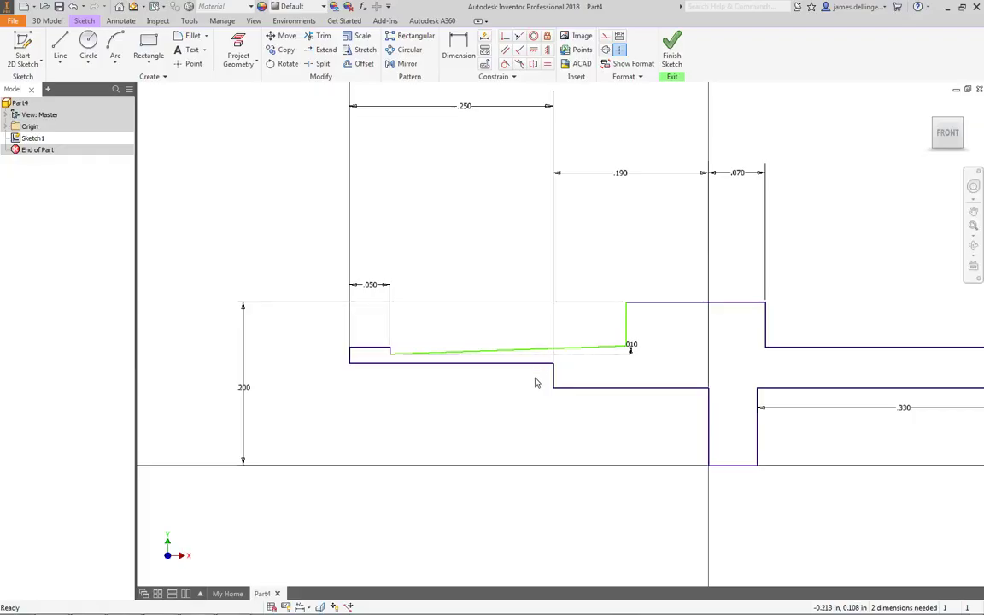
key("alt+Tab")
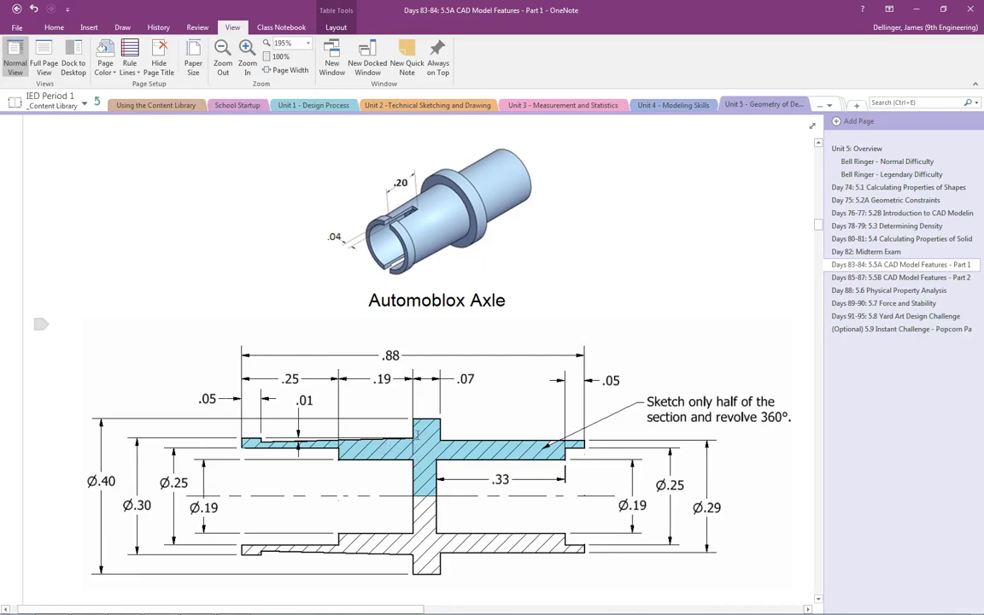
key("alt+Tab")
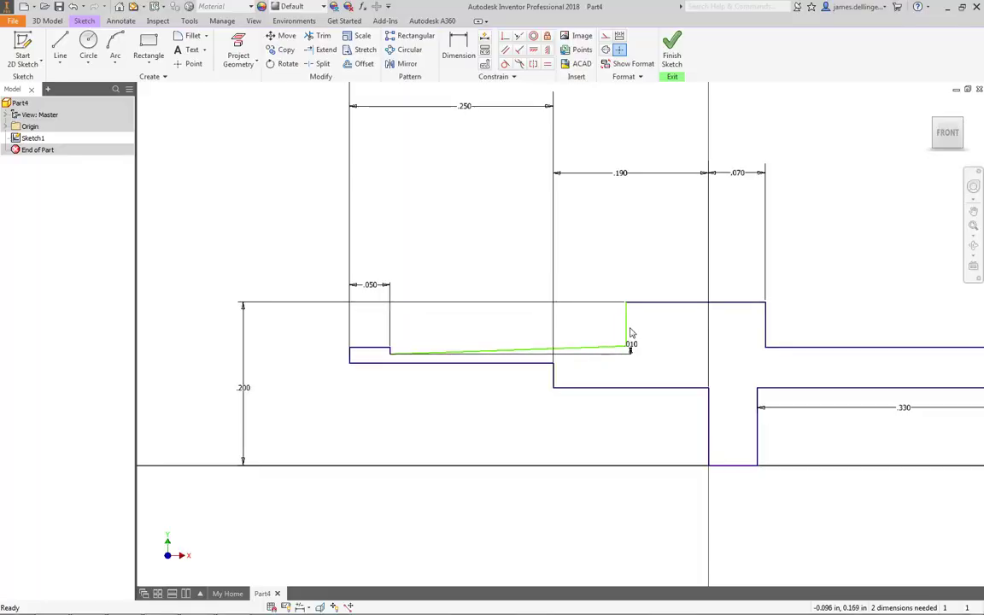
left_click(518, 35)
left_click(628, 333)
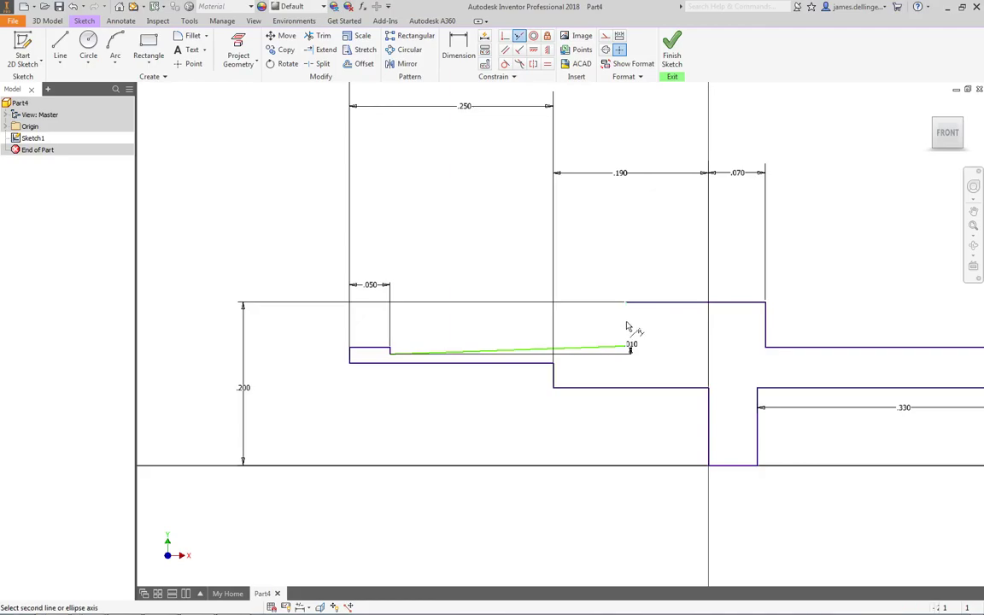
left_click(707, 410)
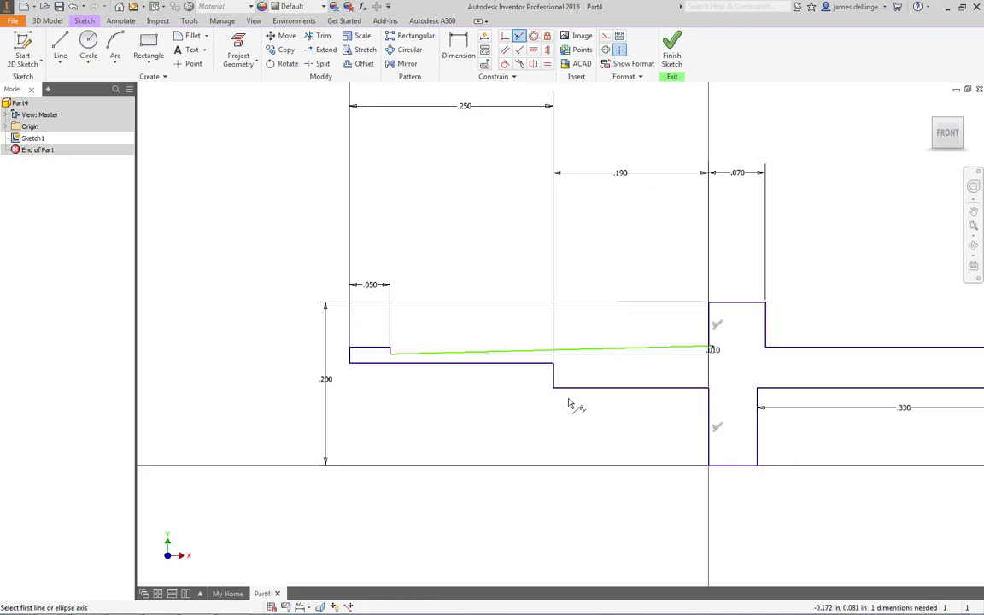
key("Escape")
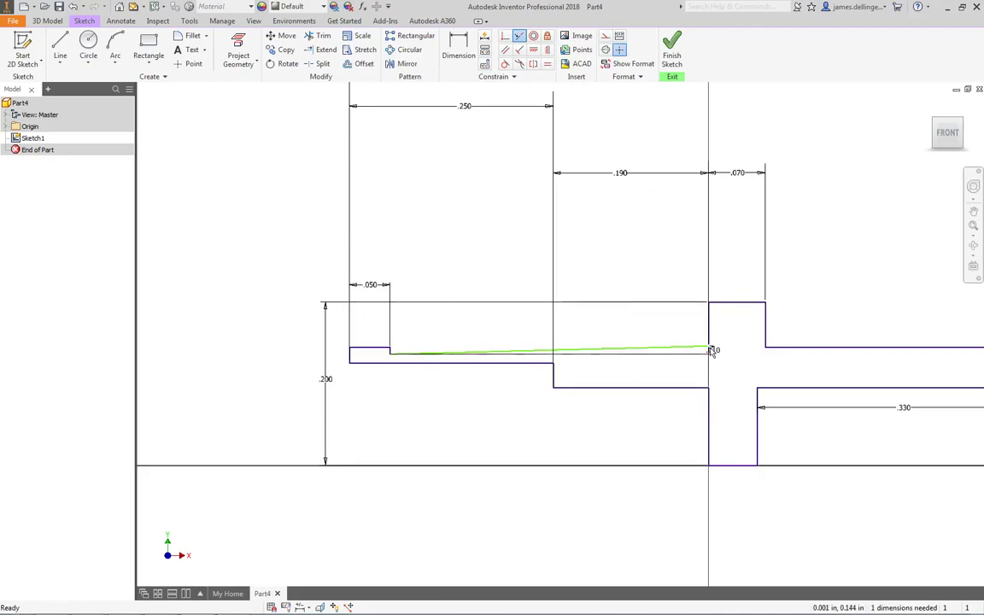
Compare the sloped line and left lip with the reference drawing's diameters to identify the height still left unconstrained
mouse_move(402, 353)
left_mouse_down()
mouse_move(413, 353)
mouse_move(399, 300)
mouse_move(418, 356)
mouse_move(435, 369)
left_mouse_up()
key("alt+Tab")
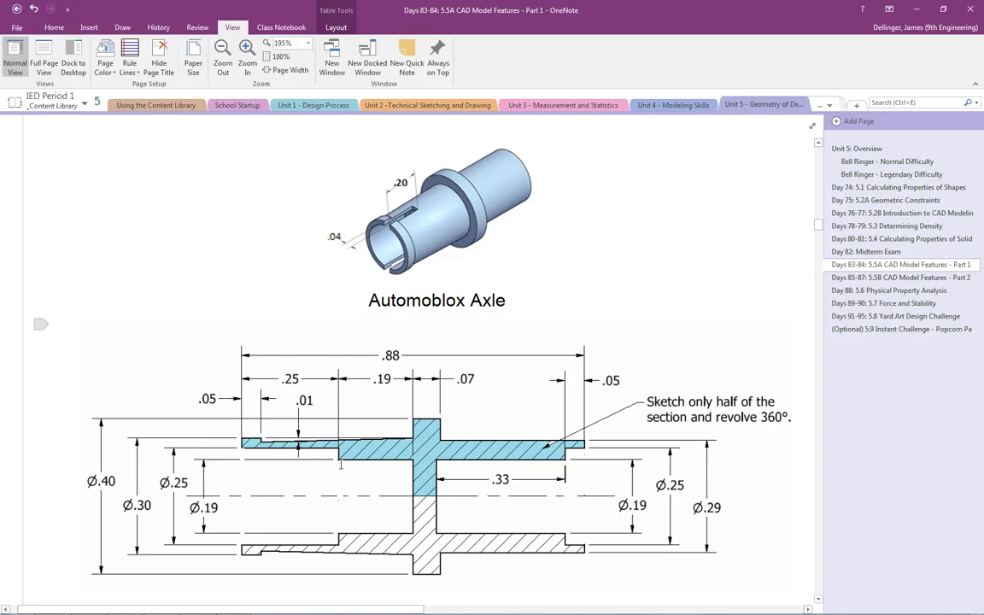
key("alt+Tab")
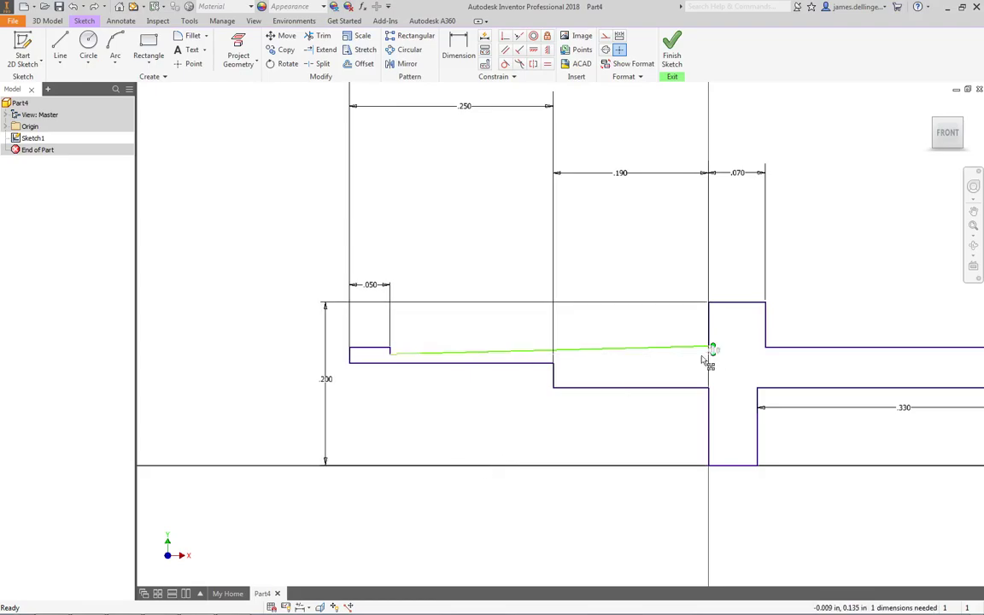
key("alt+Tab")
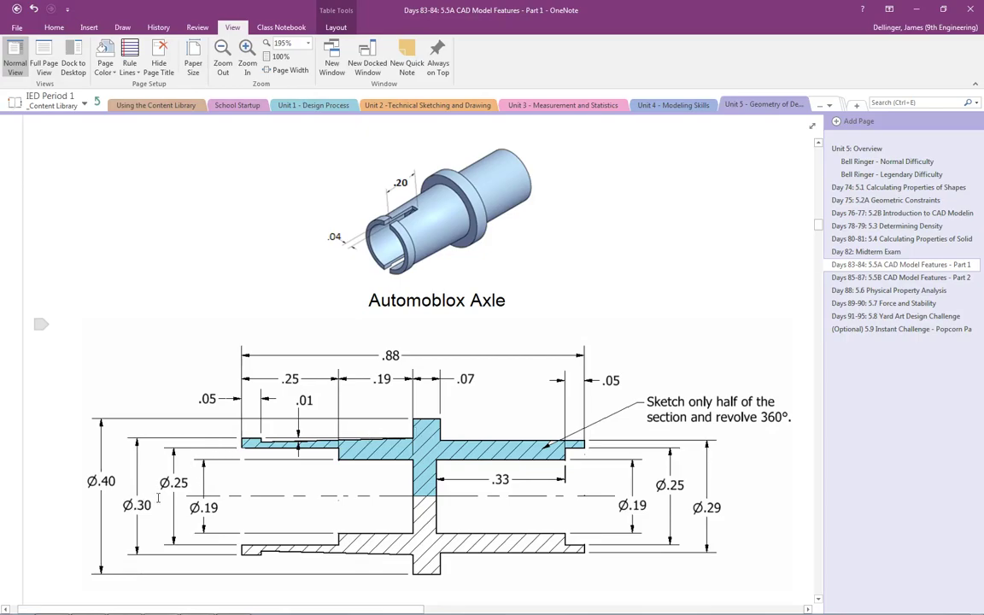
key("alt+Tab")
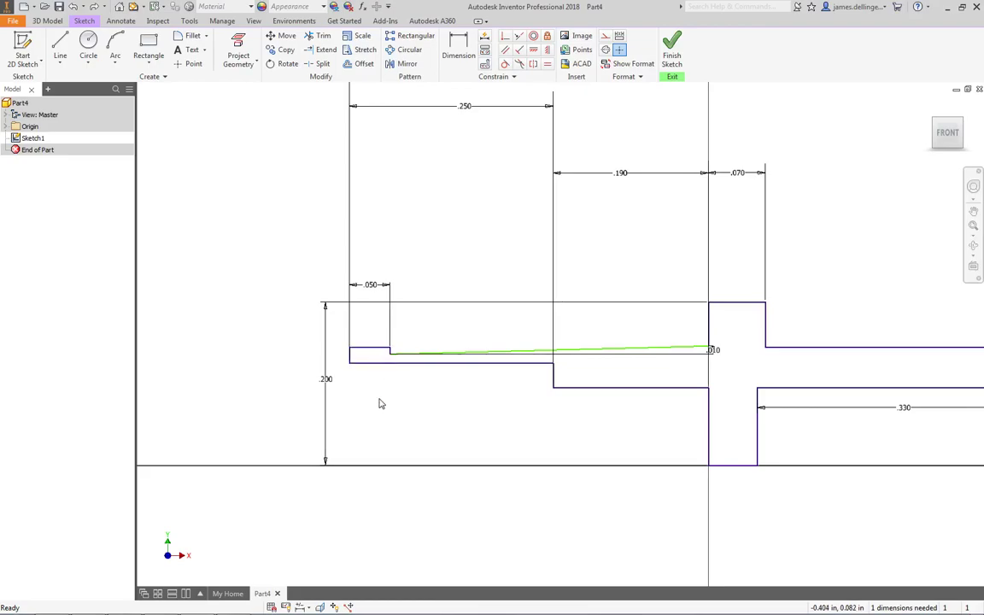
mouse_move(376, 363)
left_mouse_down()
mouse_move(381, 330)
mouse_move(388, 360)
mouse_move(417, 352)
mouse_move(439, 365)
mouse_move(438, 355)
left_mouse_up()
middle_click_drag(582, 428, 448, 398)
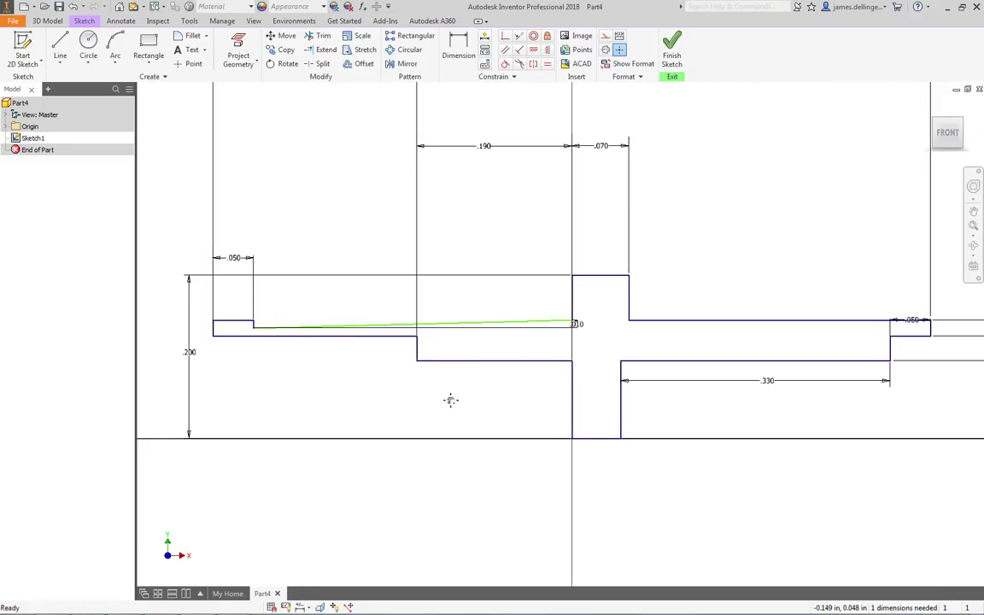
key("alt+Tab")
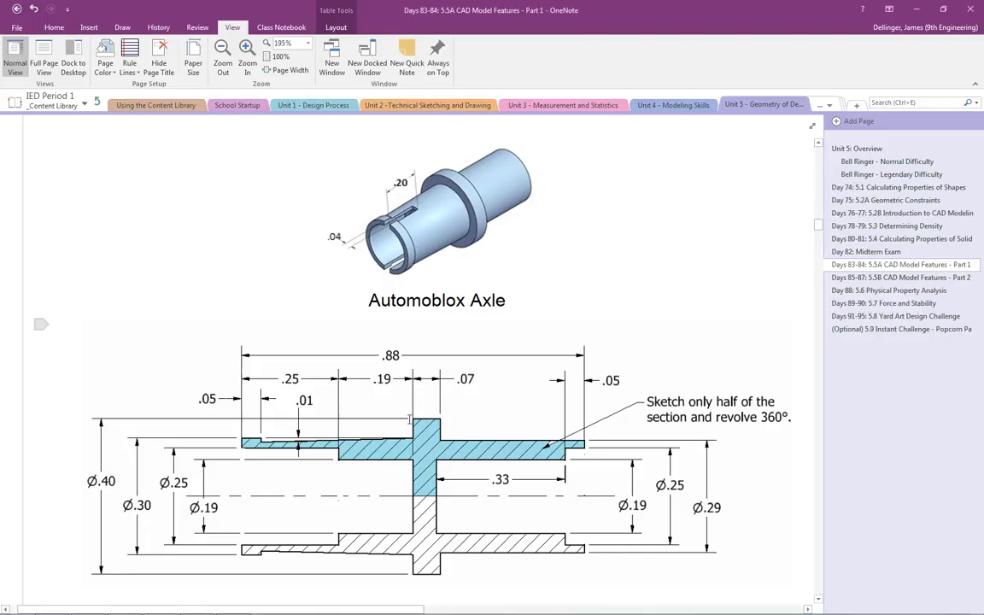
mouse_move(395, 468)
middle_mouse_down()
mouse_move(386, 457)
mouse_move(417, 397)
mouse_move(430, 441)
middle_mouse_up()
scroll(382, 442, "down", 1)
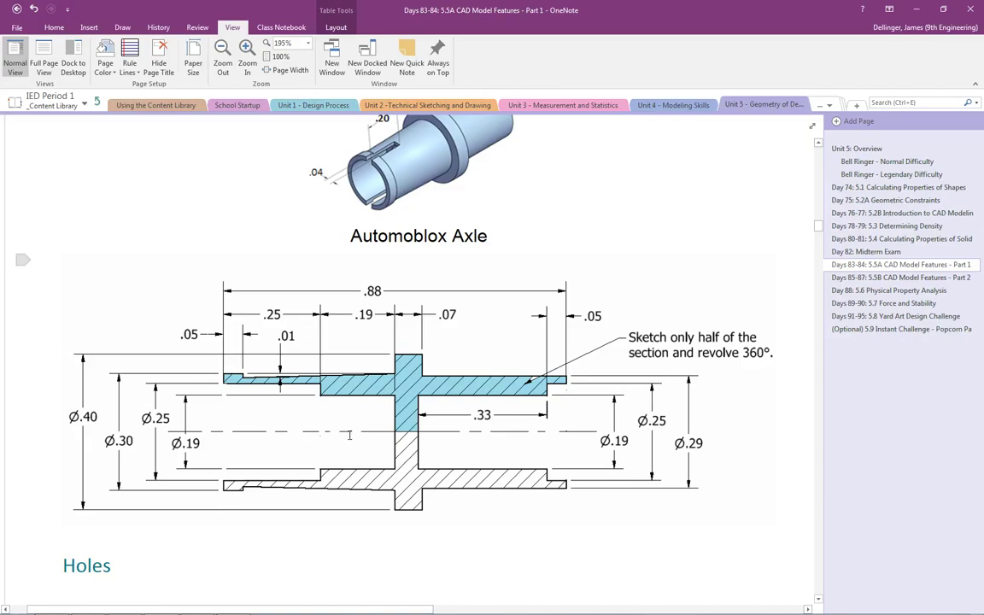
key("alt+Tab")
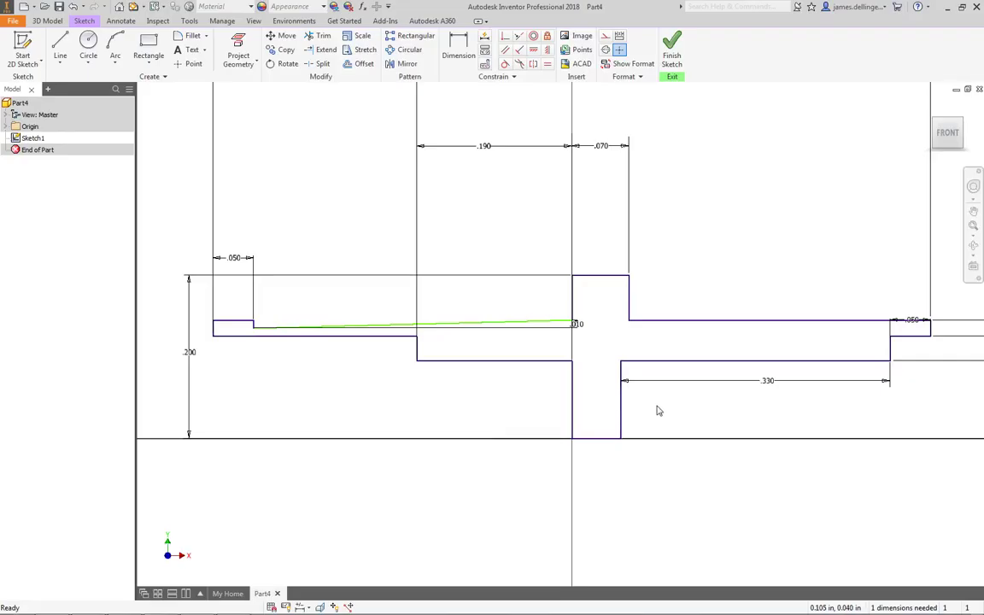
key("alt+Tab")
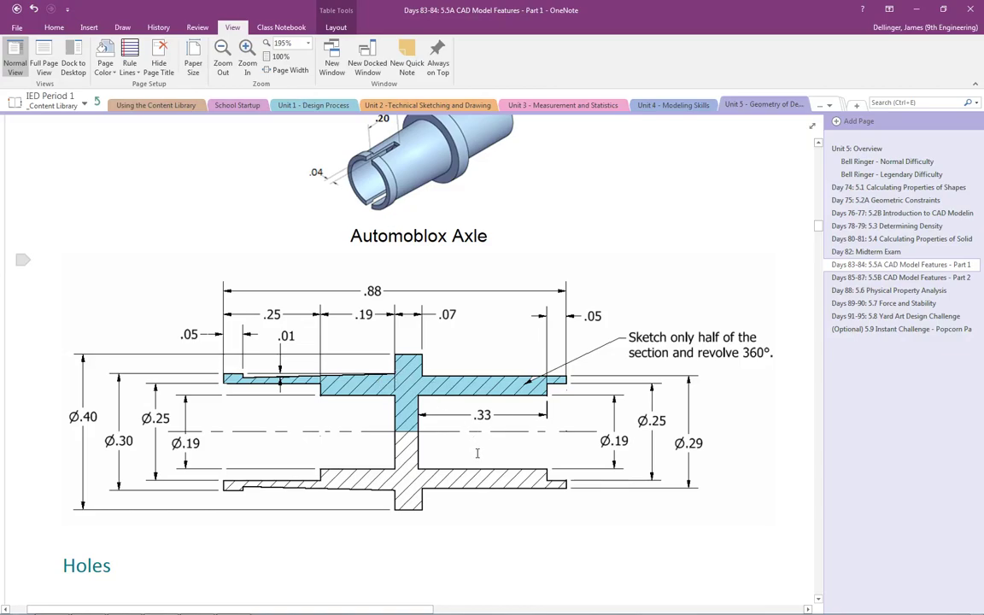
key("alt+Tab")
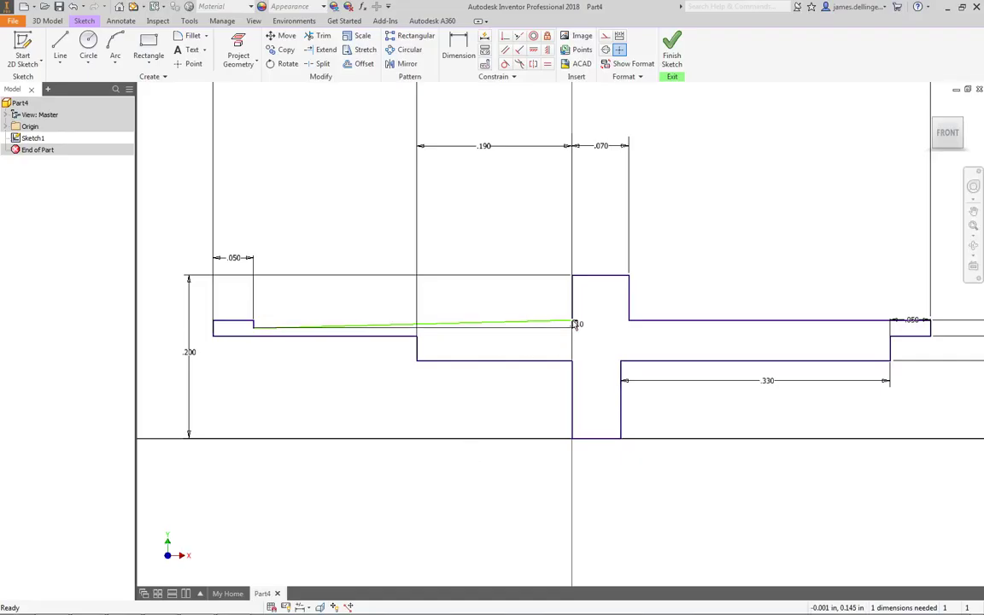
Try to make the sloped line collinear with the outer line right of the flange
left_click(519, 38)
left_click(572, 327)
left_click(632, 322)
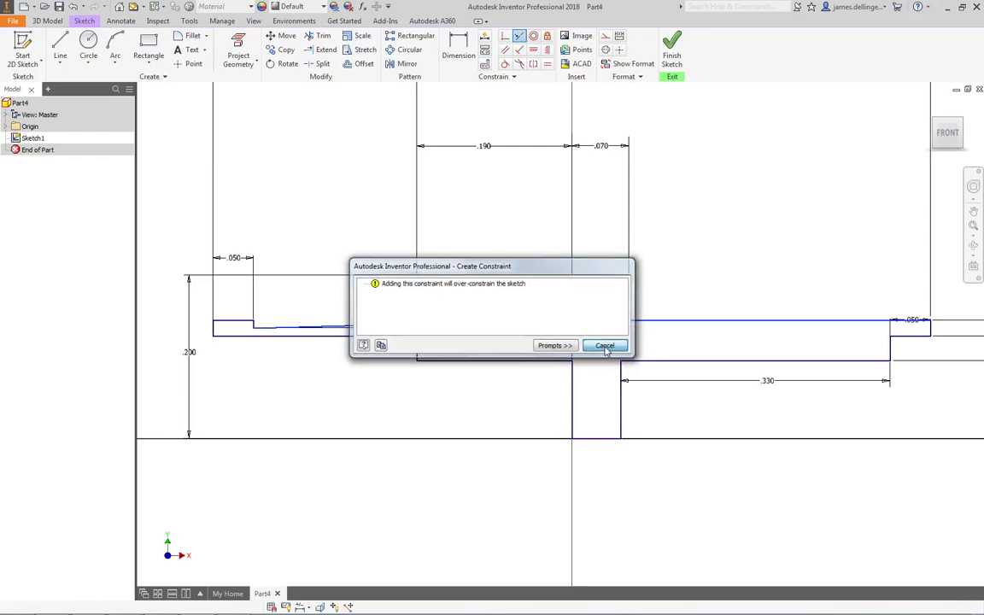
left_click(605, 345)
Move the sloped line's end on the flange's left edge upward, above the level of the right outer line
scroll(574, 329, "up", 4)
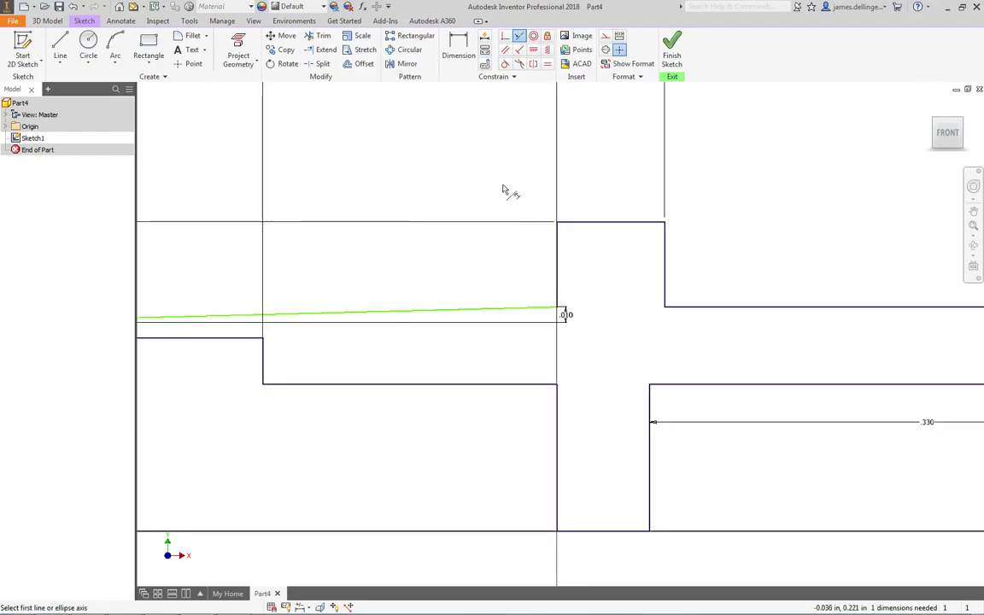
key("Escape")
left_click_drag(561, 314, 562, 282)
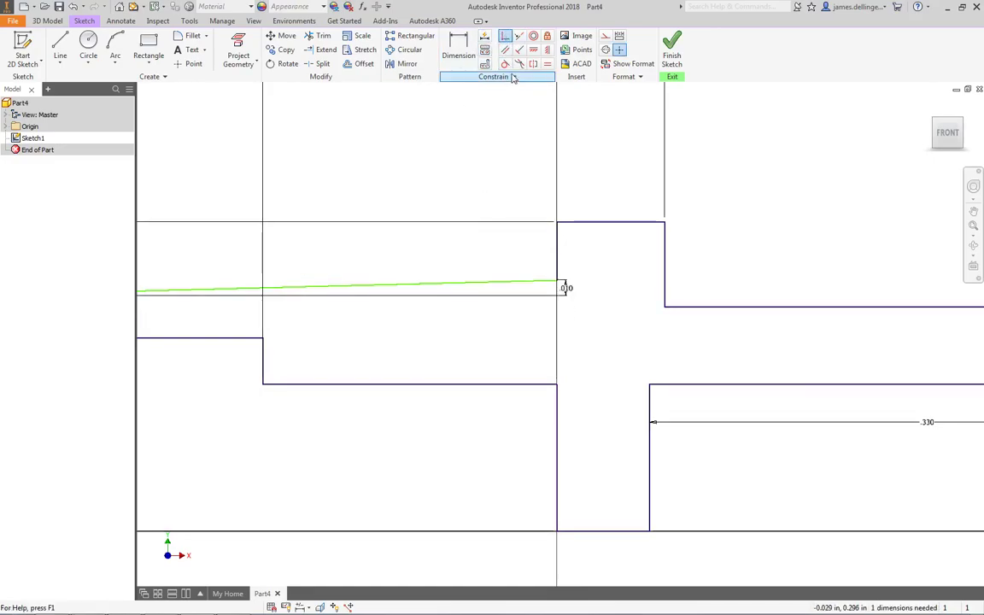
Align the sloped line's flange-side end horizontally with the corner where the outer line meets the flange's right edge, and finish the sketch
key("Return")
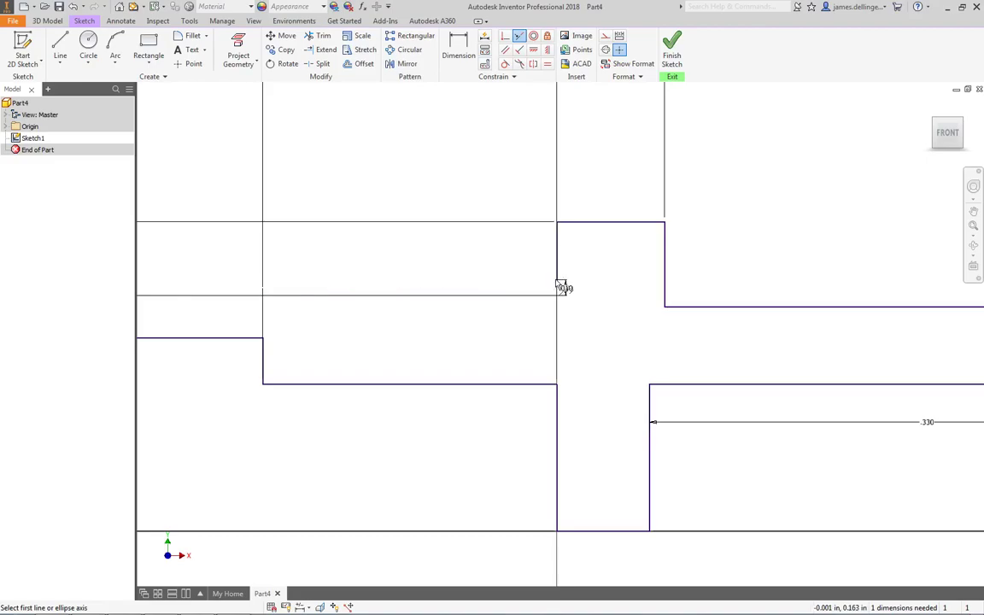
key("Escape")
key("Return")
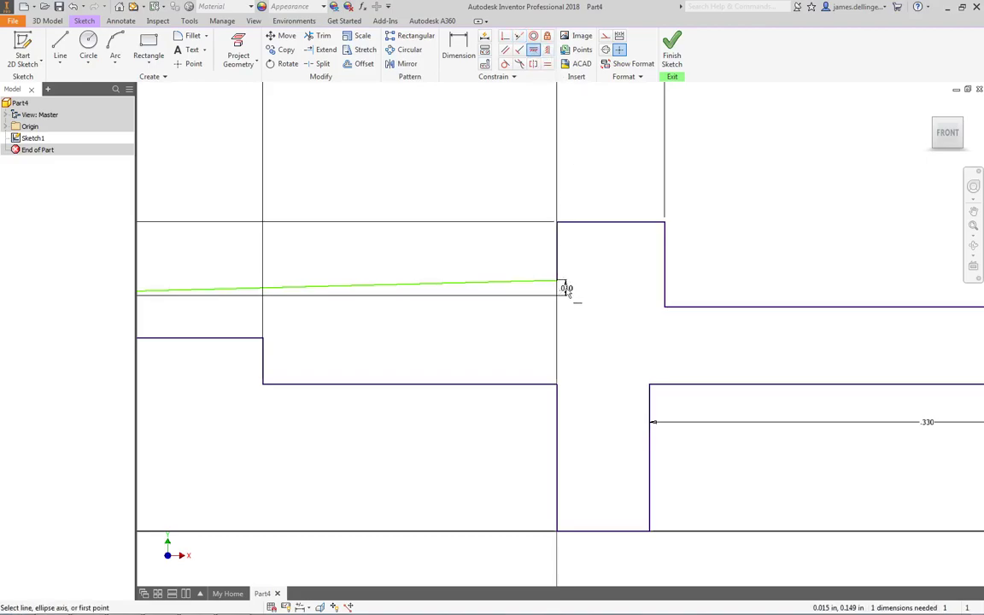
left_click(565, 286)
left_click(666, 313)
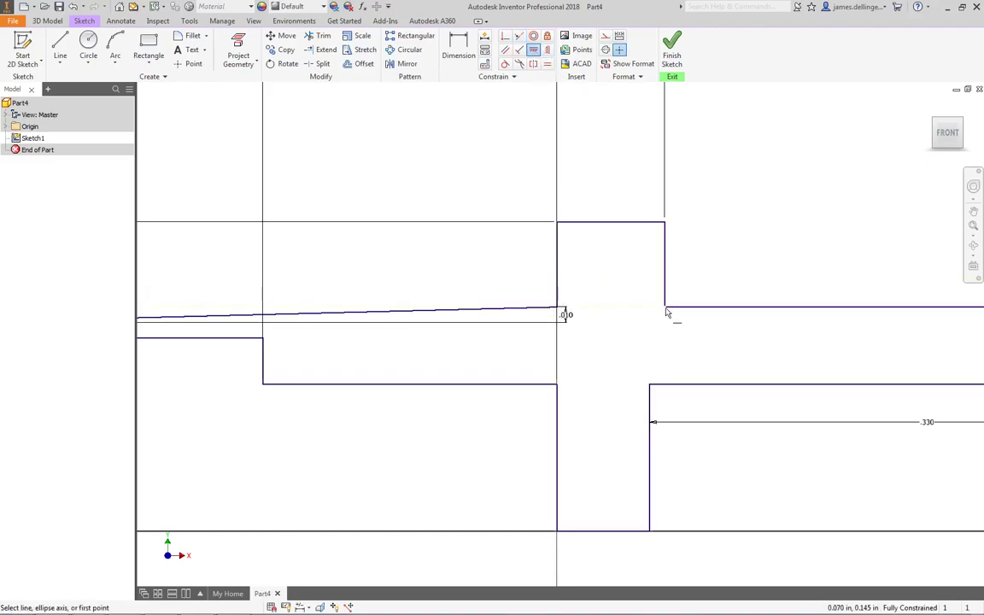
scroll(546, 333, "down", 5)
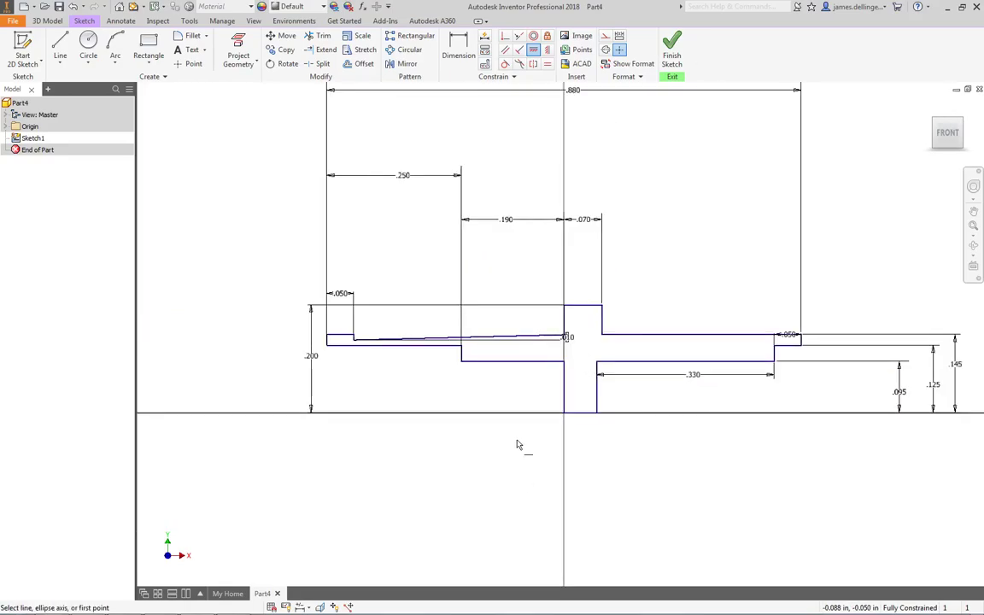
left_click(671, 49)
Revolve the half-section profile a full turn about the bottom edge of the central web
left_click(87, 51)
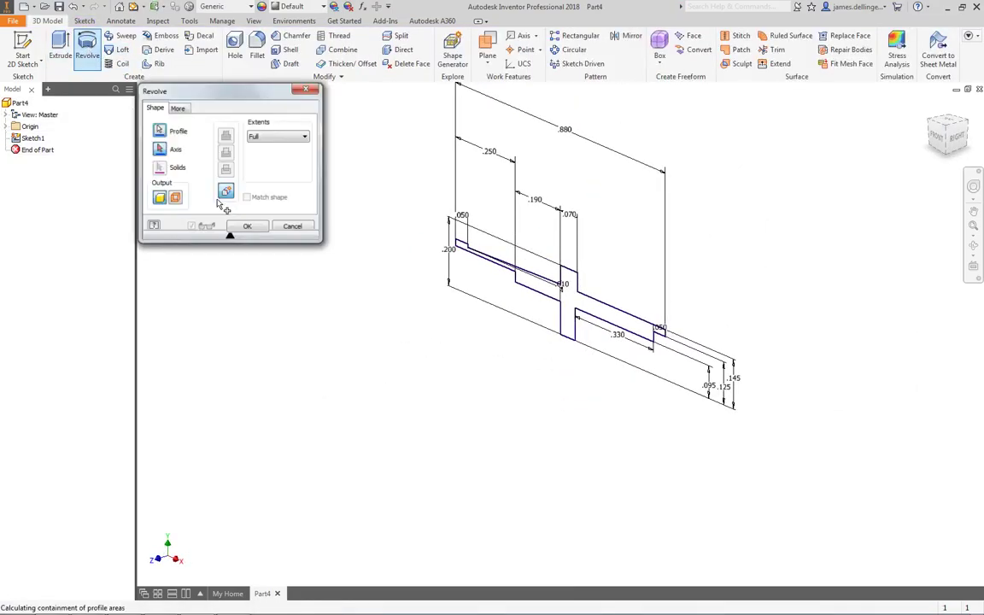
left_click(519, 315)
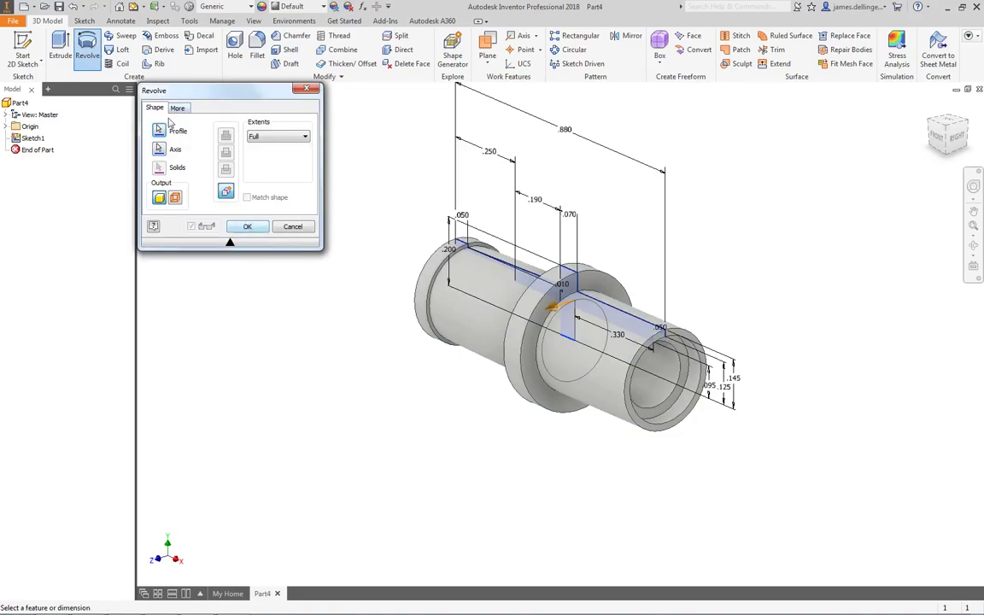
left_click(248, 227)
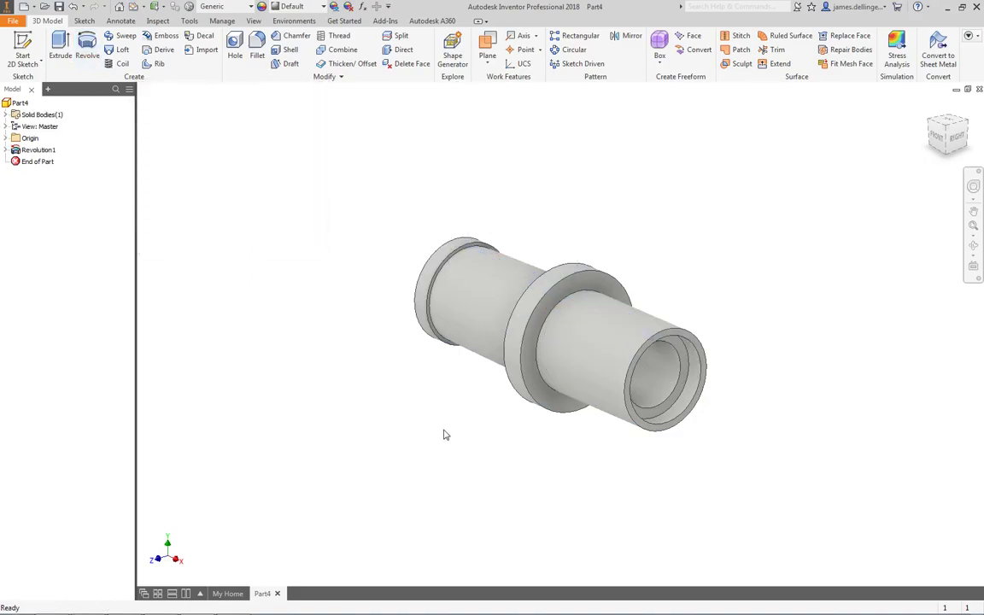
mouse_move(442, 434)
middle_mouse_down("shift")
mouse_move(439, 420)
mouse_move(538, 404)
mouse_move(468, 411)
mouse_move(457, 427)
middle_mouse_up("shift")
Delete the revolved feature but keep its consumed sketch
left_click(40, 150)
right_click(43, 151)
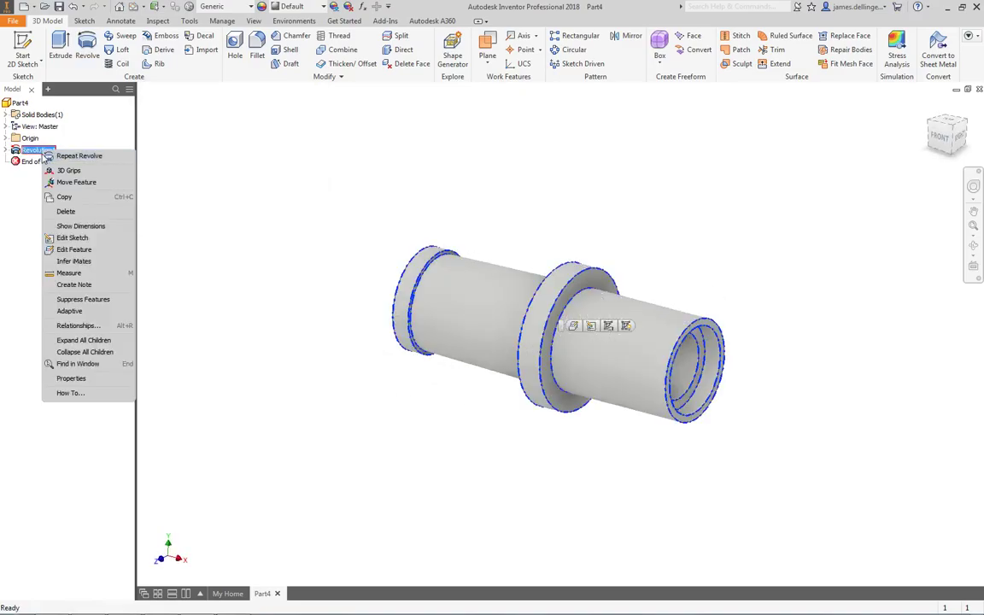
left_click(66, 212)
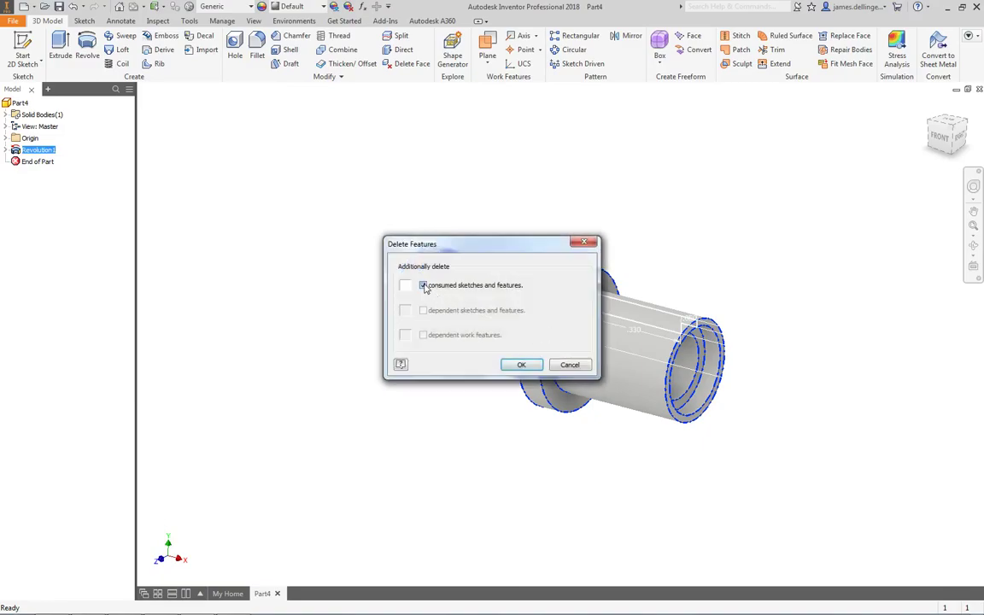
left_click(423, 285)
left_click(521, 364)
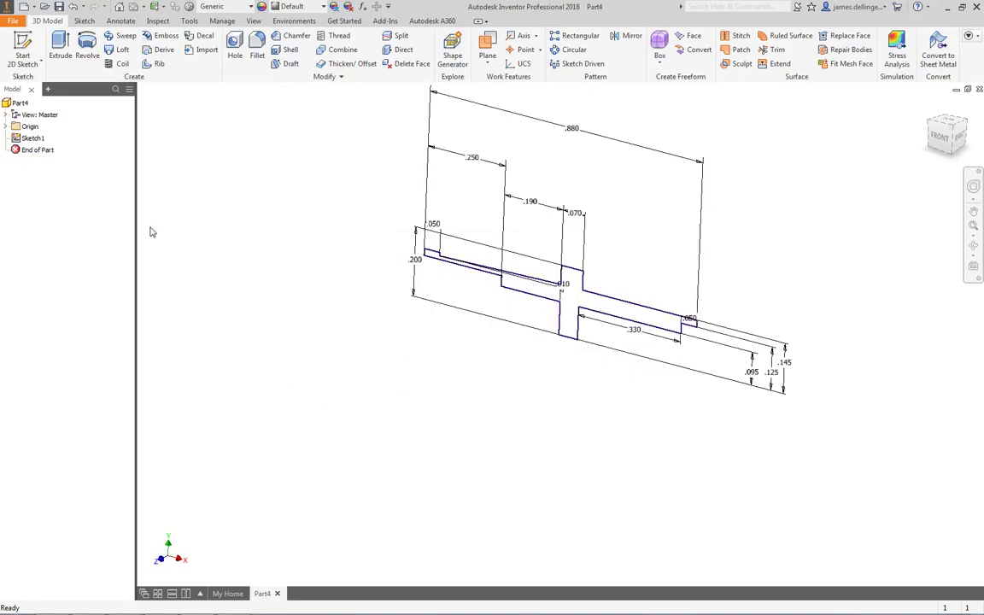
Create a full revolve of the axle's half-section around the bottom edge of its central web
left_click(32, 138)
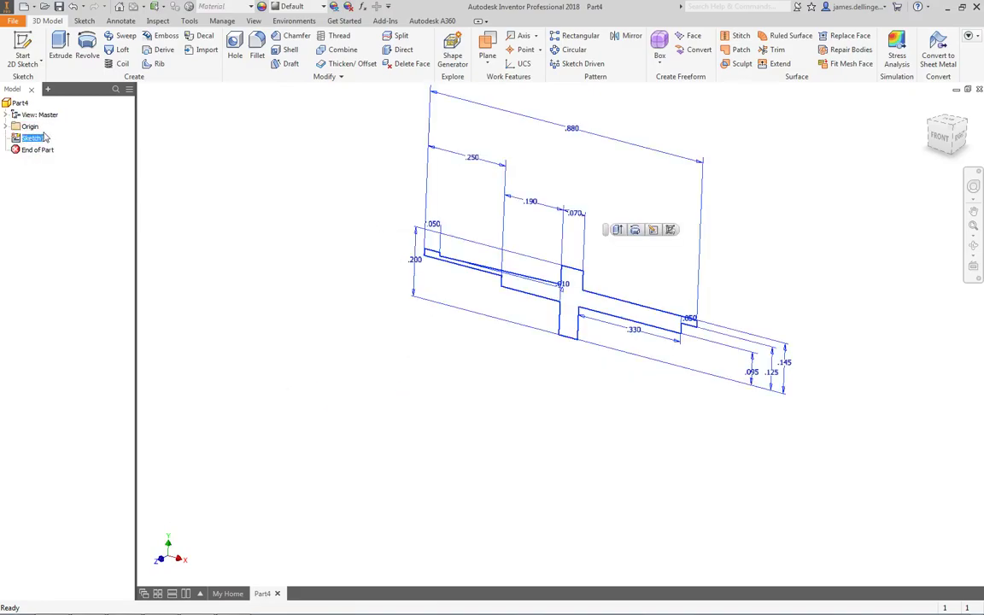
left_click(87, 49)
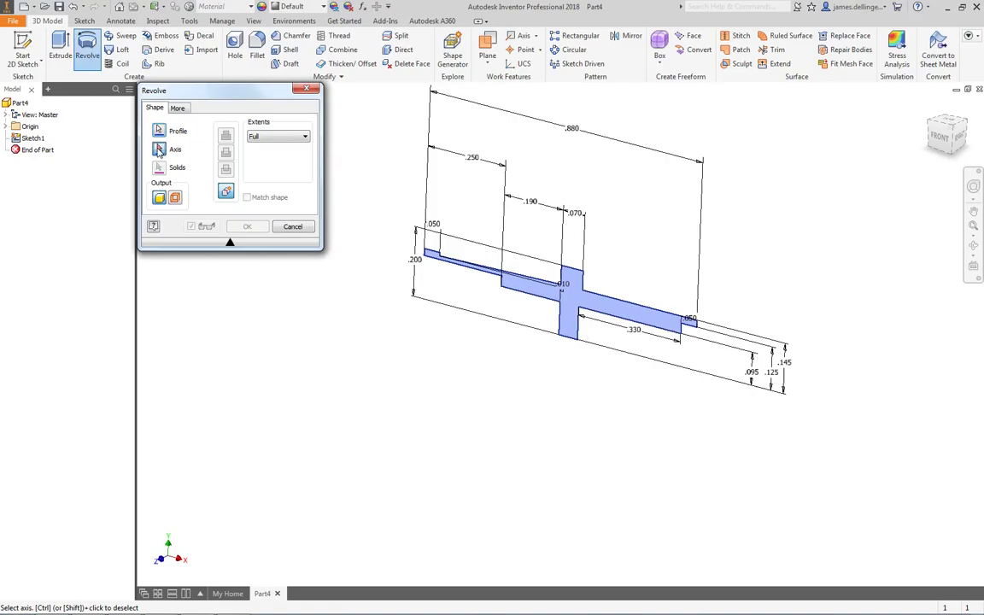
left_click(574, 344)
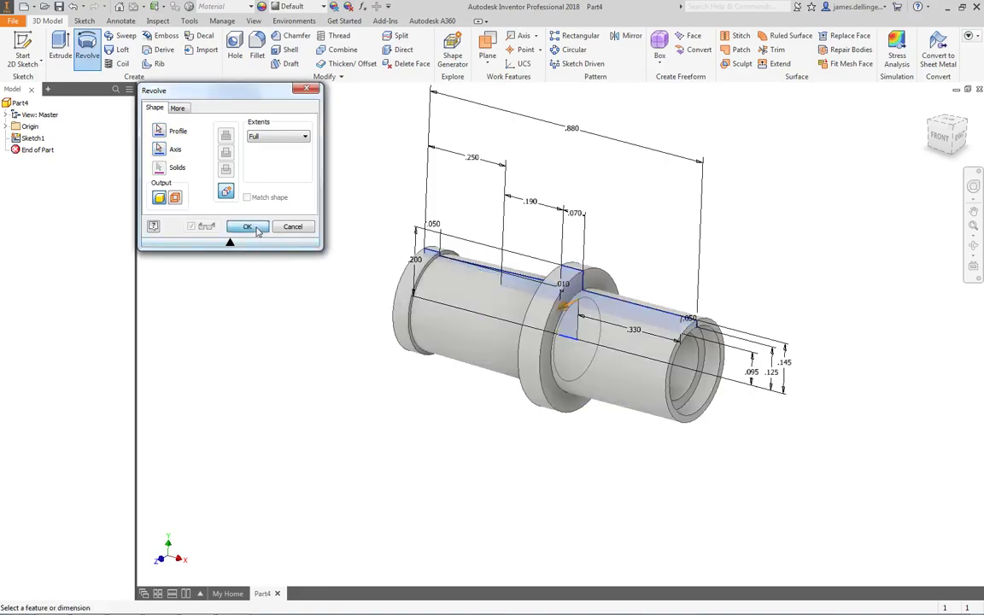
left_click(248, 226)
middle_click_drag(359, 427, 484, 437, "shift")
Check the slot in the reference drawing and start a sketch on the XZ origin plane
key("alt+Tab")
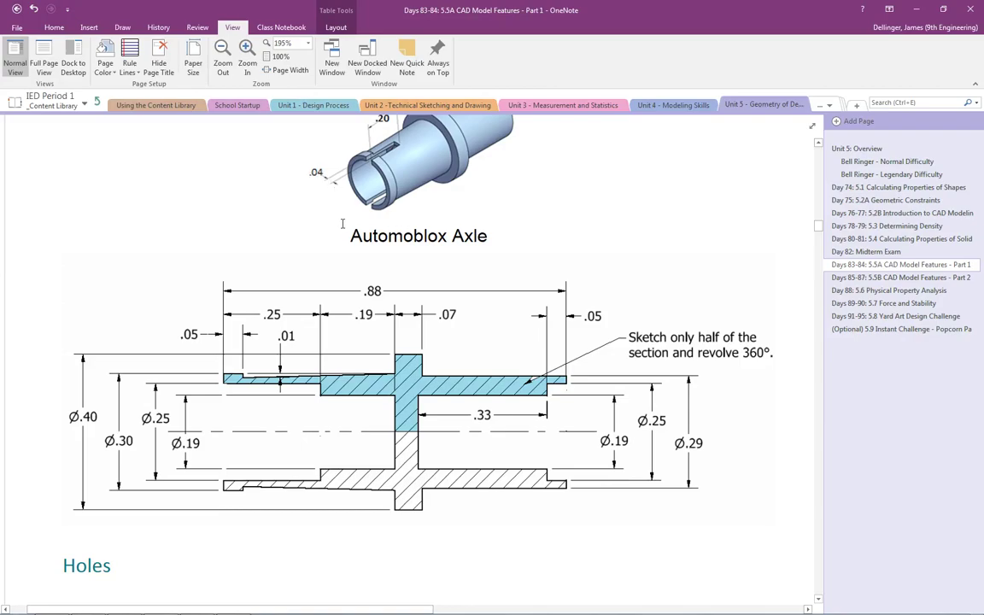
key("alt+Tab")
scroll(491, 335, "down", 5)
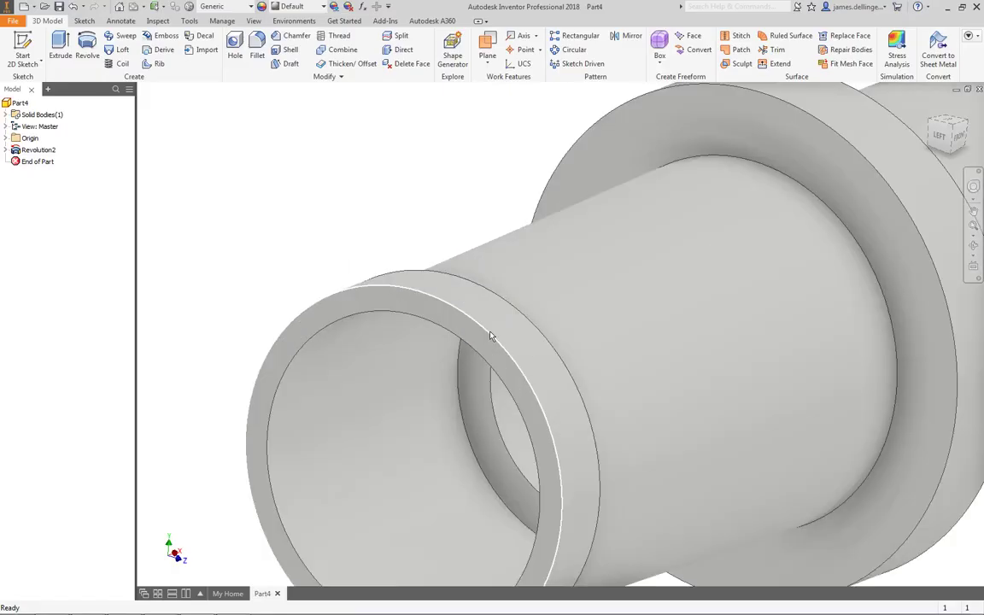
scroll(491, 336, "up", 5)
left_click(413, 311)
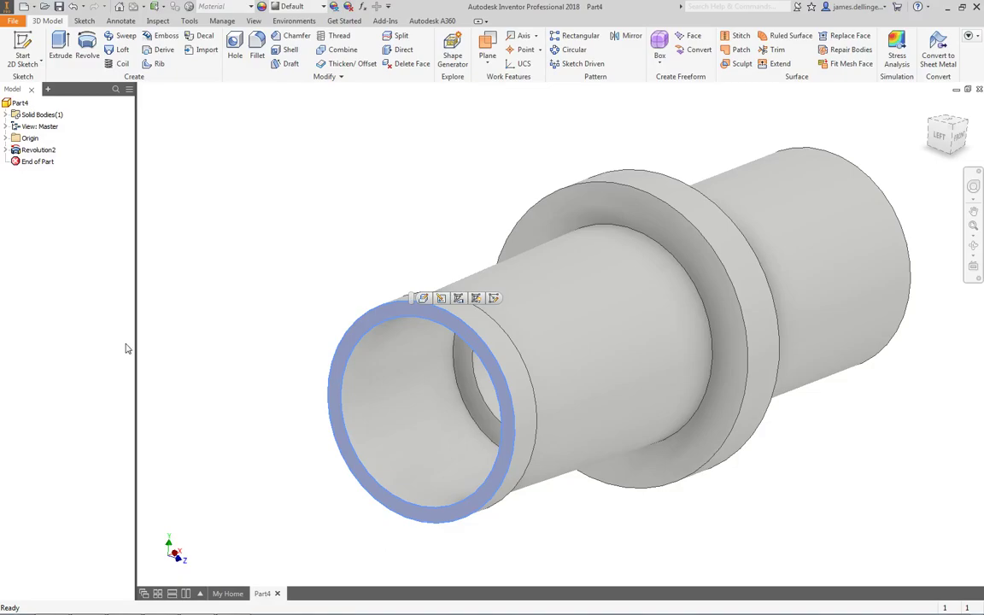
left_click(6, 137)
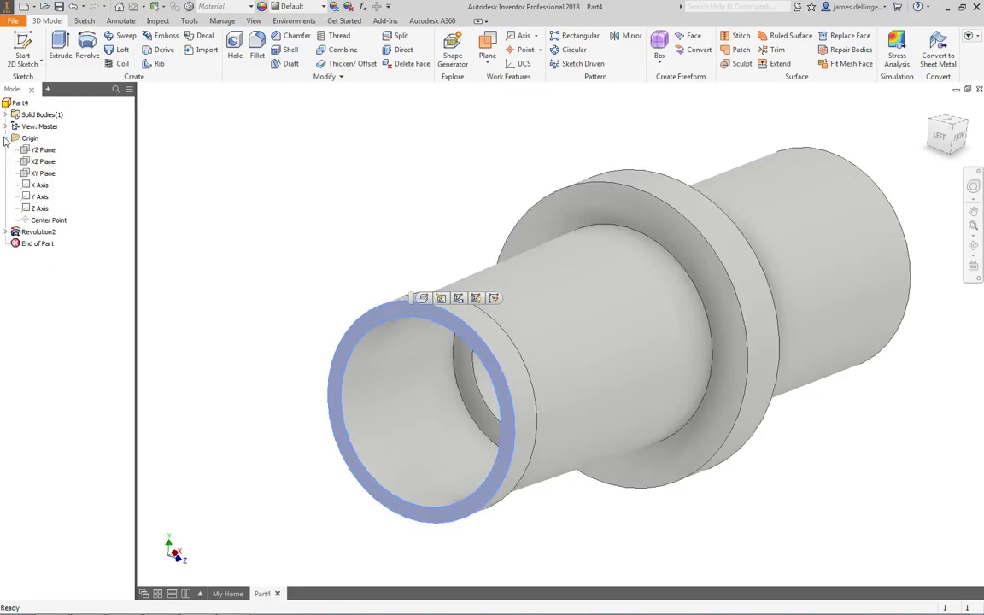
left_click(43, 164)
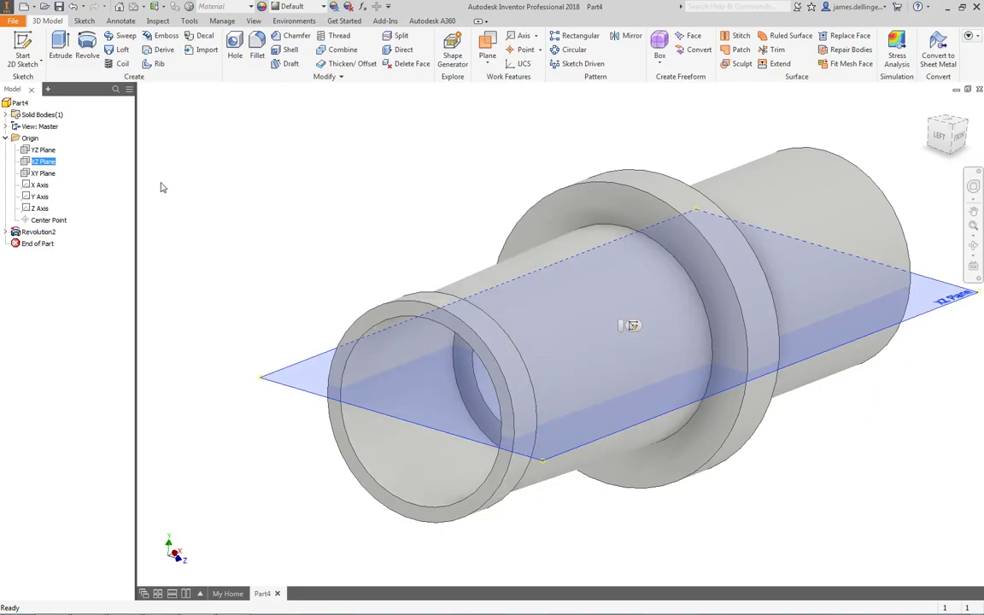
left_click(632, 326)
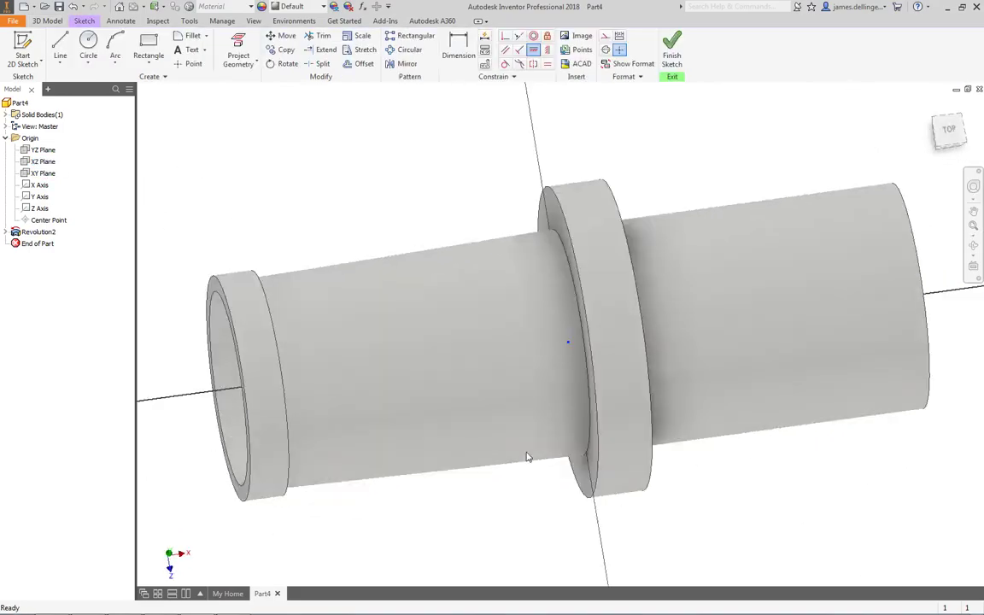
Sketch a two-point rectangle about 0.092 in high, starting on the axle's left end edge and extending toward the flange
left_click(148, 47)
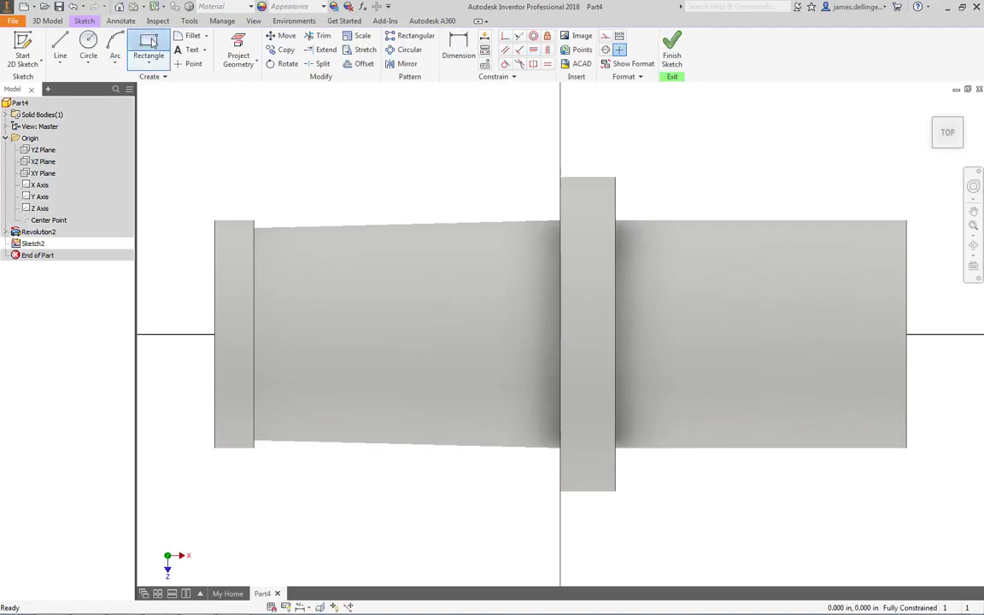
left_click(215, 303)
left_click(458, 376)
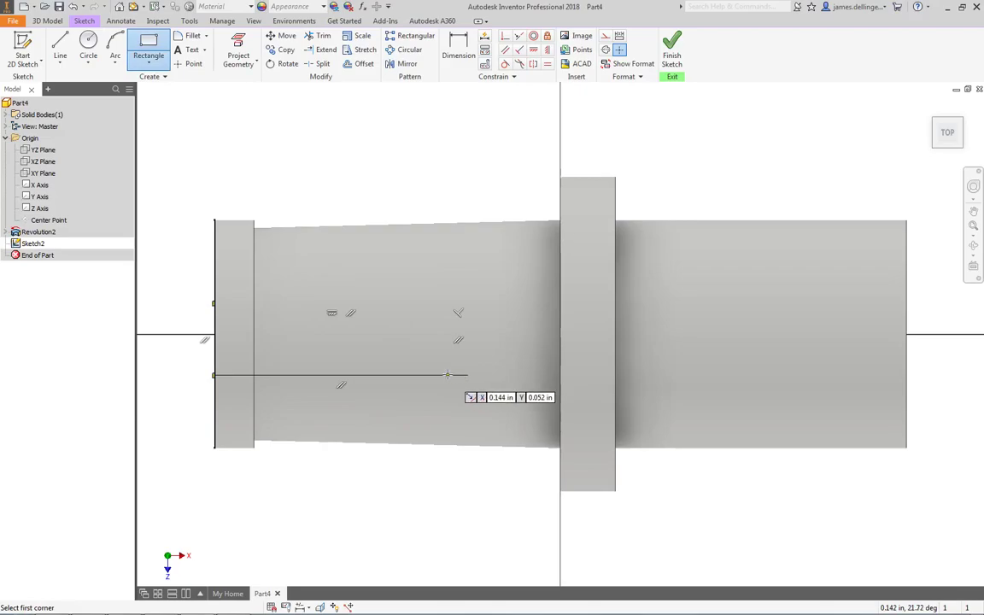
key("Escape")
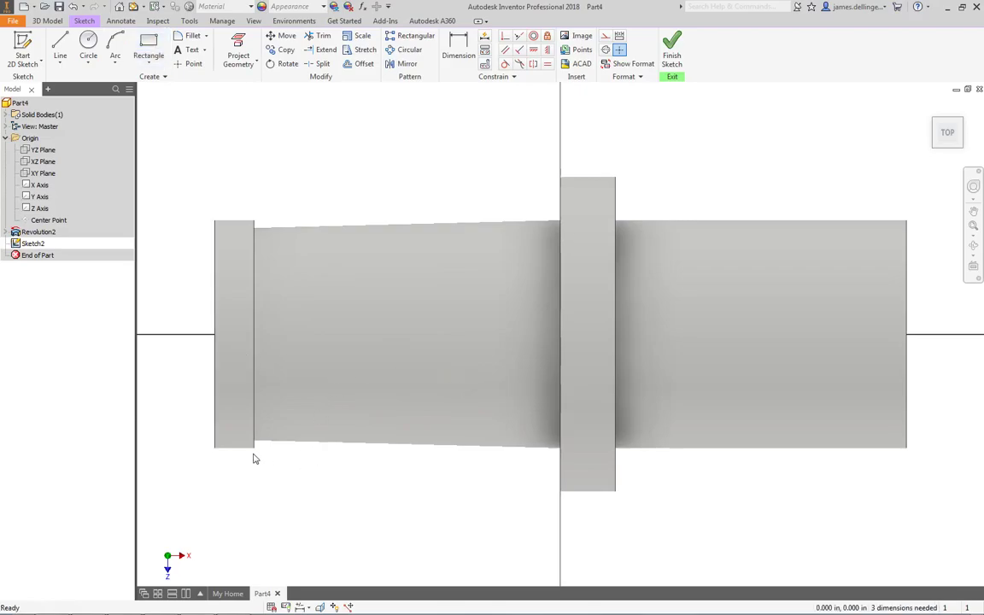
Slice the graphics at the sketch plane to expose the rectangle inside the axle
right_click(39, 247)
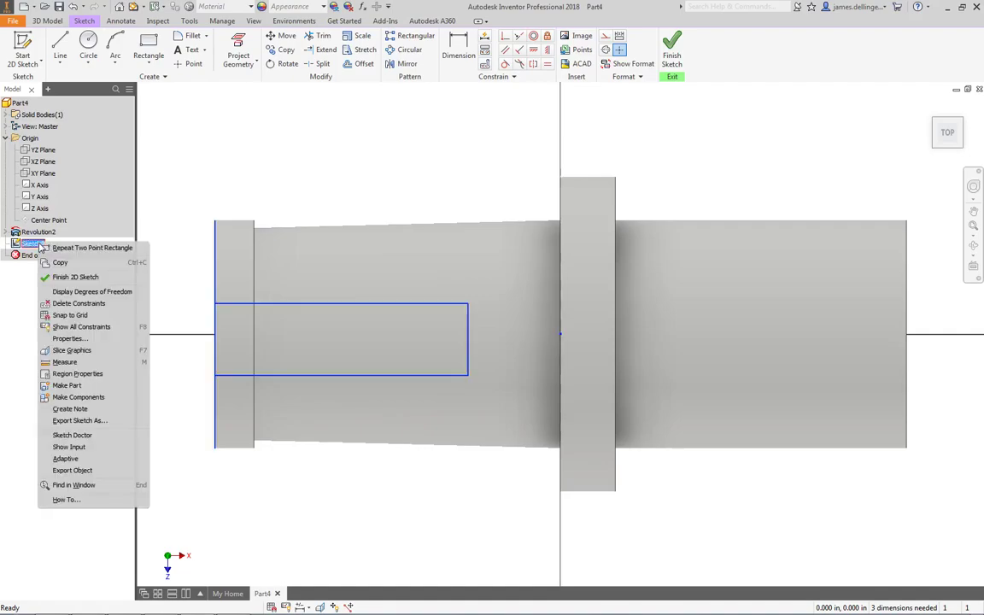
left_click(72, 350)
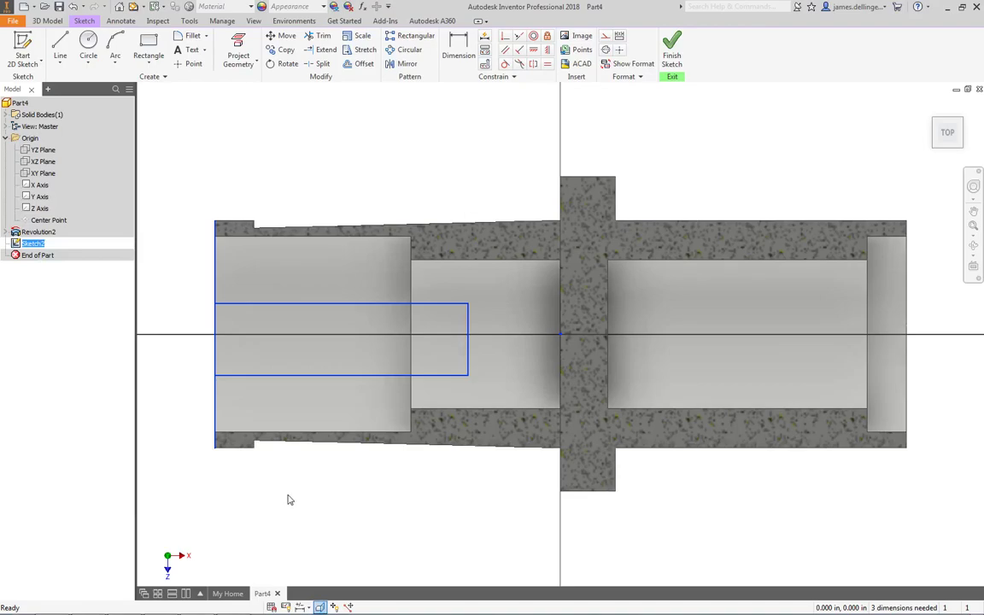
left_click(289, 492)
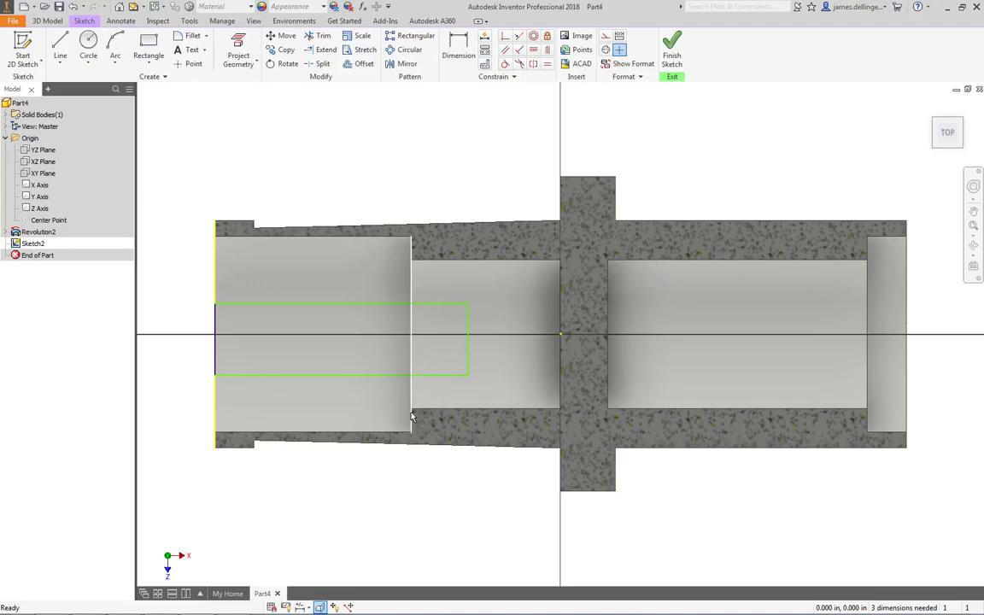
Dimension the rectangle's short right side as .04 in, the slot width given in the reference drawing
key("d")
left_click(219, 345)
key("Escape")
key("d")
left_click(468, 358)
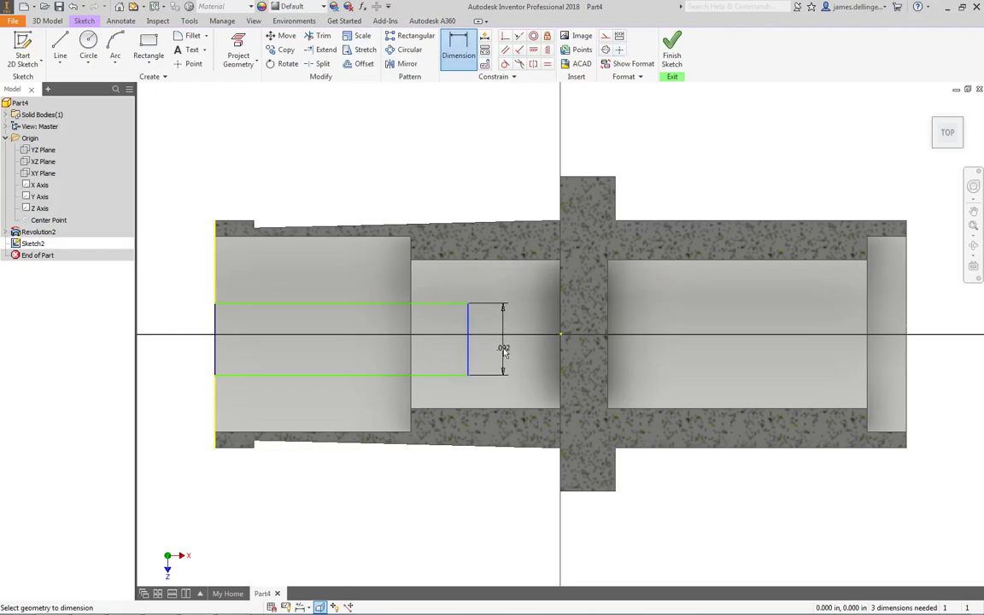
left_click(500, 347)
key("alt+Tab")
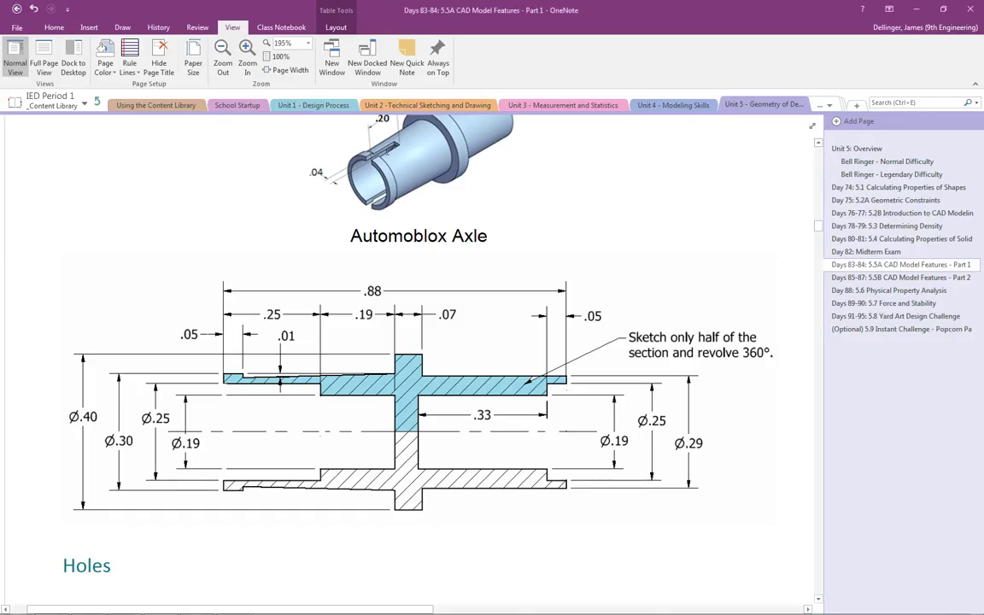
key("alt+Tab")
type("0")
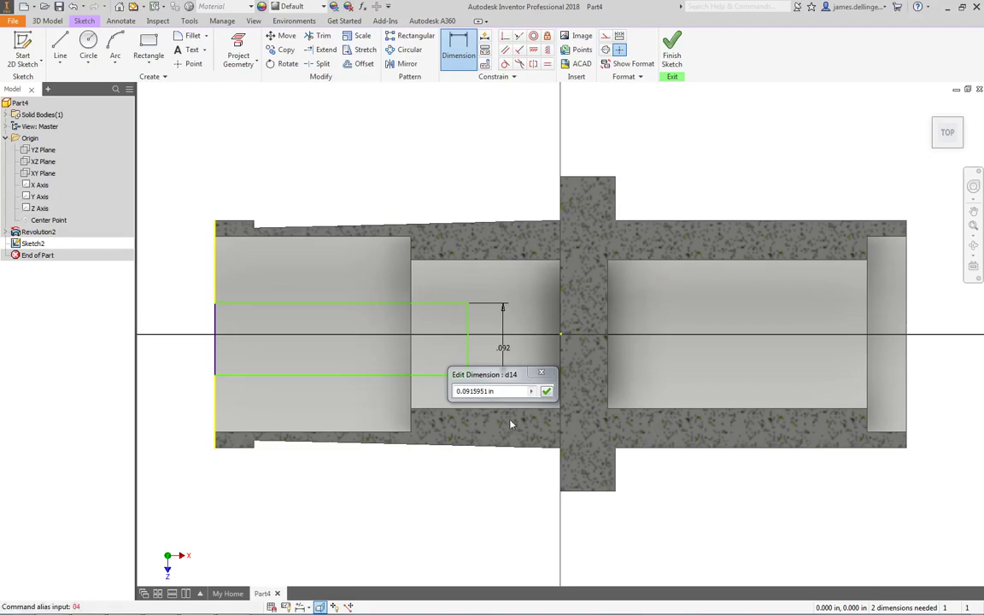
double_click(502, 391)
type(".04")
key("Return")
key("Escape")
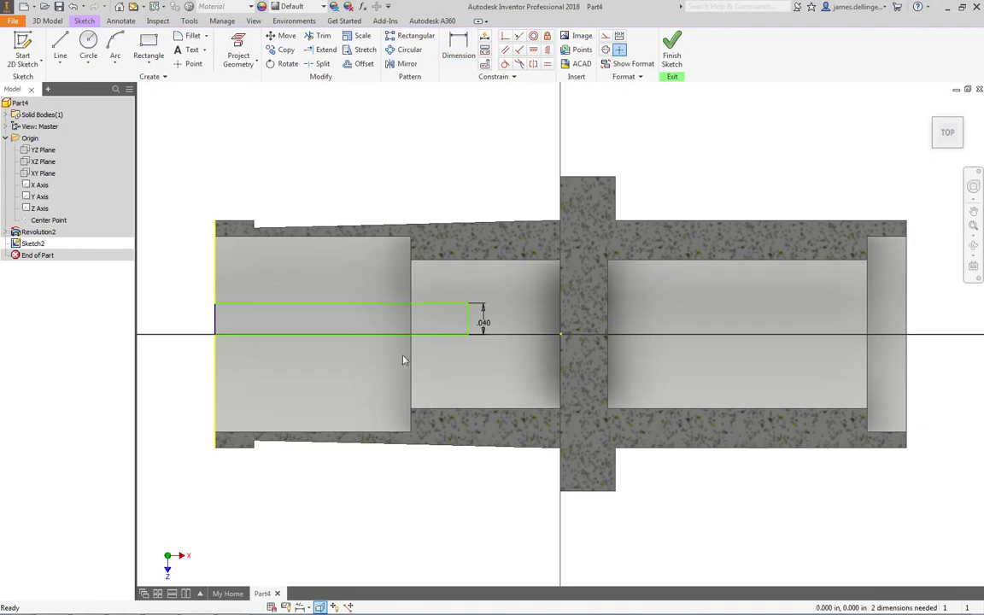
Centre the rectangle on the axis with a horizontal construction line from its right side's midpoint to the origin
left_click(216, 321)
key("l")
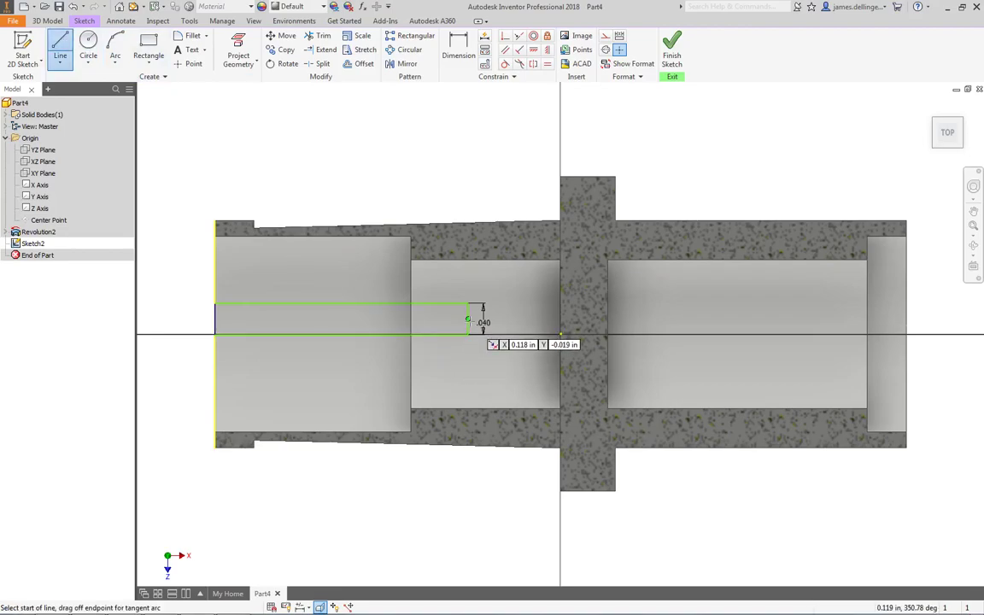
left_click(467, 319)
left_click(561, 335)
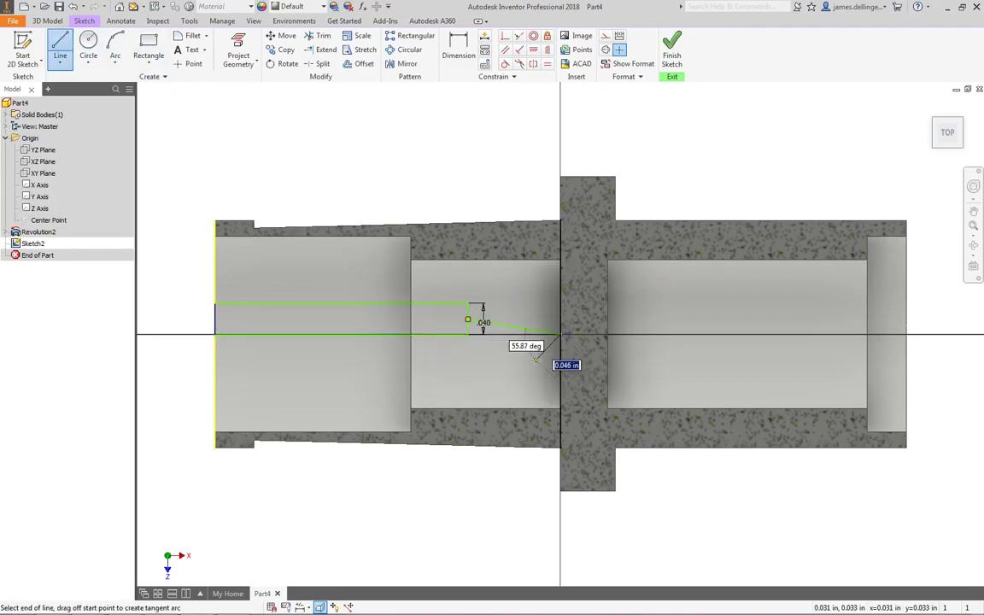
key("Escape")
left_click(526, 332)
left_click(532, 52)
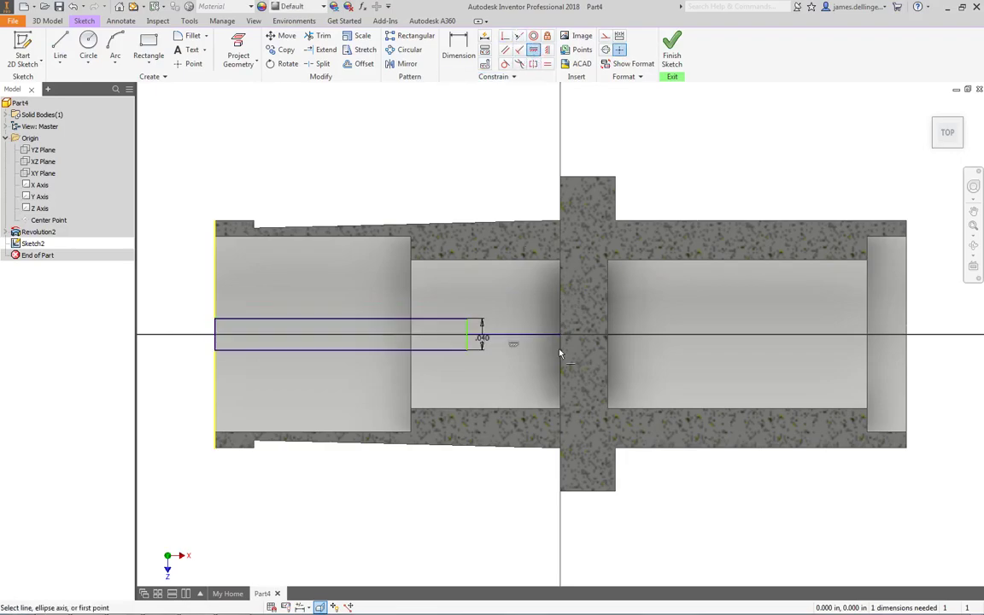
right_click(534, 337)
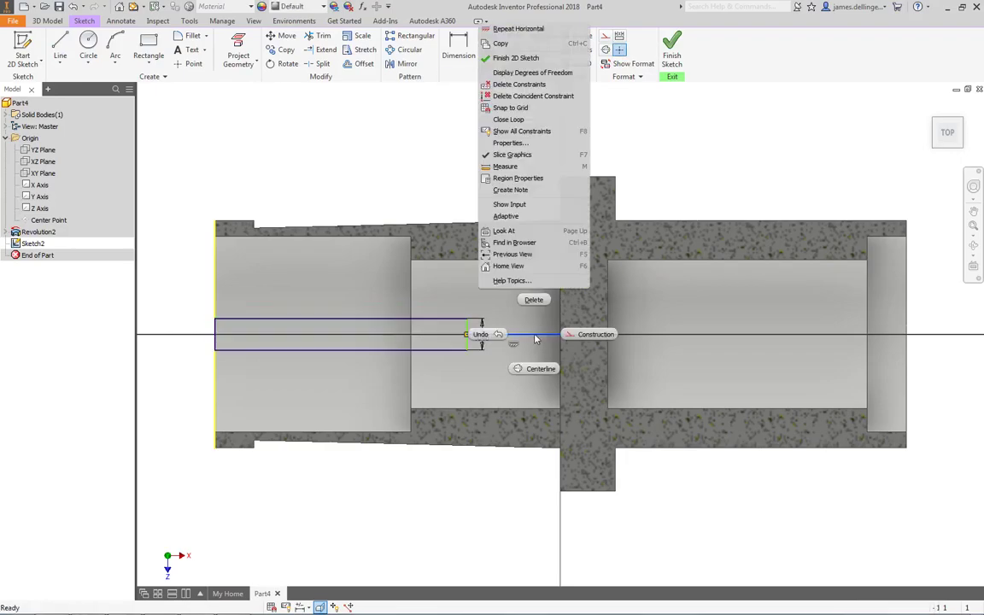
left_click(591, 334)
left_click(406, 384)
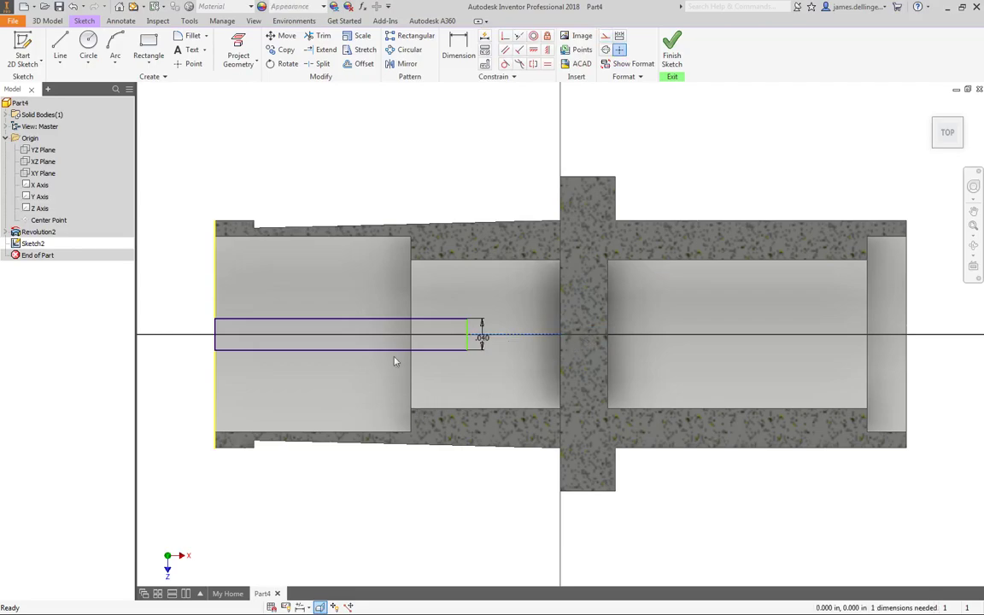
Set the slot rectangle's length to .2 in and finish the sketch
key("d")
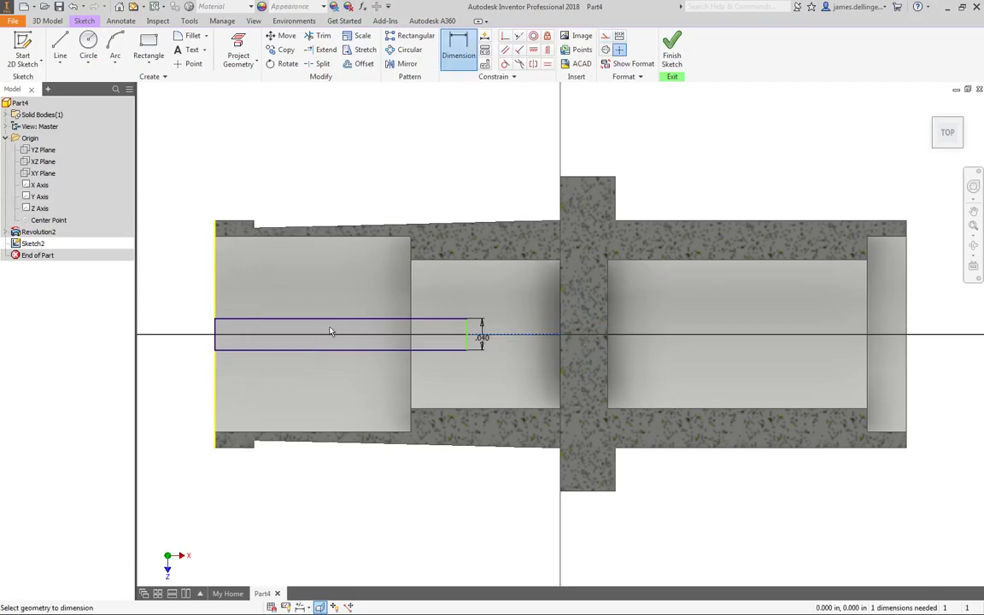
left_click(343, 319)
left_click(343, 183)
type(".2")
key("Return")
left_click(671, 51)
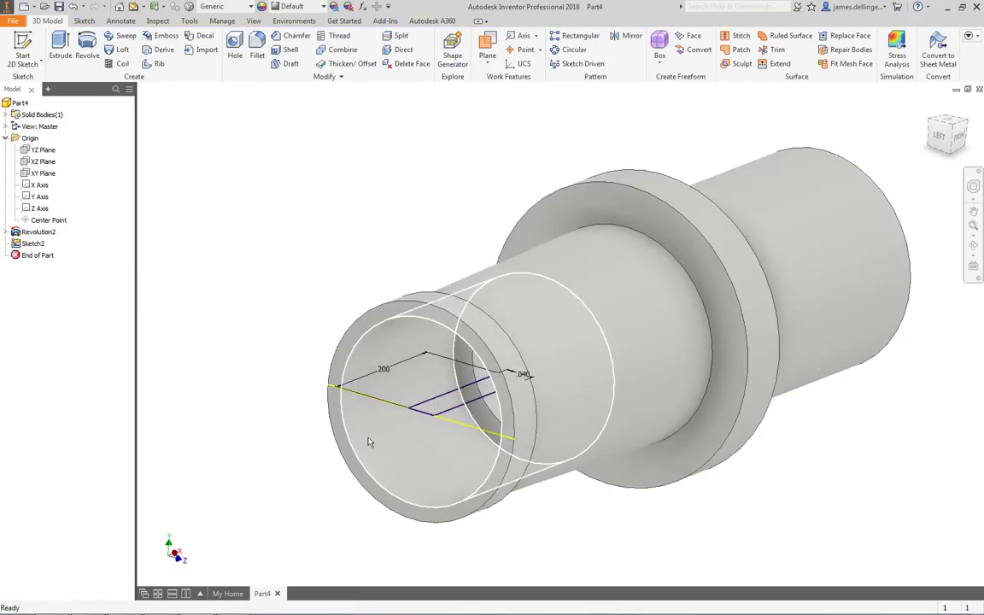
Extrude the slot rectangle as a symmetric cut with All extents through both walls of the axle
left_click(53, 44)
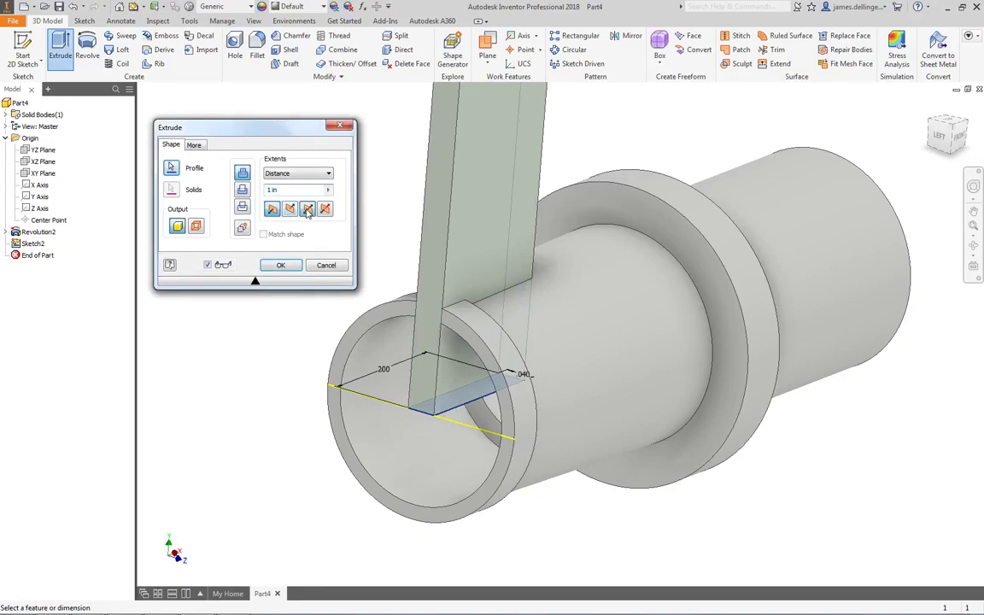
left_click(307, 208)
left_click(309, 173)
left_click(294, 215)
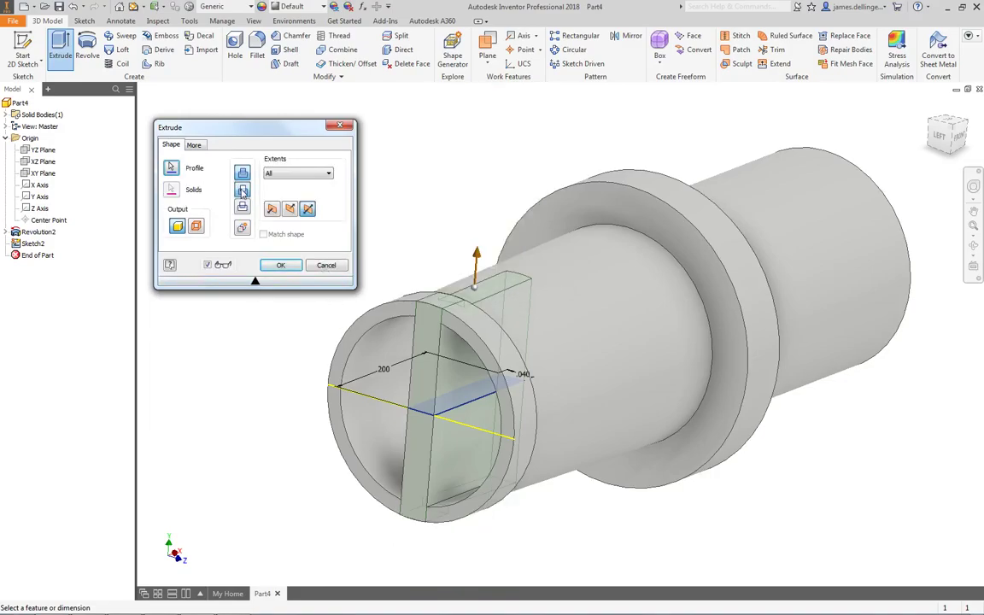
left_click(242, 189)
left_click(281, 265)
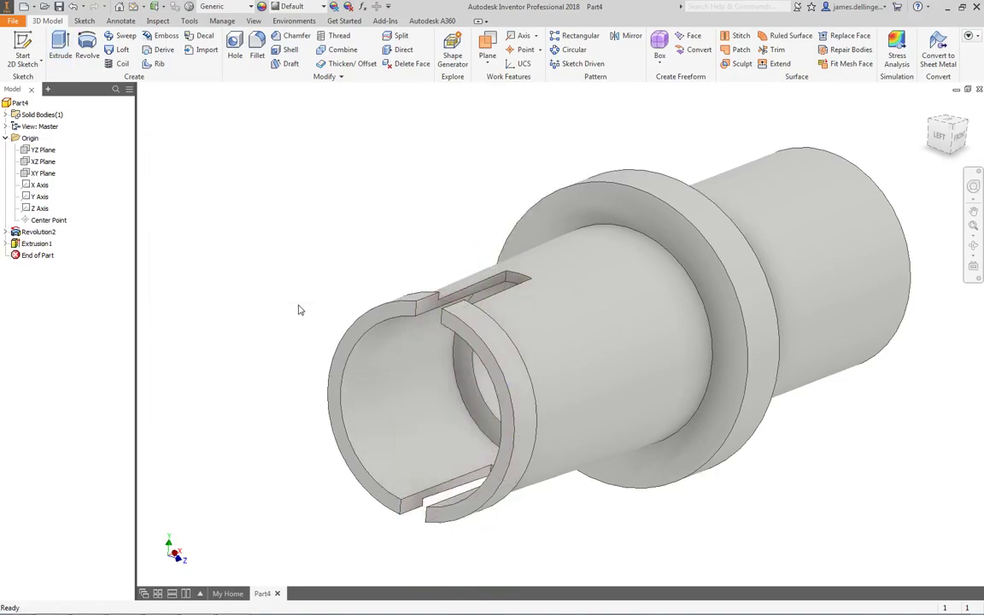